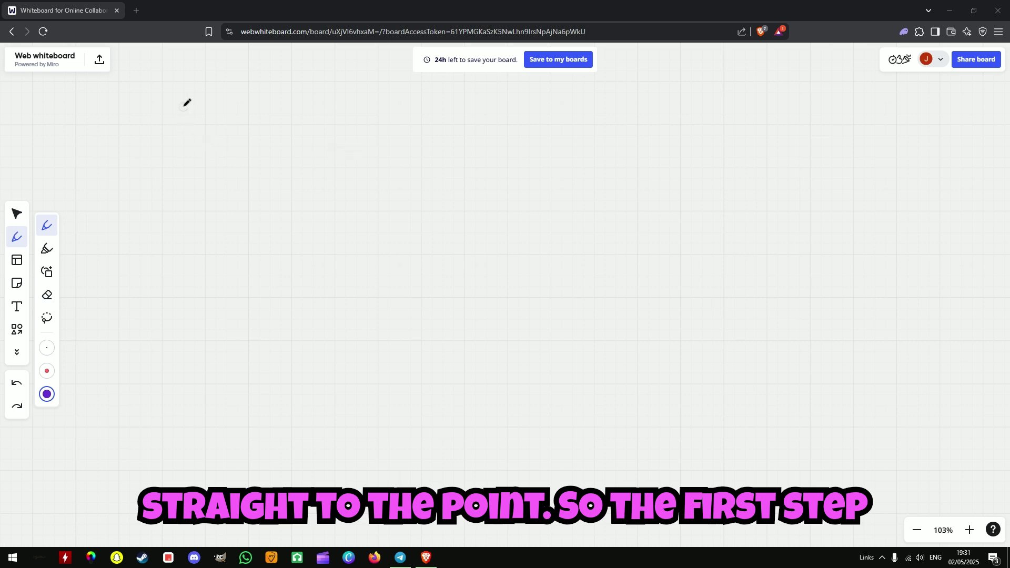
# - Handwrite '1. Meme / idea' in purple across the top of the board
pyautogui.moveTo(183, 104); pyautogui.dragTo(184, 151)
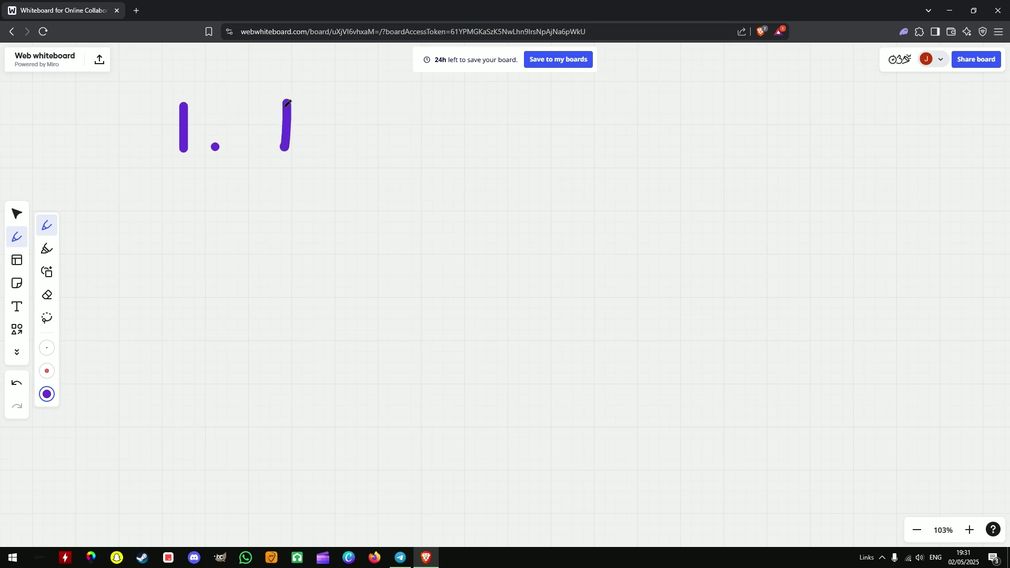
pyautogui.moveTo(367, 134)
pyautogui.mouseDown()
pyautogui.moveTo(408, 148)
pyautogui.moveTo(449, 142)
pyautogui.mouseUp()
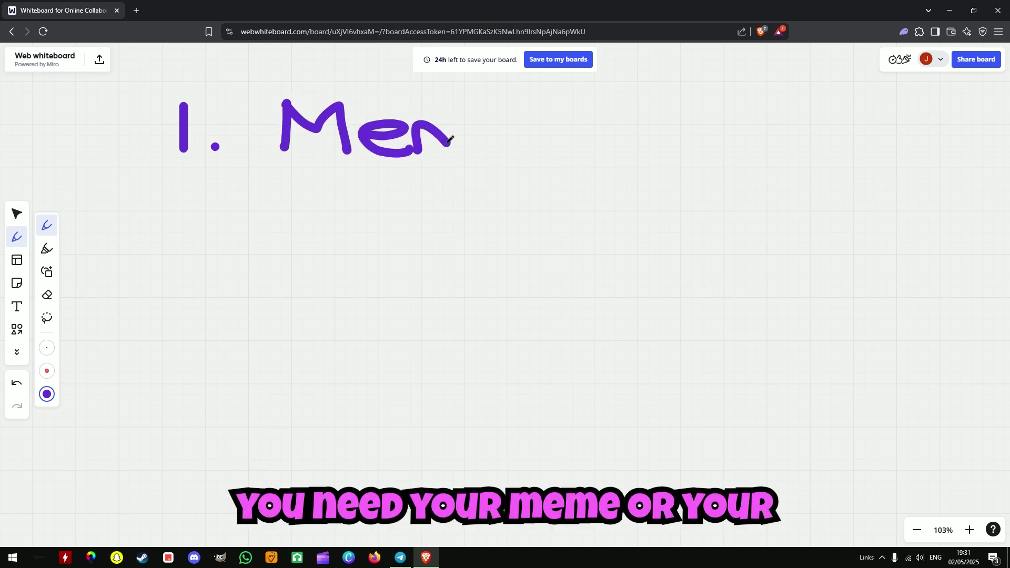
pyautogui.moveTo(523, 134); pyautogui.dragTo(521, 158)
pyautogui.moveTo(574, 115); pyautogui.dragTo(549, 173)
pyautogui.moveTo(602, 140); pyautogui.dragTo(603, 164)
pyautogui.moveTo(657, 150); pyautogui.dragTo(635, 159)
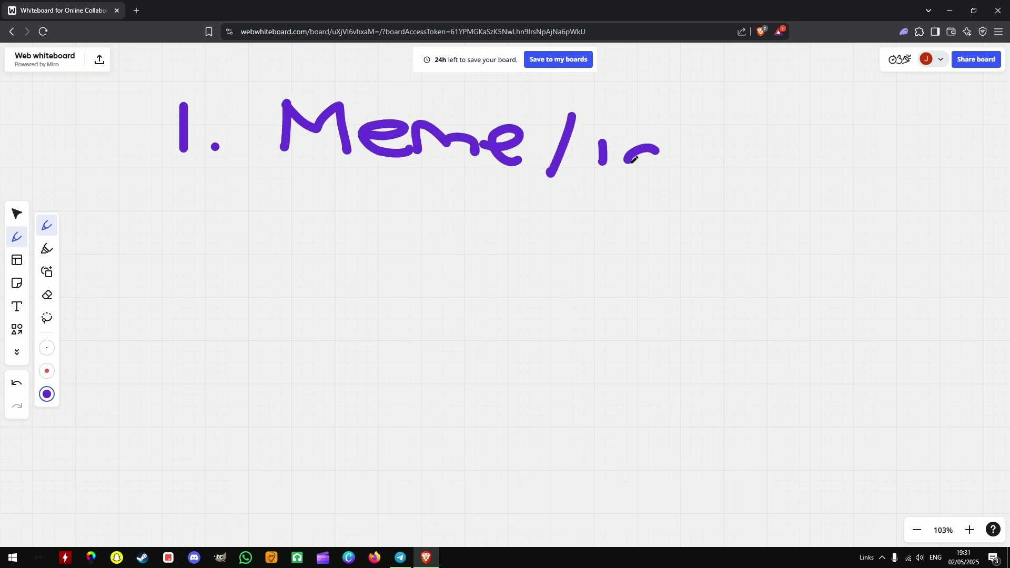
pyautogui.moveTo(666, 124)
pyautogui.mouseDown()
pyautogui.moveTo(696, 153)
pyautogui.moveTo(753, 144)
pyautogui.moveTo(740, 147)
pyautogui.moveTo(778, 180)
pyautogui.mouseUp()
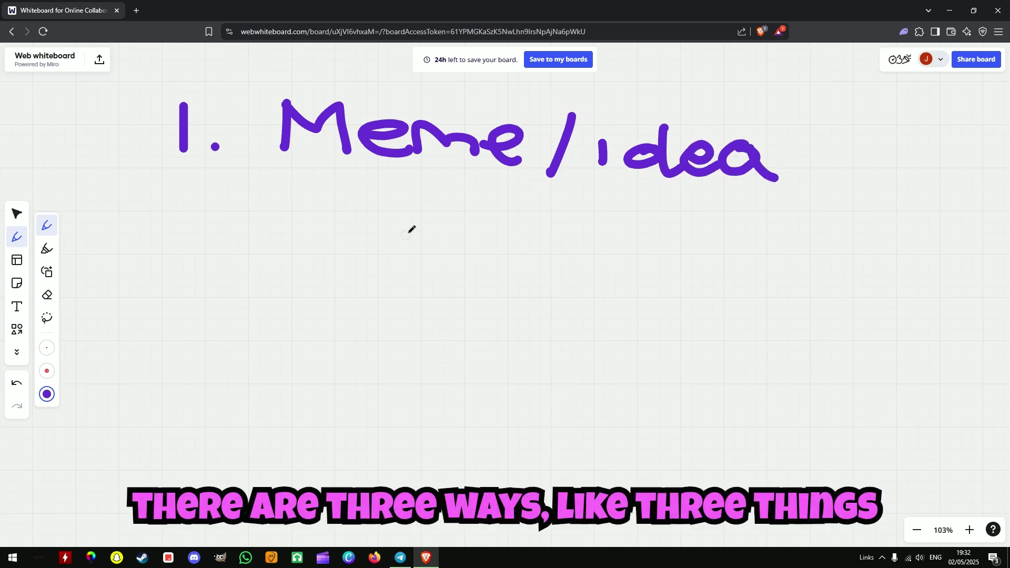
pyautogui.scroll(-2, 417, 245)
pyautogui.moveTo(582, 266); pyautogui.dragTo(306, 281)
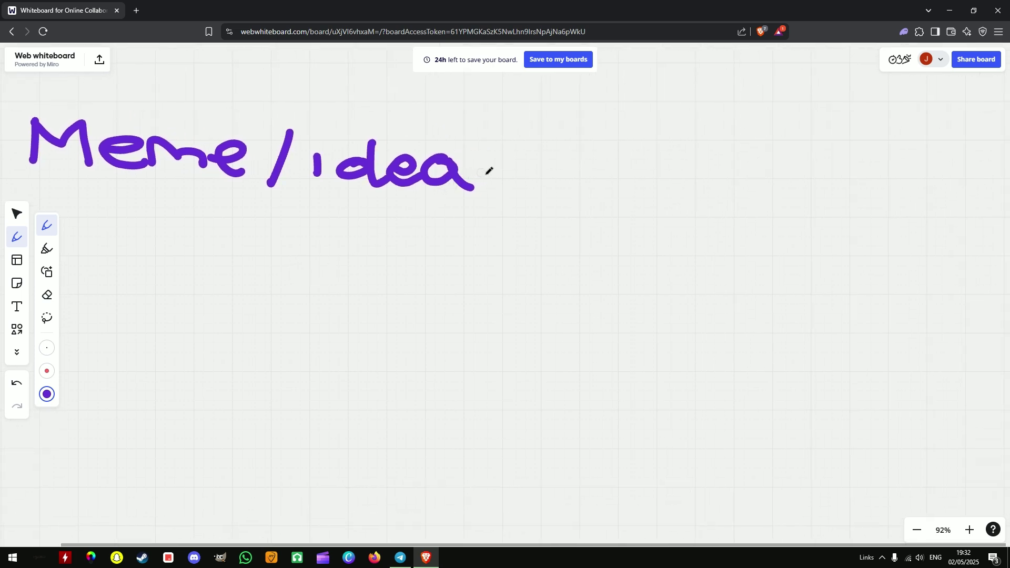
# - In dark red, draw a bar, write Twitter and Tiktok beside the heading, and circle them
pyautogui.click(48, 375)
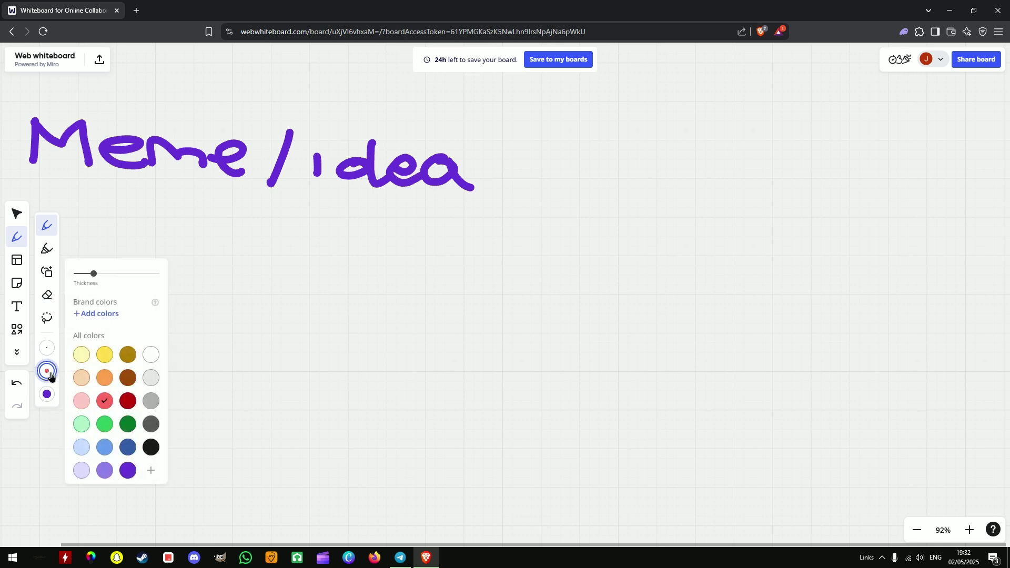
pyautogui.click(126, 398)
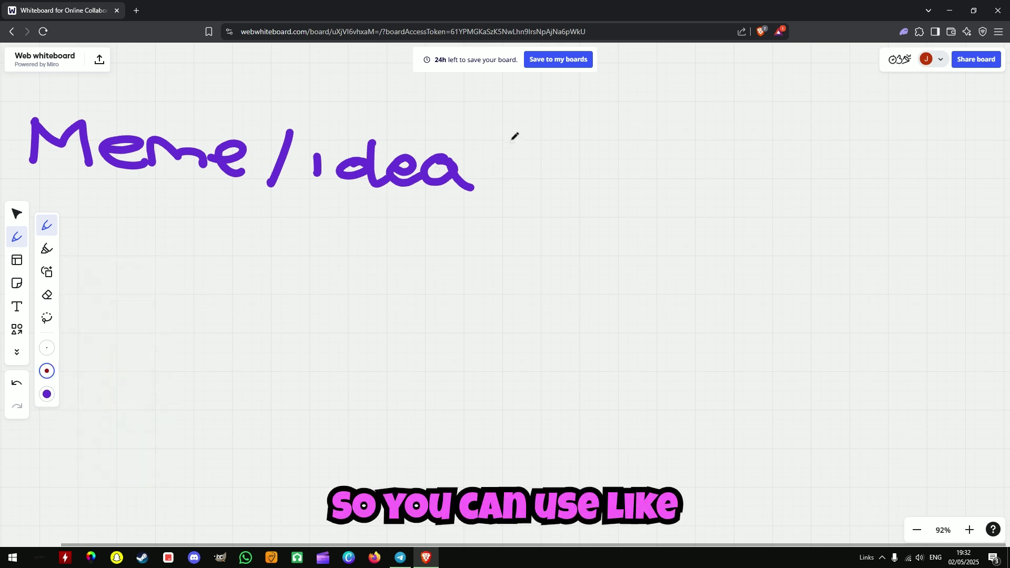
pyautogui.moveTo(507, 134)
pyautogui.mouseDown()
pyautogui.moveTo(506, 152)
pyautogui.moveTo(536, 141)
pyautogui.moveTo(538, 155)
pyautogui.mouseUp()
pyautogui.moveTo(517, 127)
pyautogui.mouseDown()
pyautogui.moveTo(572, 124)
pyautogui.moveTo(638, 175)
pyautogui.mouseUp()
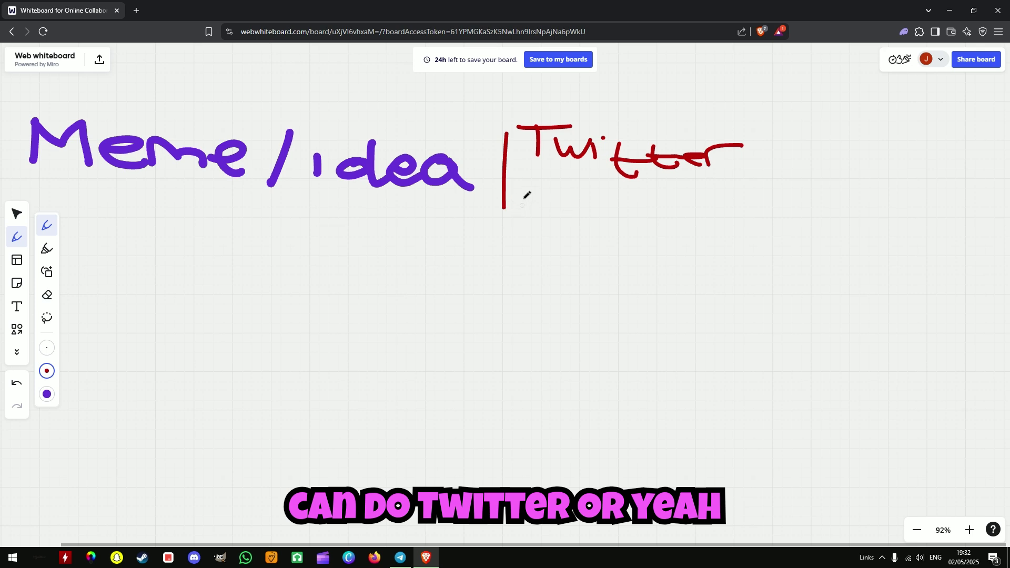
pyautogui.moveTo(521, 198)
pyautogui.mouseDown()
pyautogui.moveTo(558, 191)
pyautogui.moveTo(565, 209)
pyautogui.mouseUp()
pyautogui.click(570, 194)
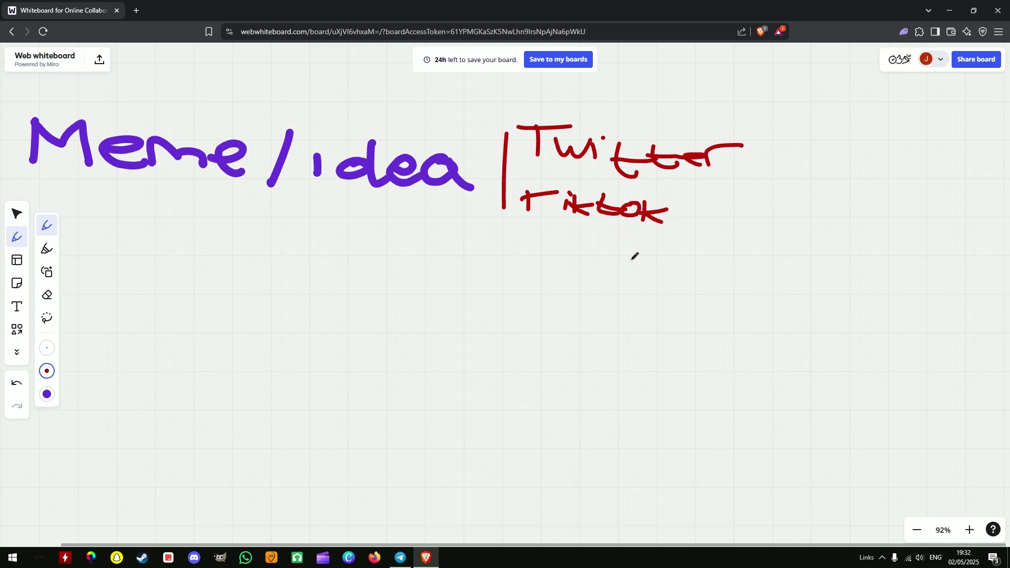
pyautogui.moveTo(690, 111)
pyautogui.mouseDown()
pyautogui.moveTo(710, 225)
pyautogui.moveTo(614, 100)
pyautogui.mouseUp()
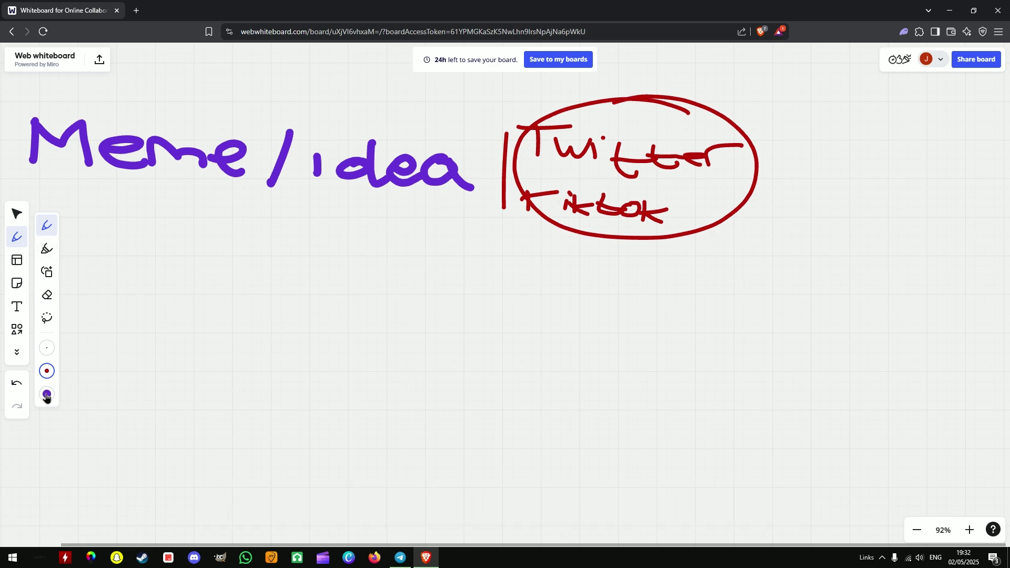
# - Write a black 'Politics' label beside the red circle
pyautogui.scroll(-1, 163, 346)
pyautogui.moveTo(163, 345); pyautogui.dragTo(114, 311)
pyautogui.moveTo(480, 275); pyautogui.dragTo(51, 355)
pyautogui.scroll(3, 308, 241)
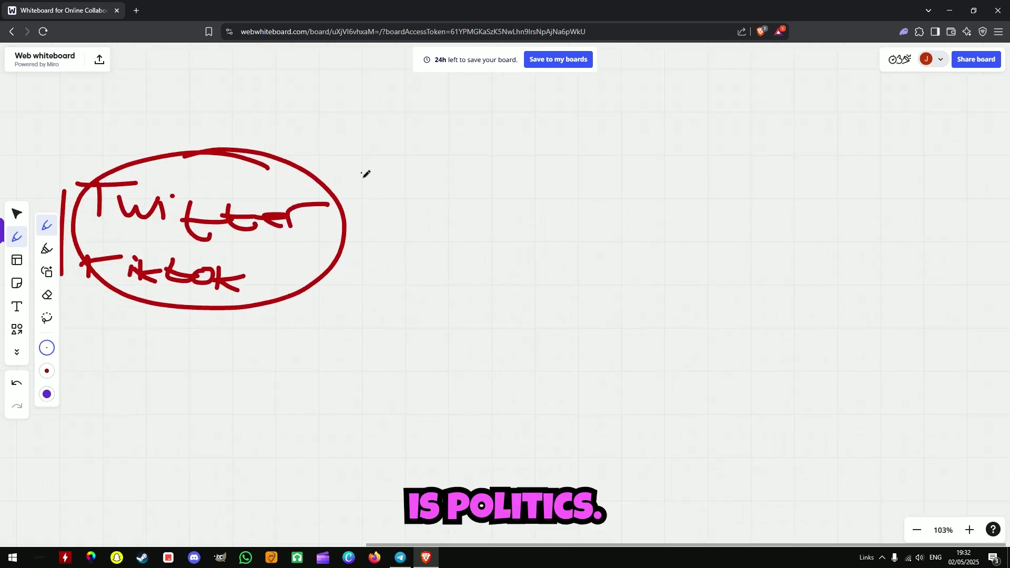
pyautogui.moveTo(392, 195); pyautogui.dragTo(403, 187)
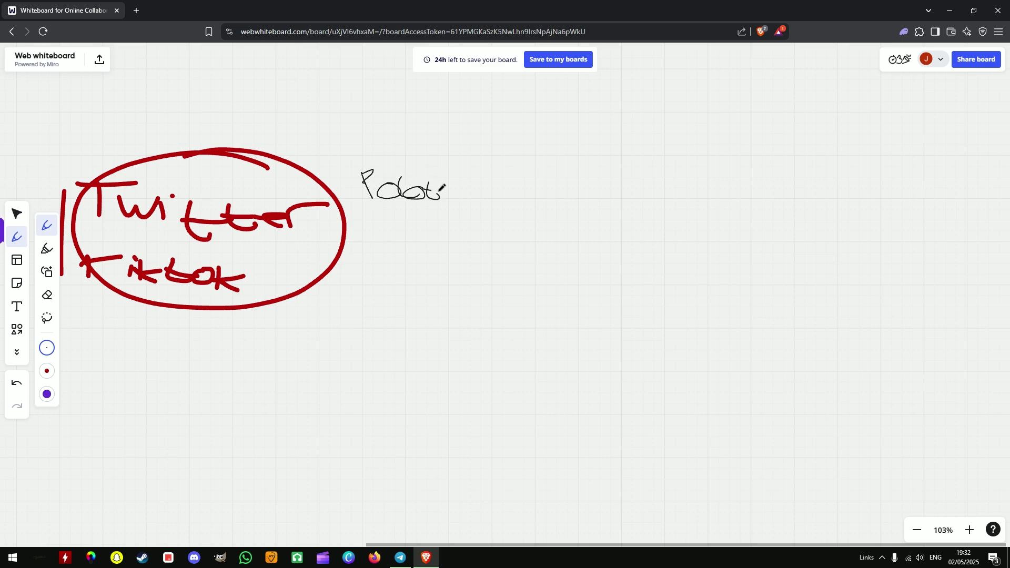
pyautogui.moveTo(468, 184); pyautogui.dragTo(468, 198)
pyautogui.scroll(-3, 397, 264)
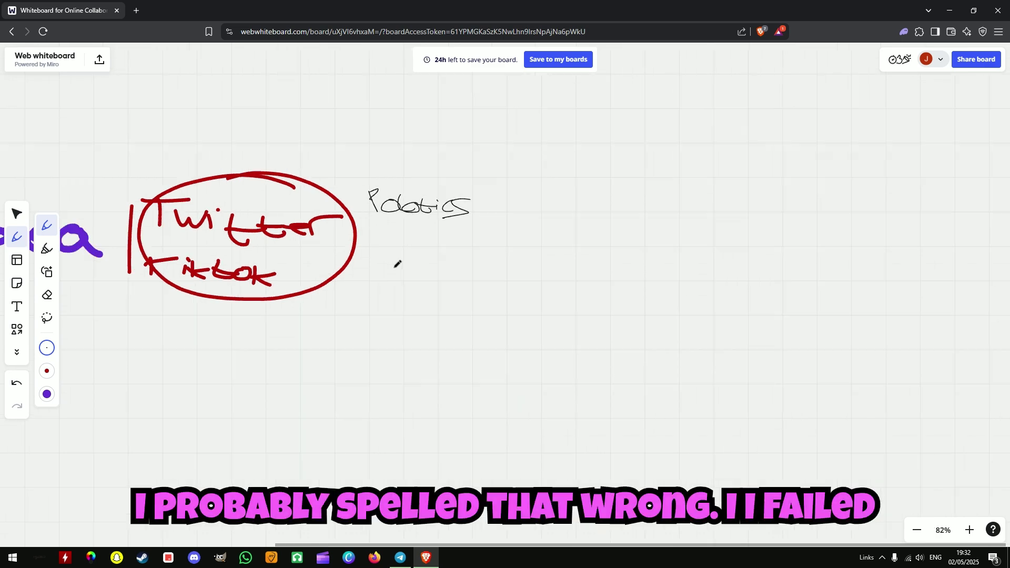
pyautogui.moveTo(350, 284); pyautogui.dragTo(543, 217)
pyautogui.moveTo(248, 250); pyautogui.dragTo(585, 242)
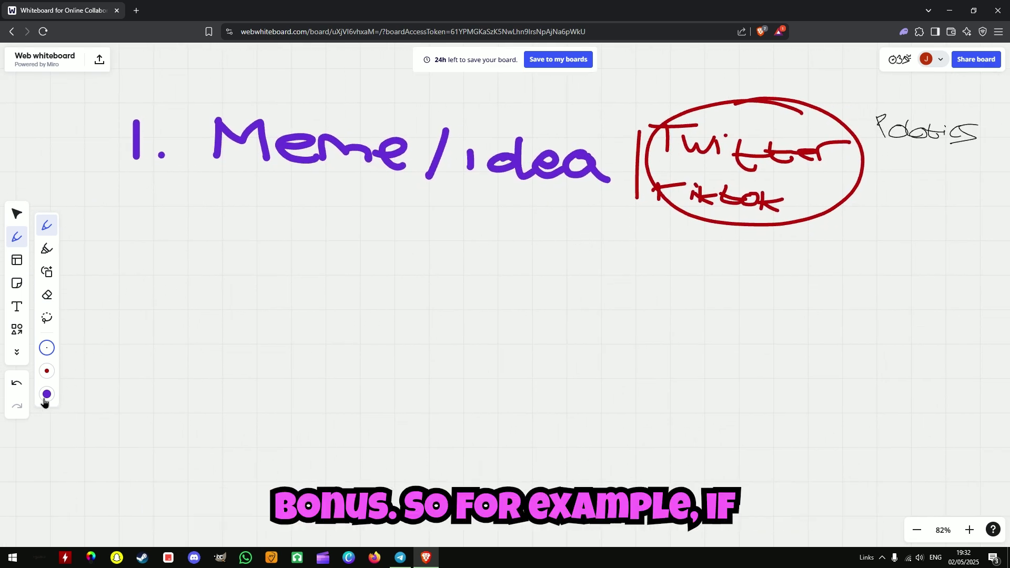
# - Open X (Twitter) in a new browser tab
pyautogui.hotkey('ctrl', 't')
pyautogui.write('twiiter')
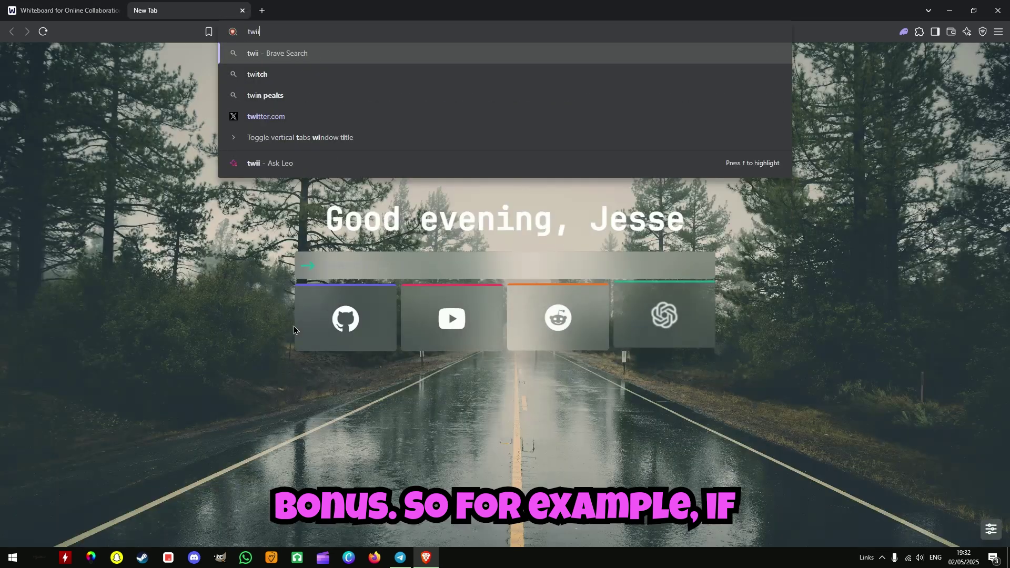
pyautogui.press('Return')
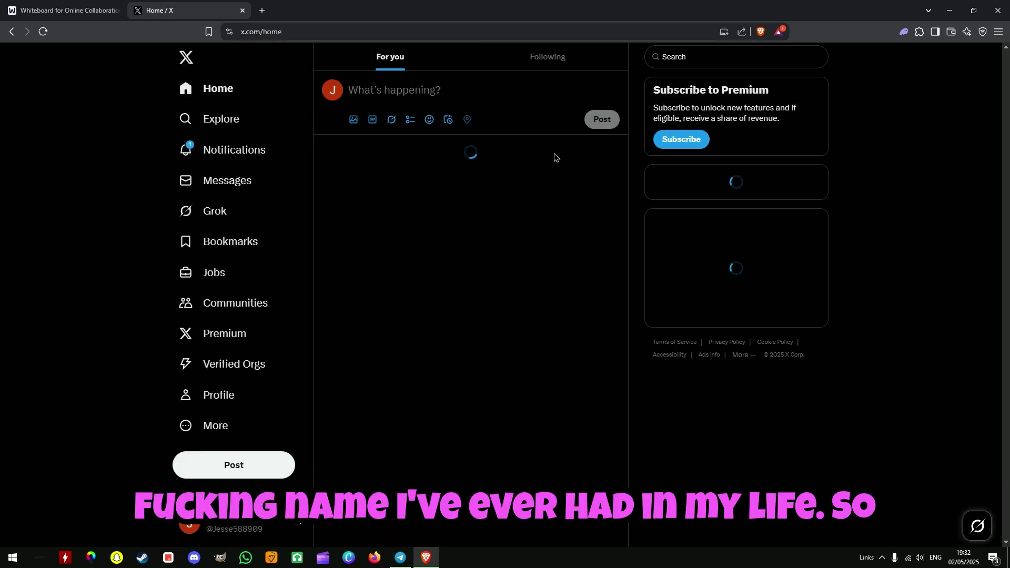
# - Scroll the X home feed for meme material, then close the X tab
pyautogui.scroll(-10, 532, 199)
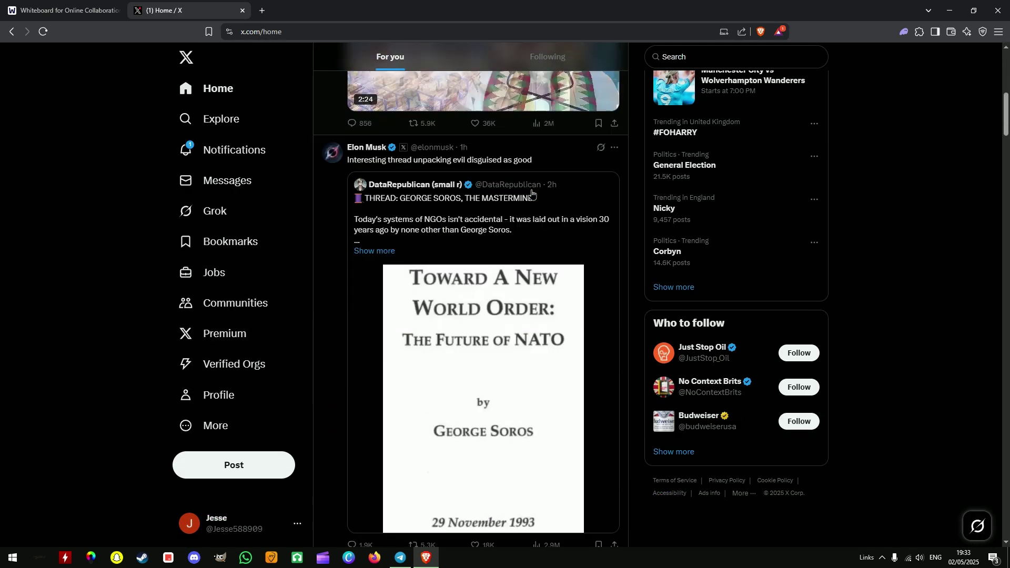
pyautogui.scroll(10, 533, 189)
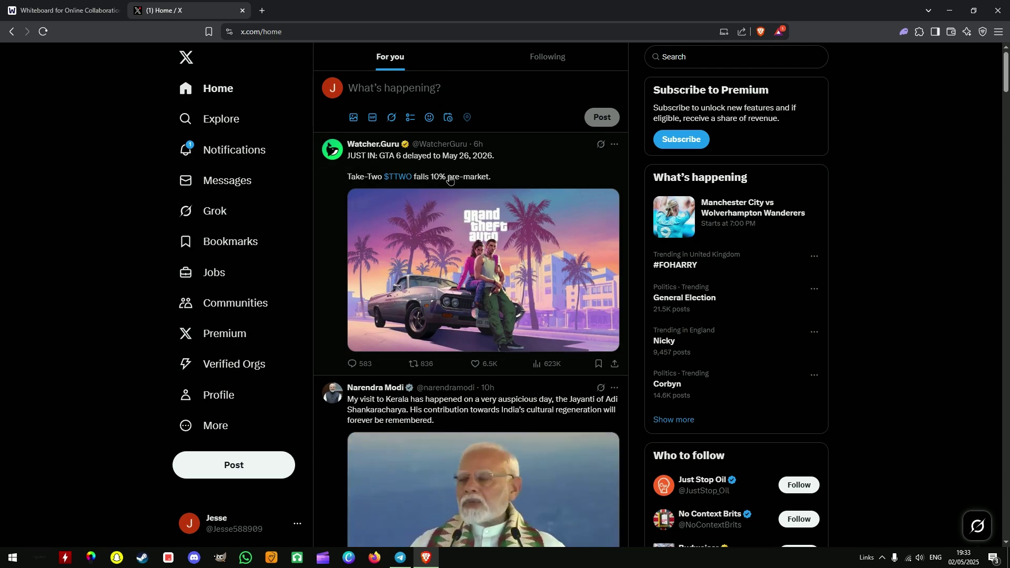
pyautogui.scroll(-10, 463, 184)
pyautogui.scroll(-8, 435, 187)
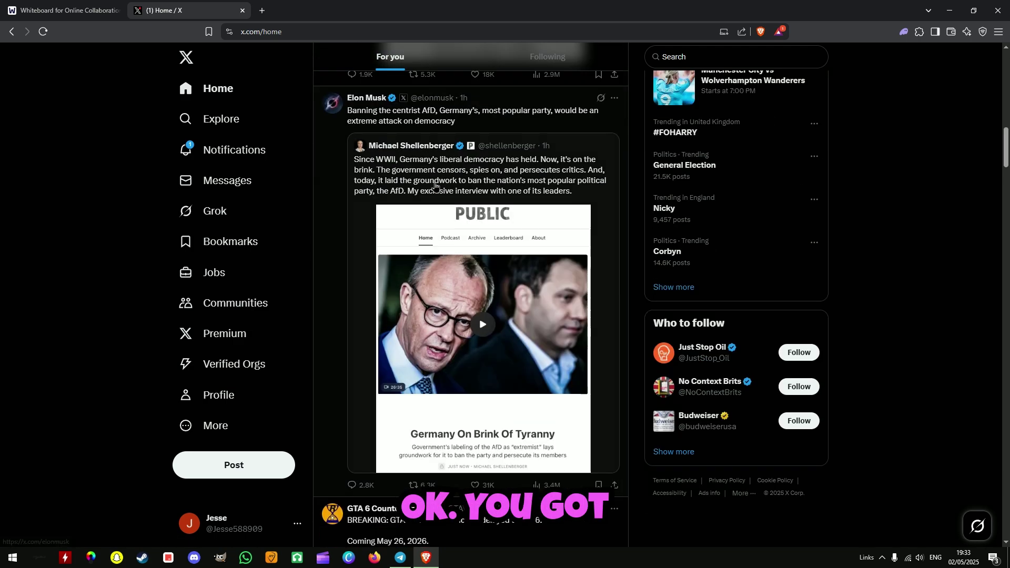
pyautogui.scroll(-10, 421, 211)
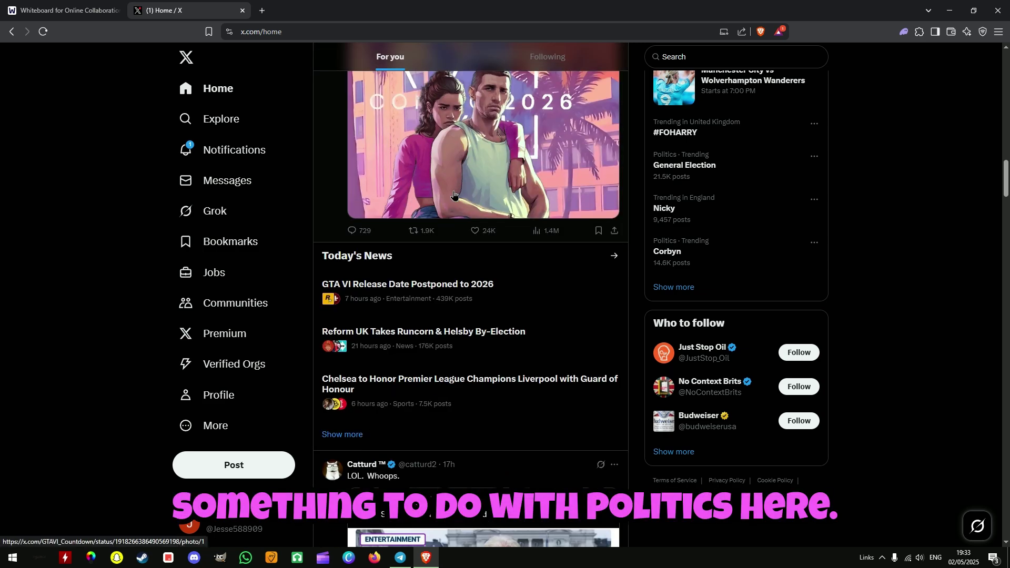
pyautogui.scroll(-5, 476, 208)
pyautogui.scroll(-6, 474, 210)
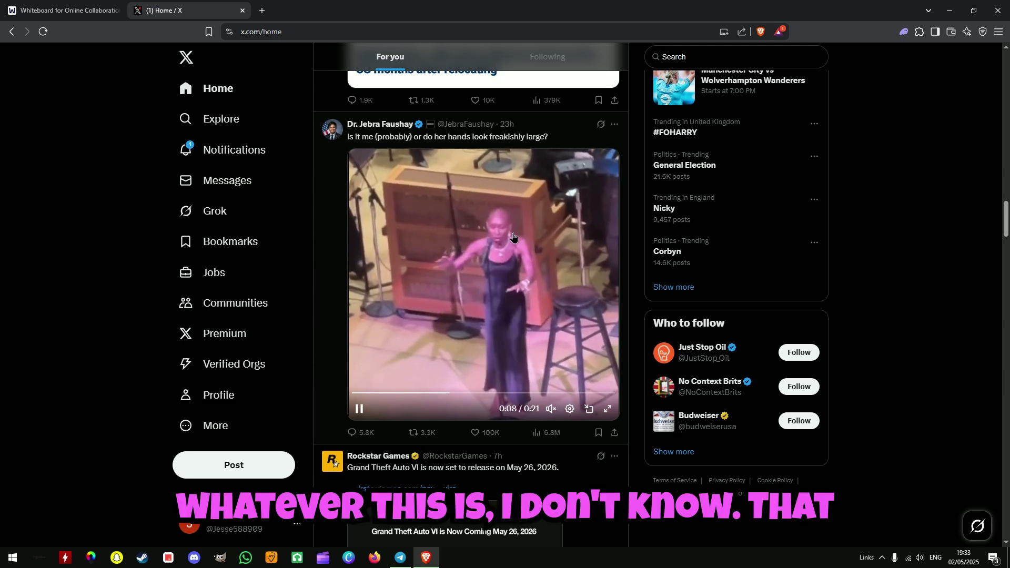
pyautogui.scroll(-12, 531, 246)
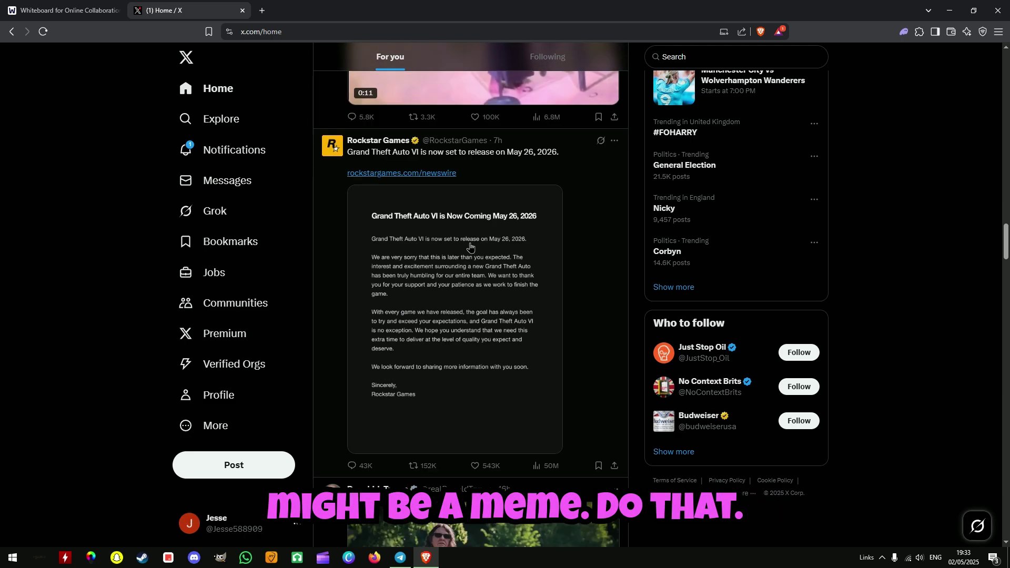
pyautogui.scroll(-4, 547, 252)
pyautogui.scroll(4, 541, 258)
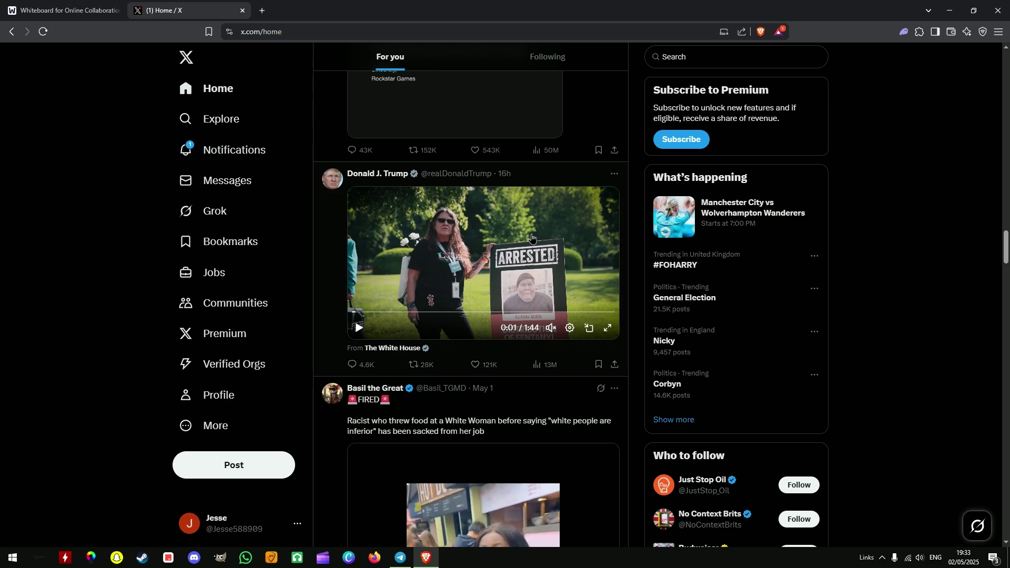
pyautogui.scroll(-8, 473, 214)
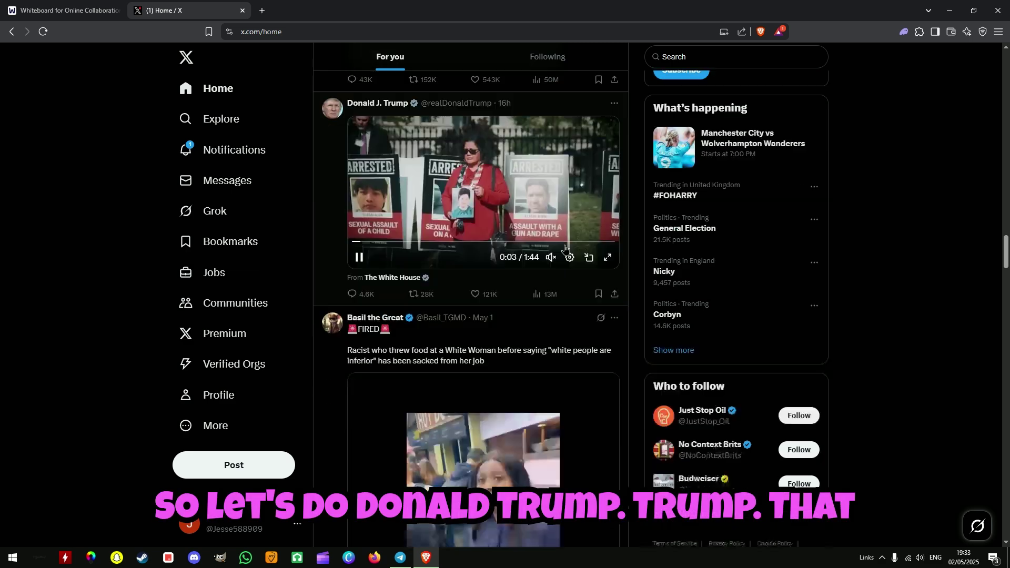
pyautogui.scroll(2, 569, 242)
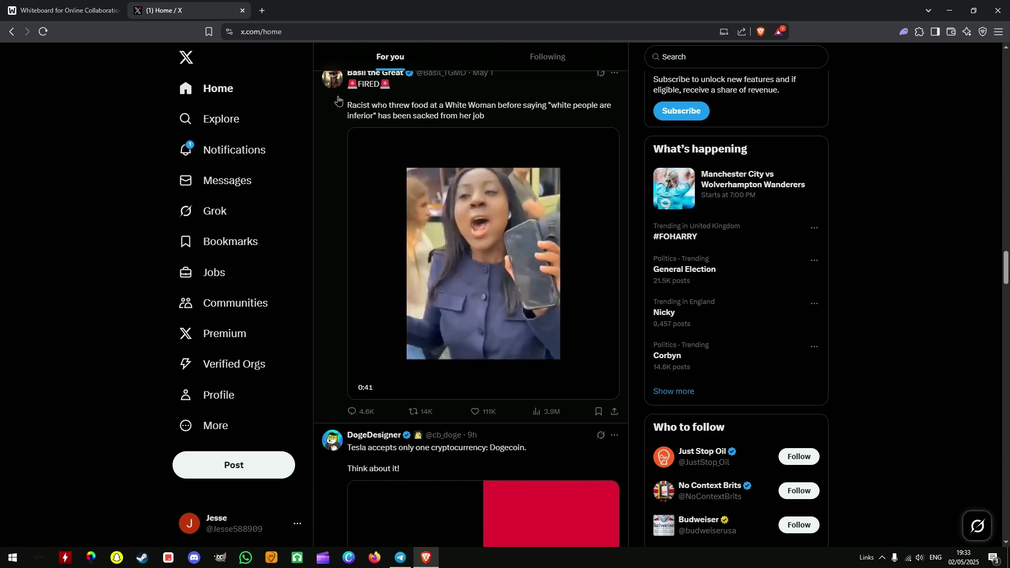
pyautogui.scroll(-14, 323, 194)
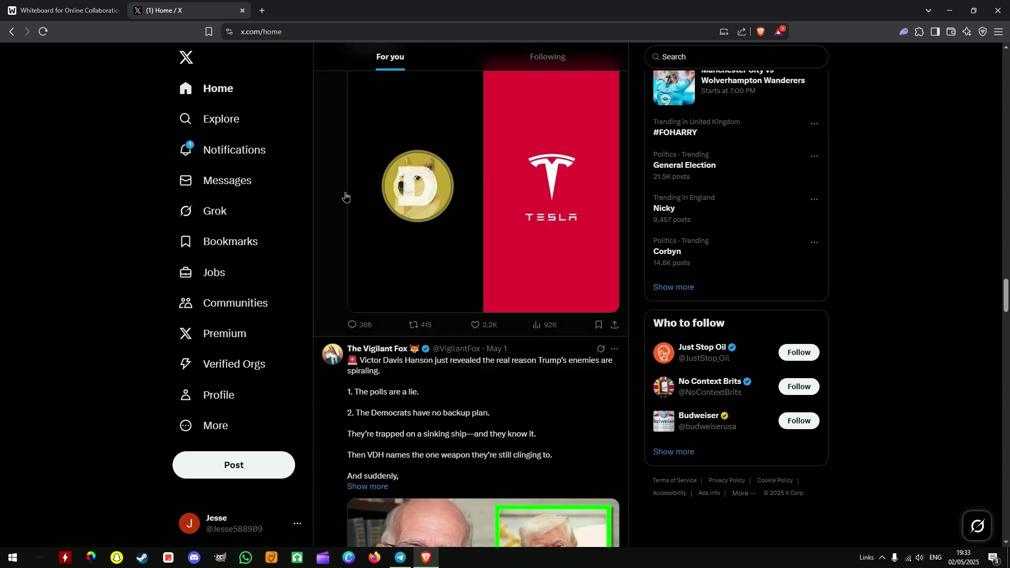
pyautogui.scroll(4, 345, 195)
pyautogui.scroll(-8, 345, 194)
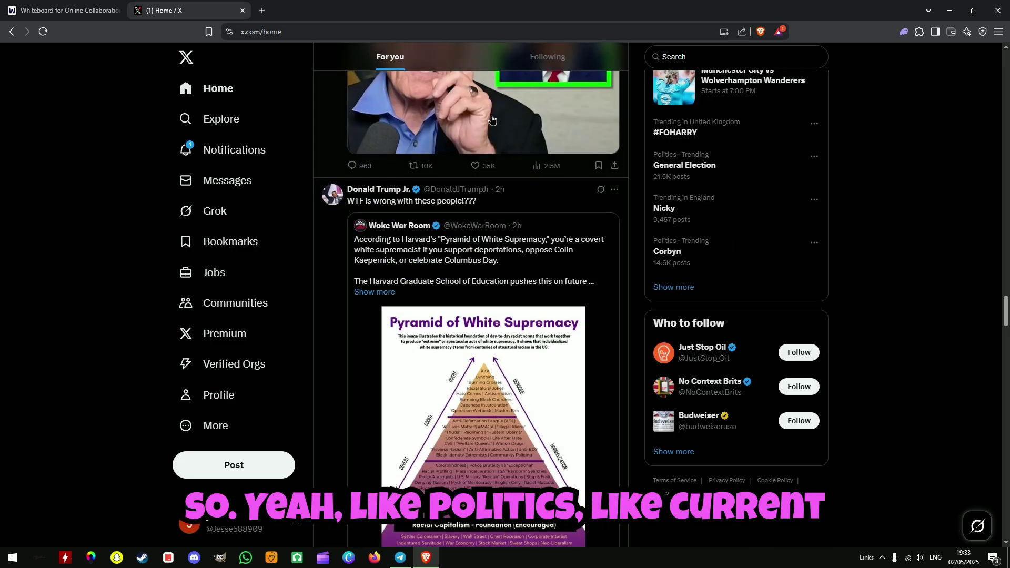
pyautogui.scroll(-8, 420, 210)
pyautogui.scroll(-5, 363, 310)
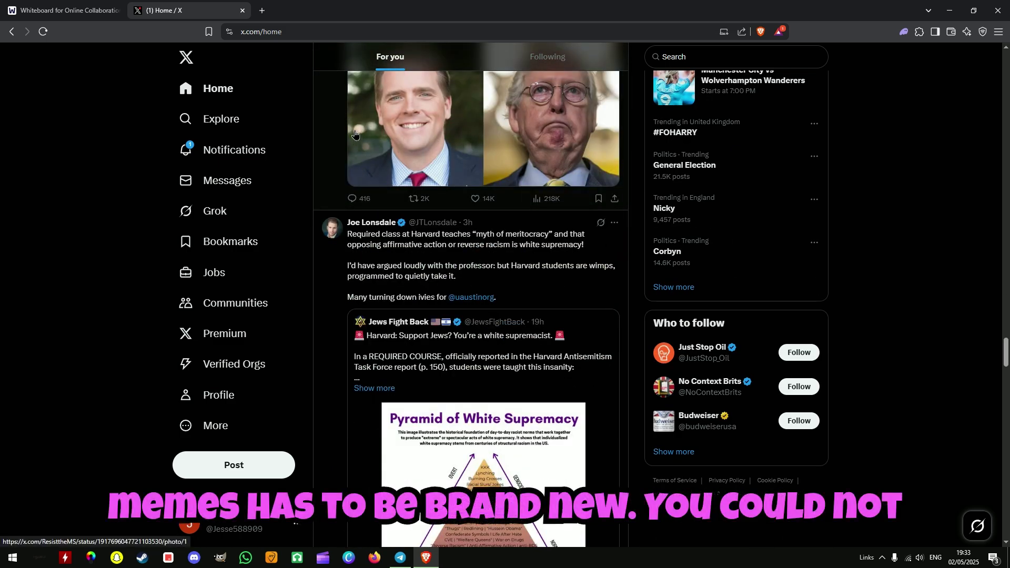
pyautogui.scroll(-5, 400, 133)
pyautogui.scroll(1, 415, 158)
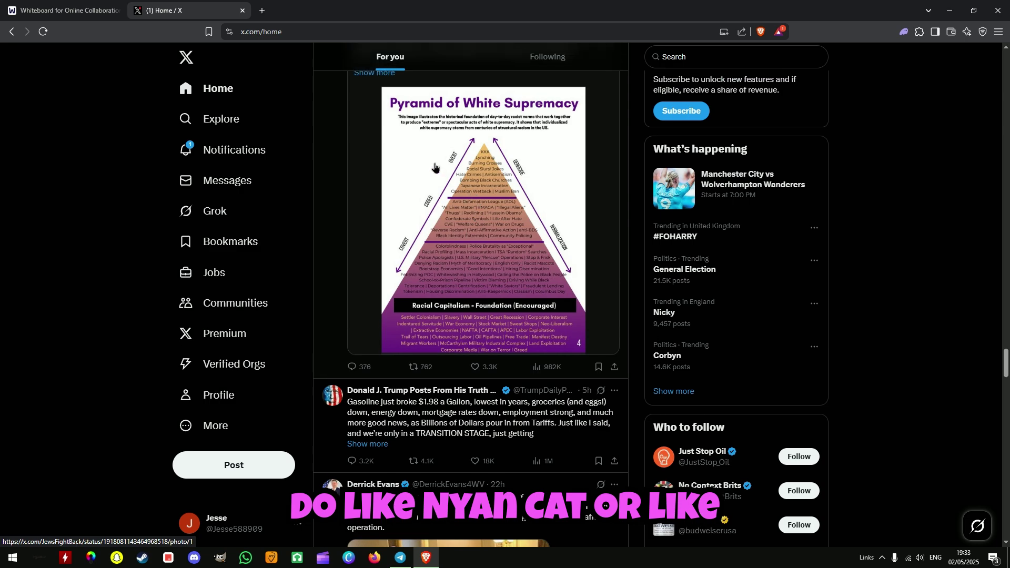
pyautogui.scroll(-5, 425, 167)
pyautogui.scroll(-5, 425, 167)
pyautogui.scroll(-10, 437, 161)
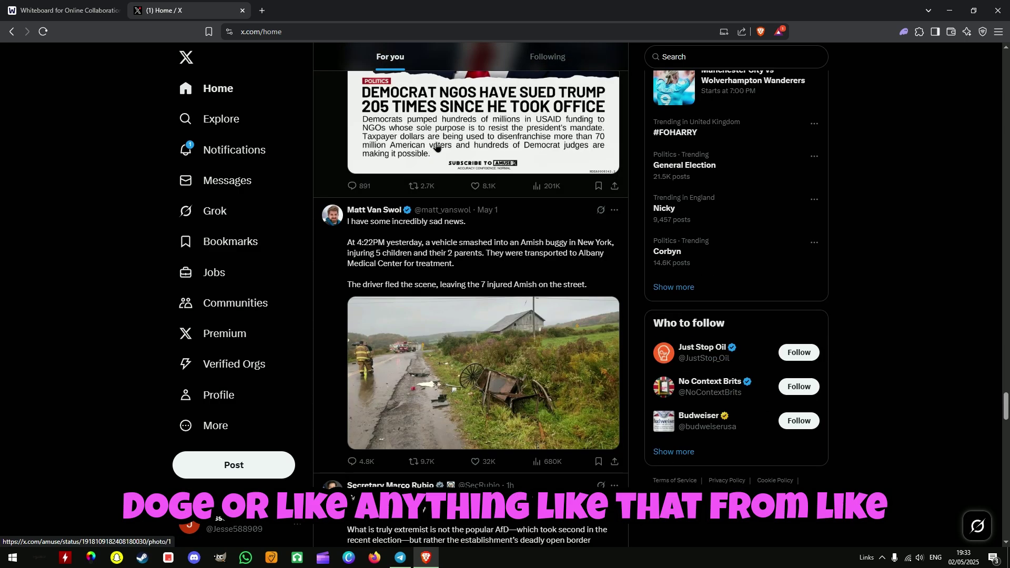
pyautogui.scroll(-12, 437, 159)
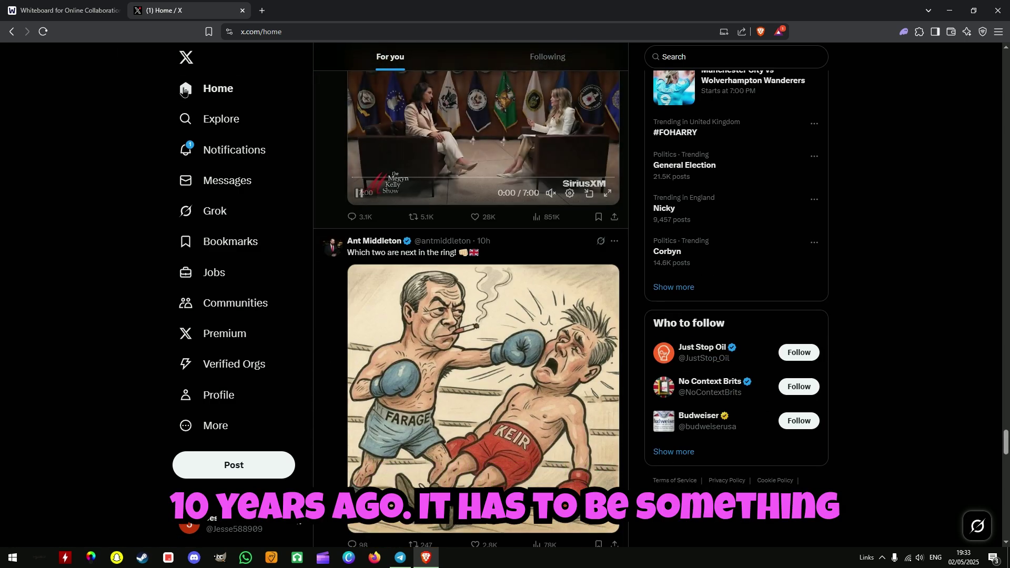
pyautogui.middleClick(141, 6)
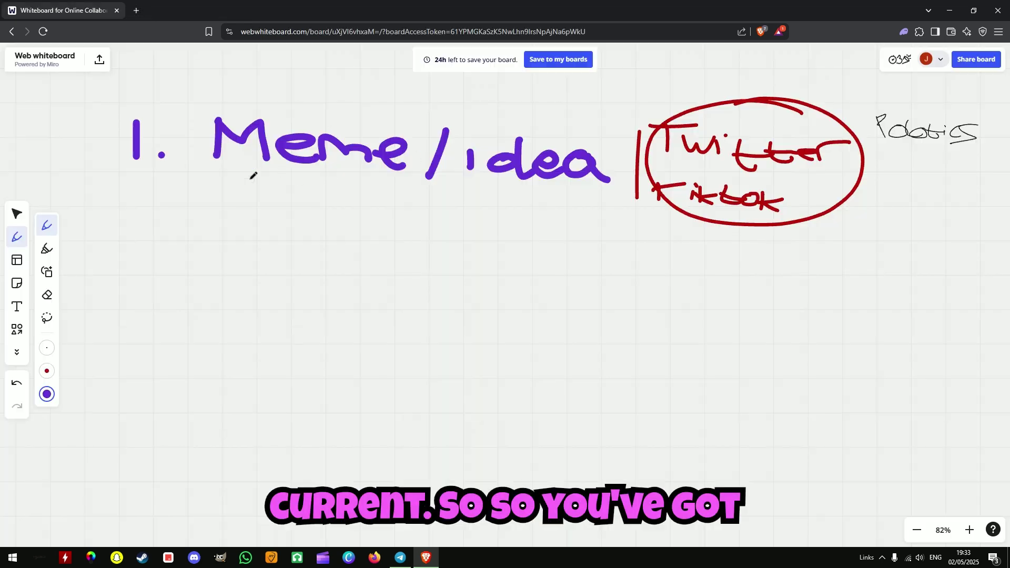
# - Write '2. Image' in purple under the Meme / idea heading
pyautogui.scroll(-1, 253, 175)
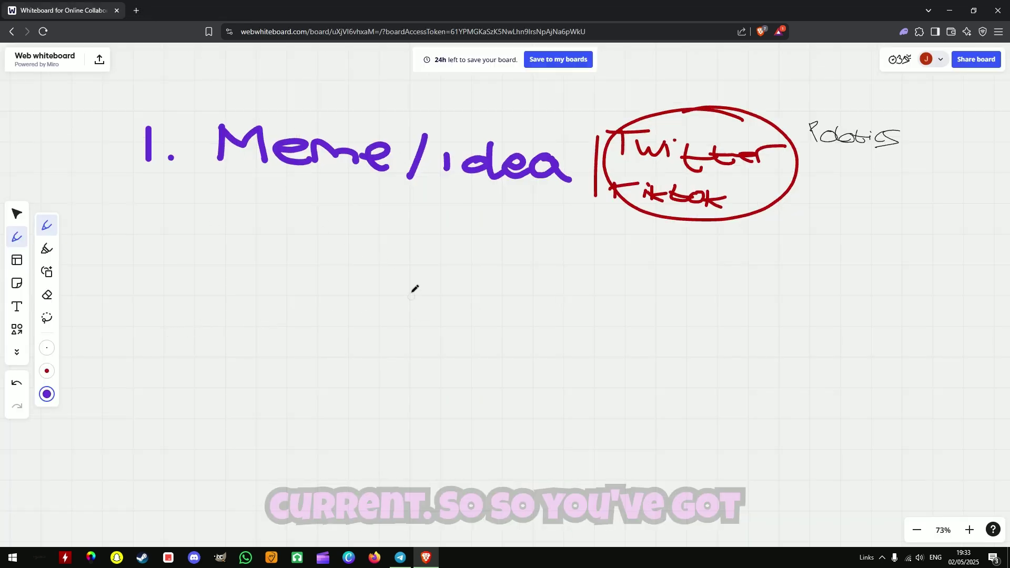
pyautogui.moveTo(413, 289)
pyautogui.mouseDown()
pyautogui.moveTo(598, 208)
pyautogui.moveTo(563, 215)
pyautogui.mouseUp()
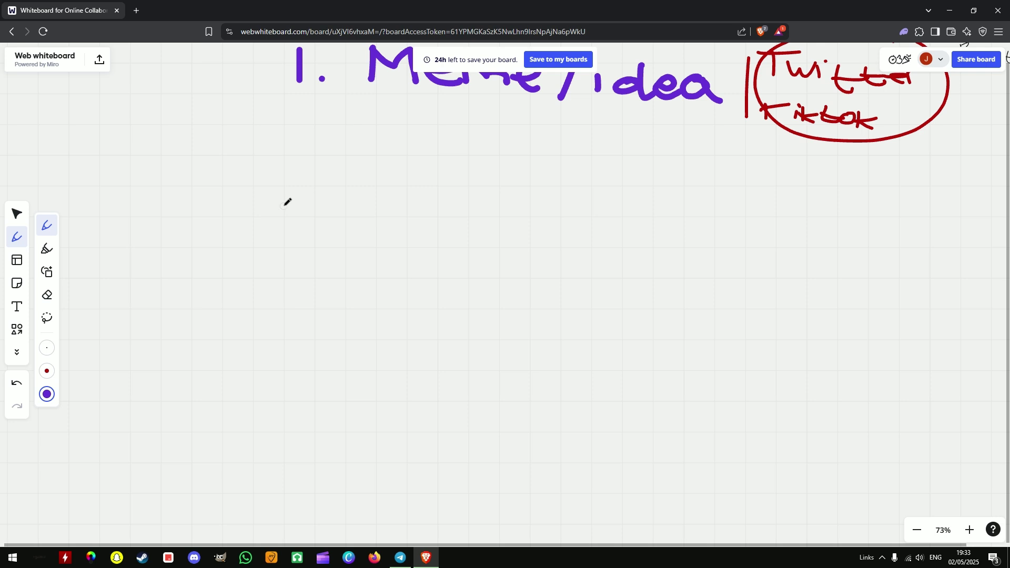
pyautogui.moveTo(279, 195); pyautogui.dragTo(311, 238)
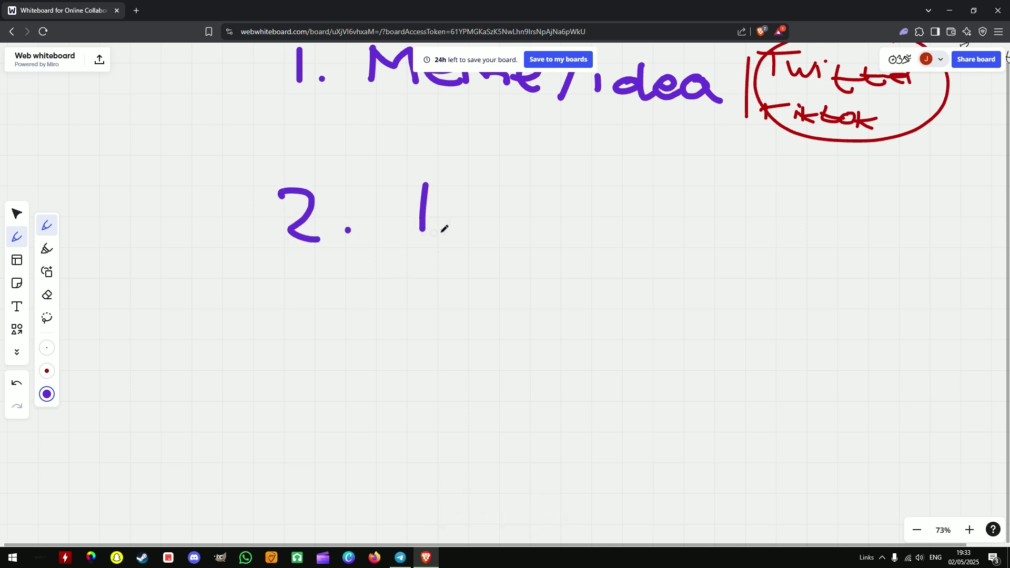
pyautogui.moveTo(442, 237)
pyautogui.mouseDown()
pyautogui.moveTo(458, 202)
pyautogui.moveTo(482, 237)
pyautogui.moveTo(522, 219)
pyautogui.moveTo(541, 243)
pyautogui.moveTo(583, 227)
pyautogui.moveTo(613, 251)
pyautogui.moveTo(664, 253)
pyautogui.moveTo(512, 266)
pyautogui.moveTo(550, 277)
pyautogui.mouseUp()
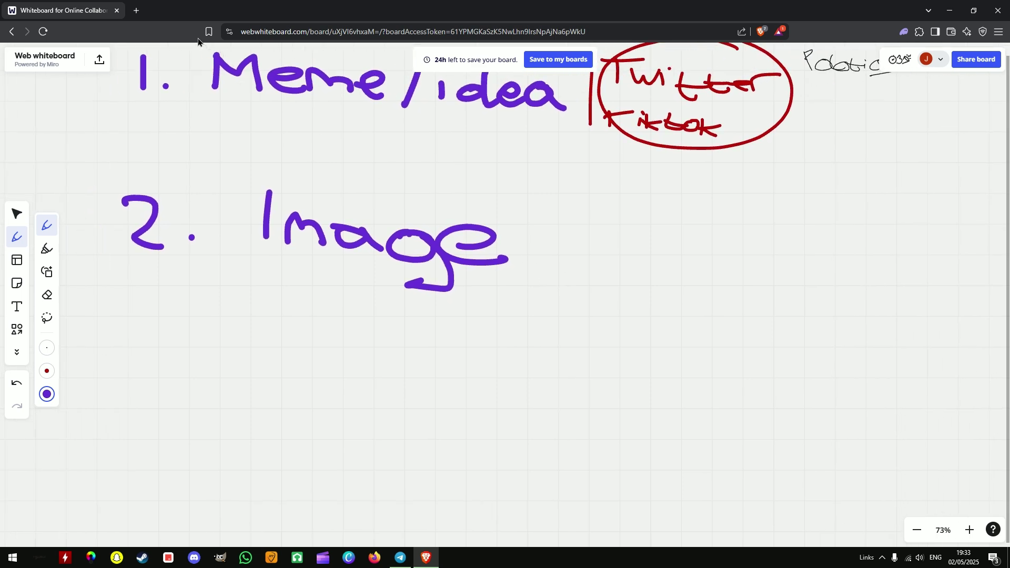
# - Go to canva.com in a new tab and start a blank 500 × 500 px Logo design
pyautogui.click(138, 10)
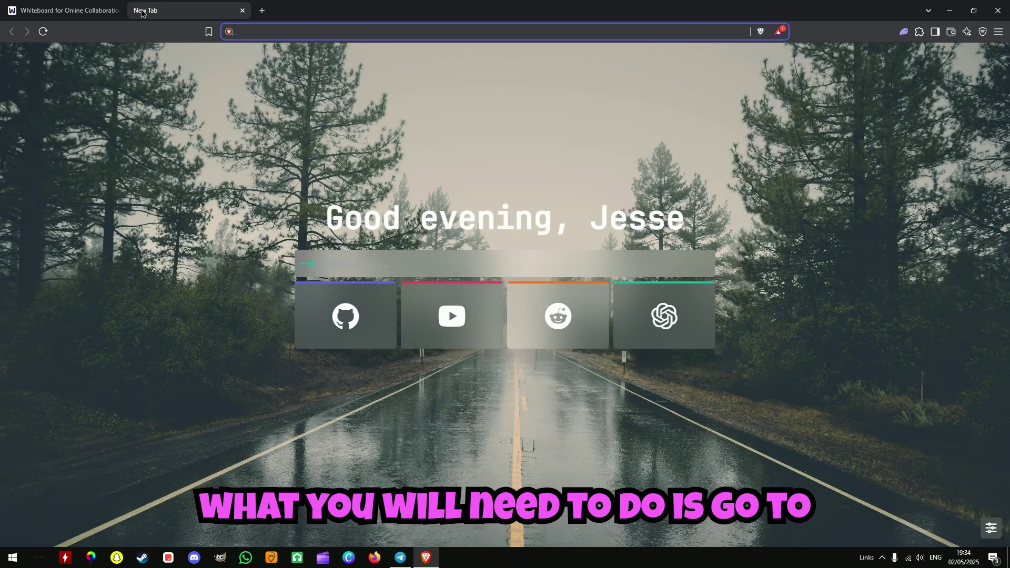
pyautogui.write('canva.com')
pyautogui.press('Return')
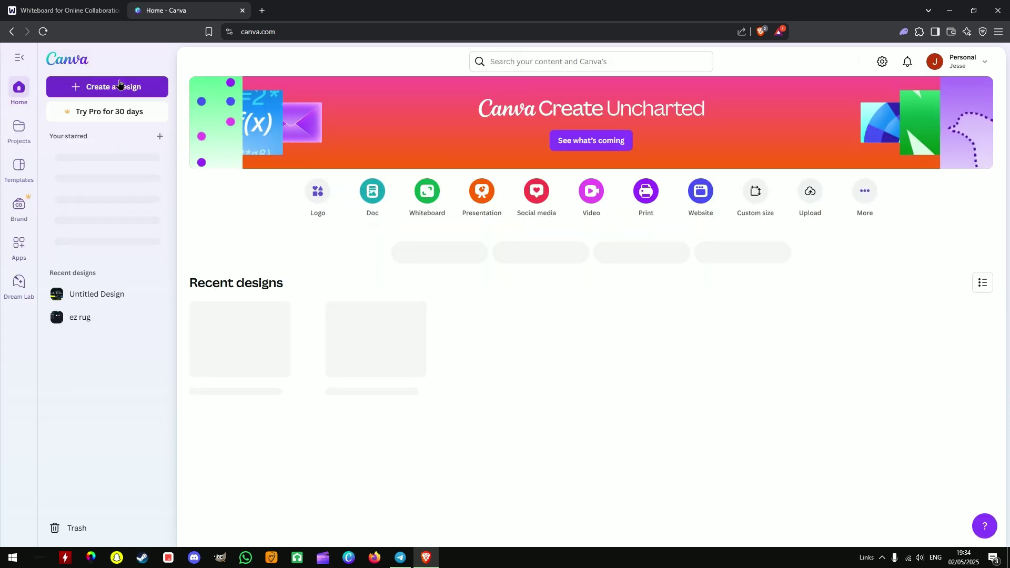
pyautogui.click(120, 85)
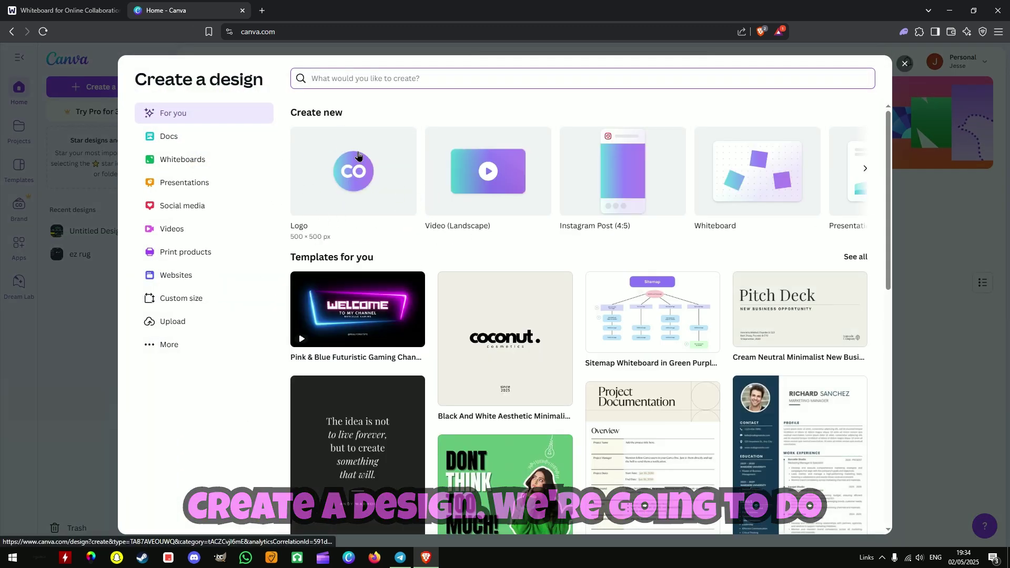
pyautogui.click(345, 170)
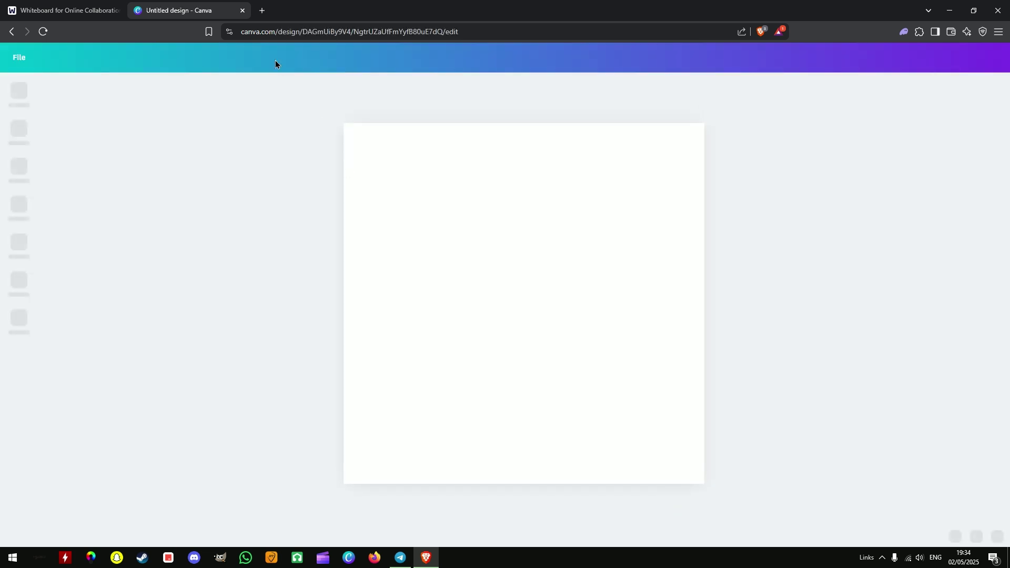
# - Search 'dog' in a new tab and show the image results
pyautogui.click(261, 11)
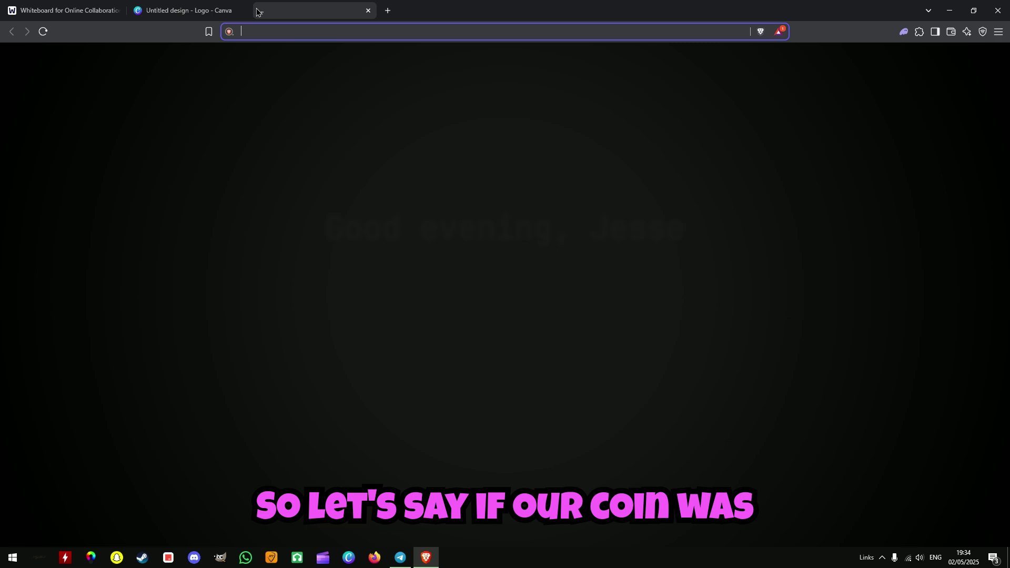
pyautogui.write('dog')
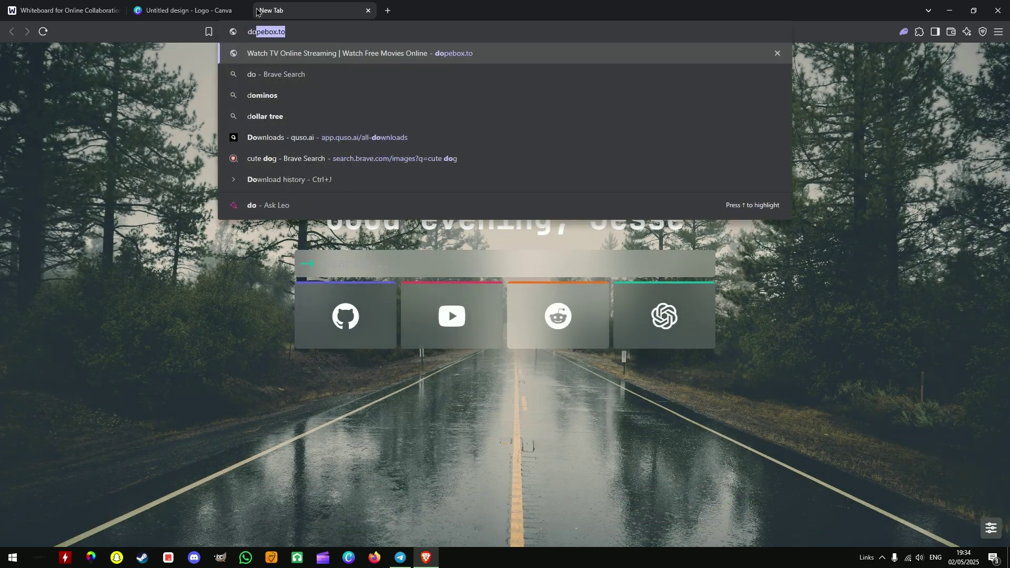
pyautogui.press('Return')
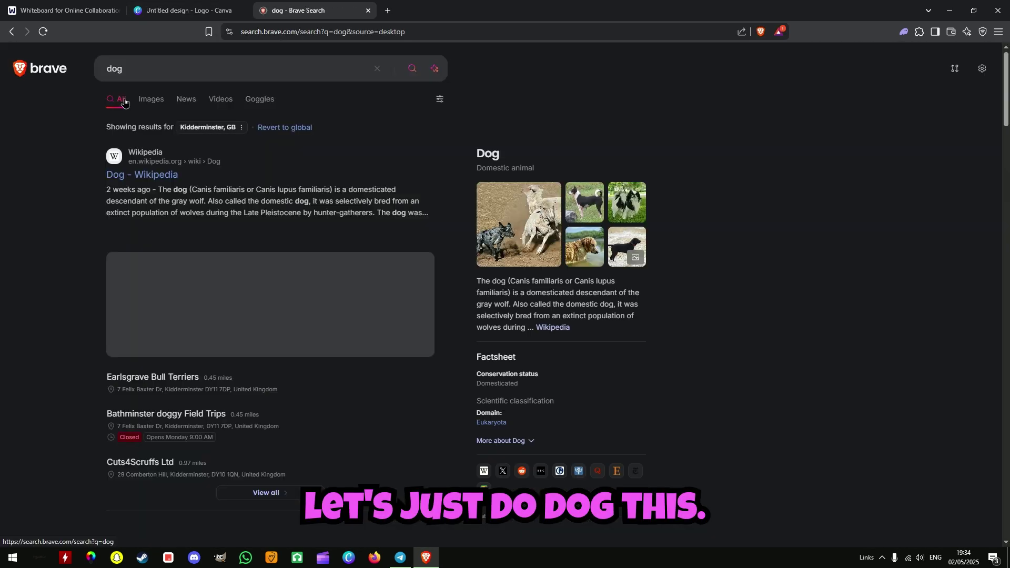
pyautogui.click(163, 108)
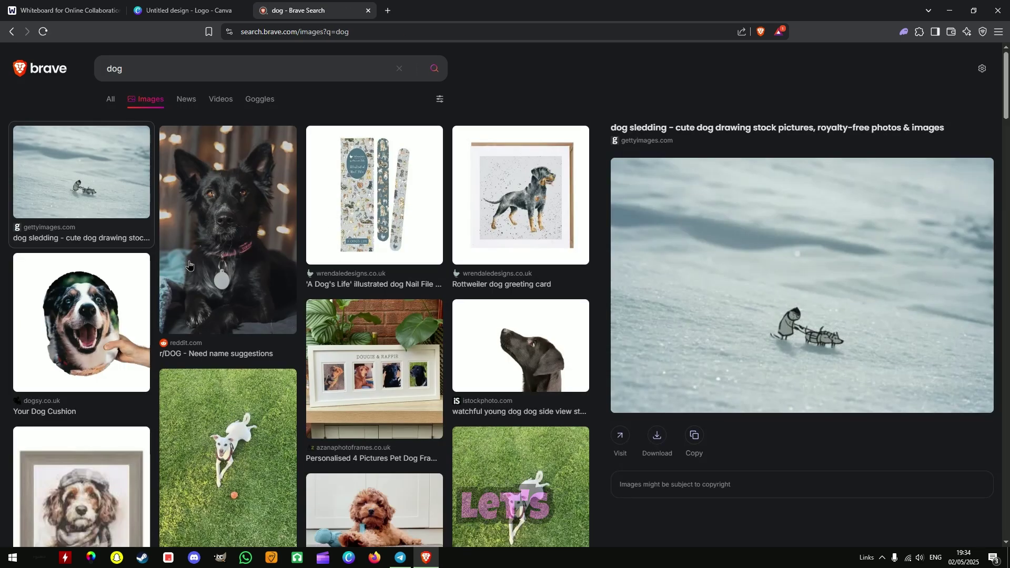
# - Preview the French bulldog with red false teeth and start a screen snip
pyautogui.scroll(-5, 211, 244)
pyautogui.scroll(-1, 211, 245)
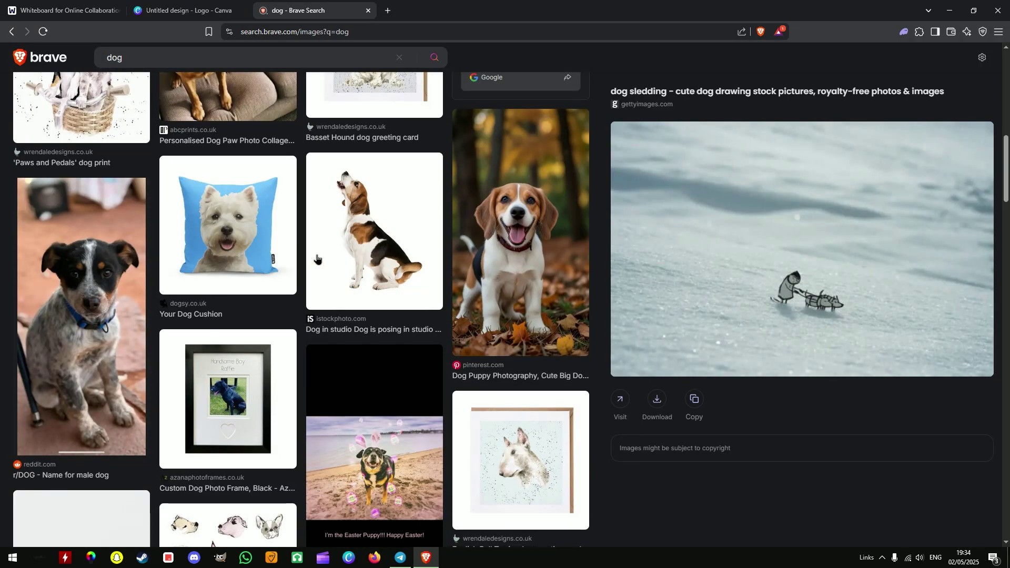
pyautogui.scroll(-4, 360, 274)
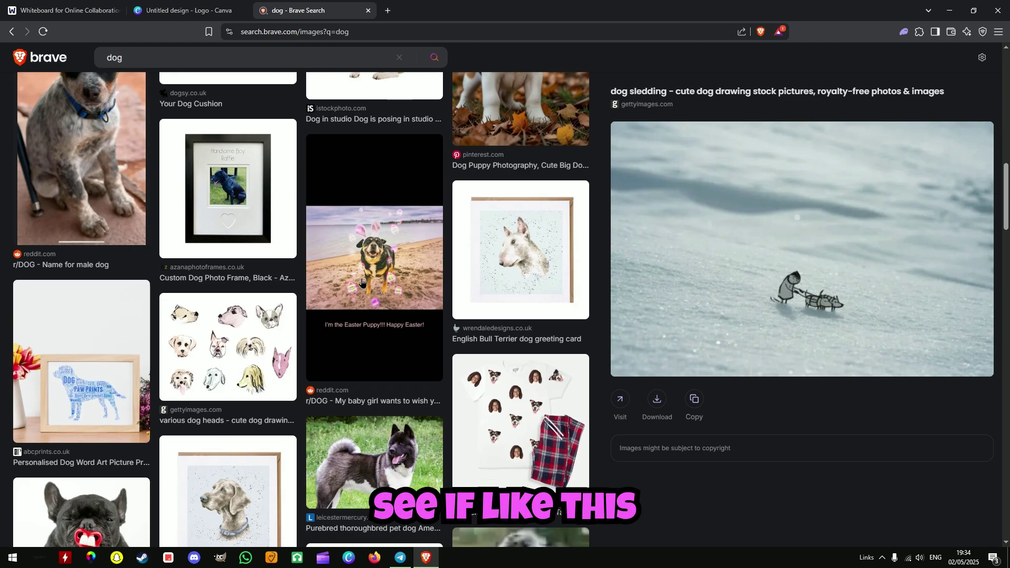
pyautogui.scroll(-2, 201, 342)
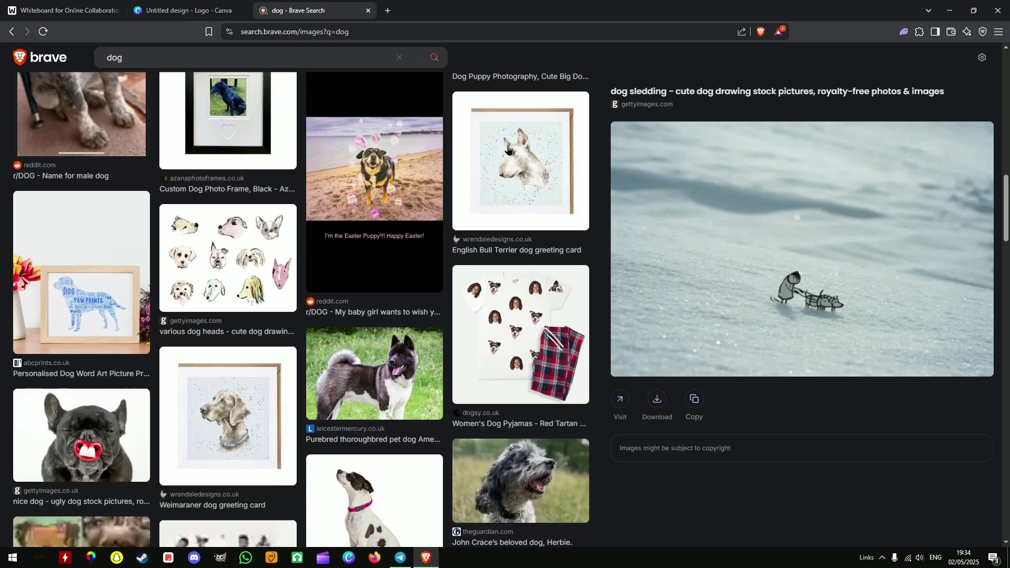
pyautogui.click(105, 417)
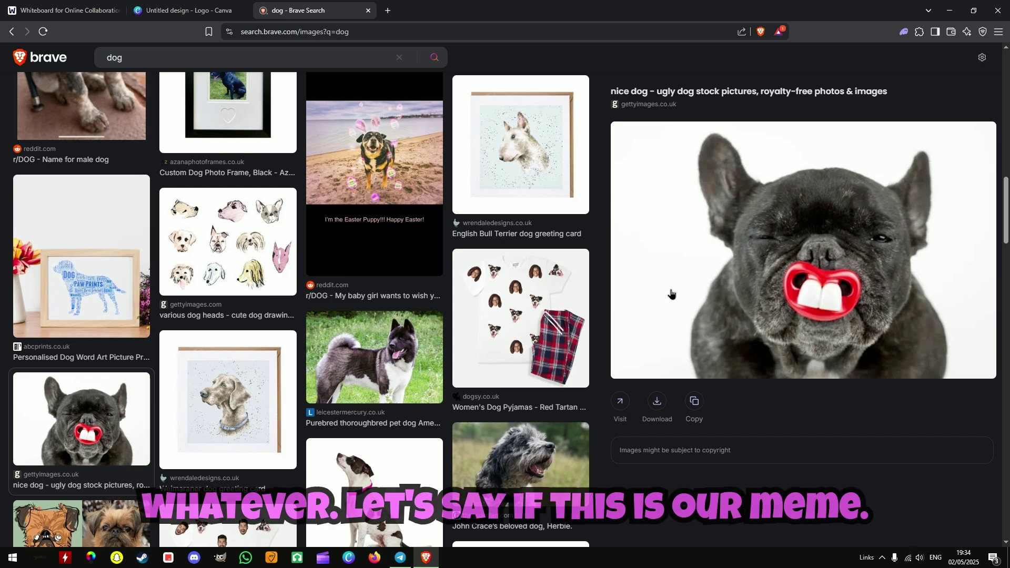
pyautogui.press('super+shift+s')
# - Snip the bulldog preview and paste it into the Canva logo, scaled to cover the page
pyautogui.moveTo(676, 124); pyautogui.dragTo(966, 374)
pyautogui.click(185, 10)
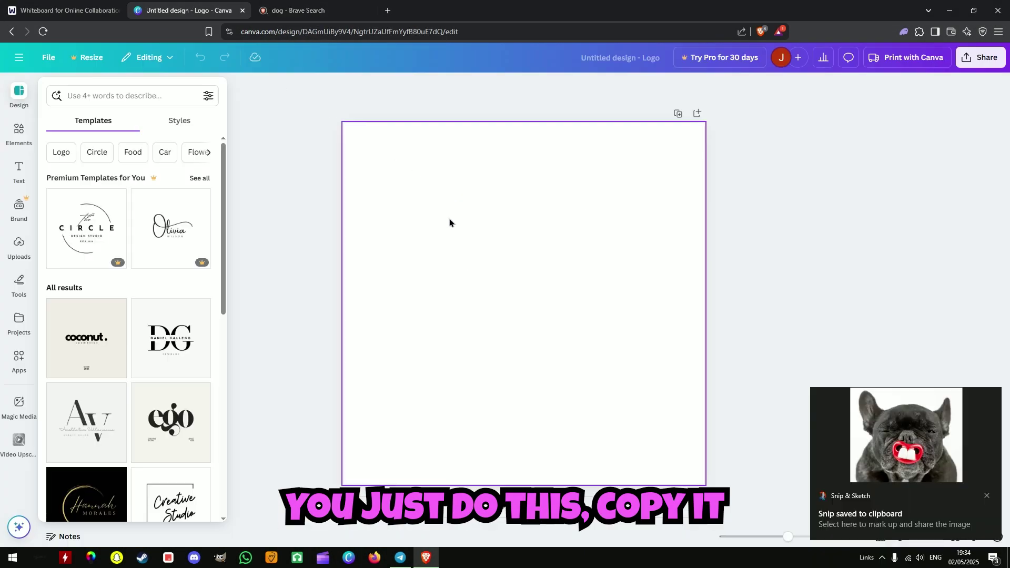
pyautogui.hotkey('ctrl', 'v')
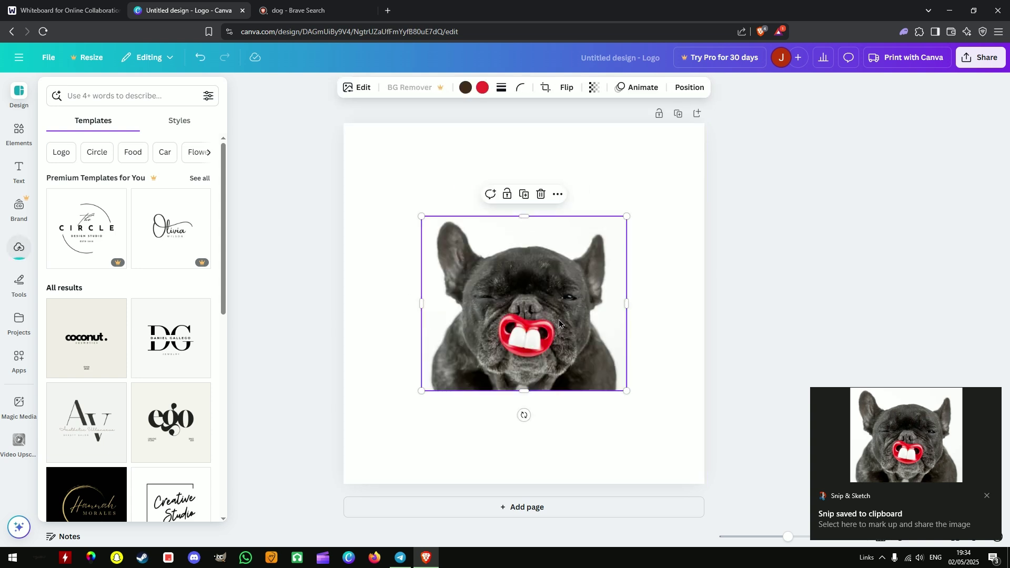
pyautogui.moveTo(556, 308); pyautogui.dragTo(480, 216)
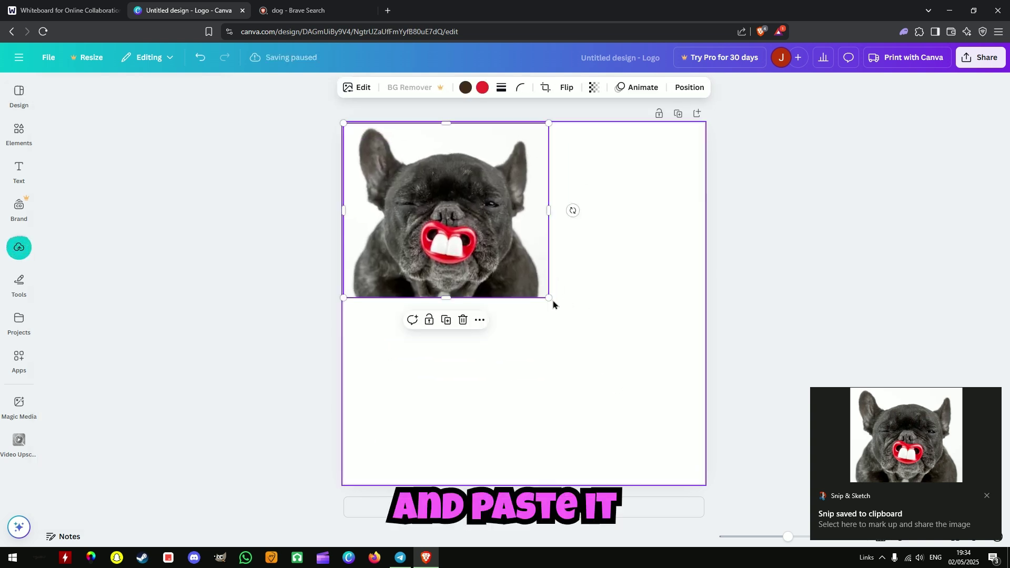
pyautogui.moveTo(548, 297); pyautogui.dragTo(777, 523)
pyautogui.moveTo(755, 395); pyautogui.dragTo(707, 357)
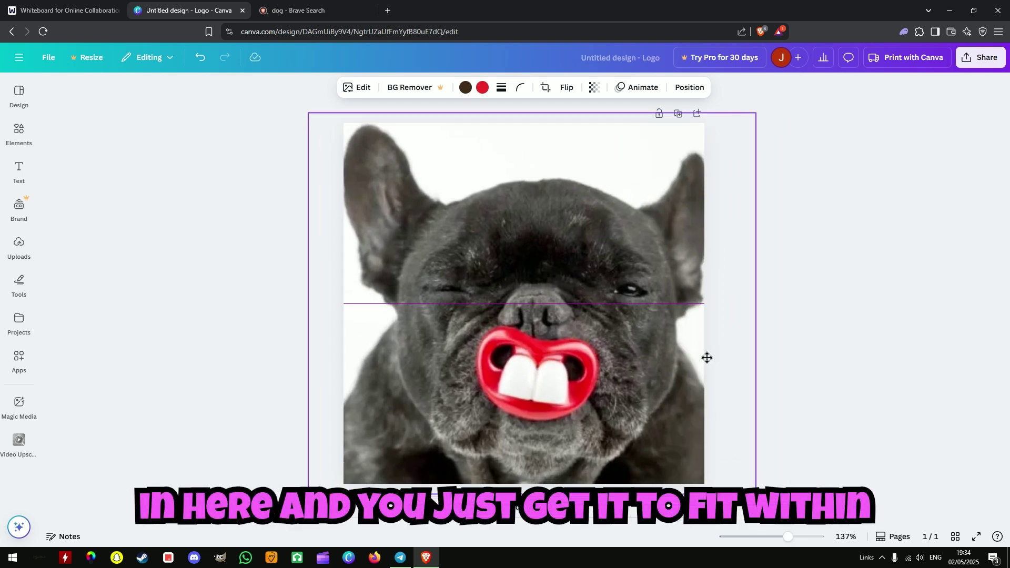
# - Open and dismiss the Share options, deselect the image, and close the Canva tab
pyautogui.click(981, 57)
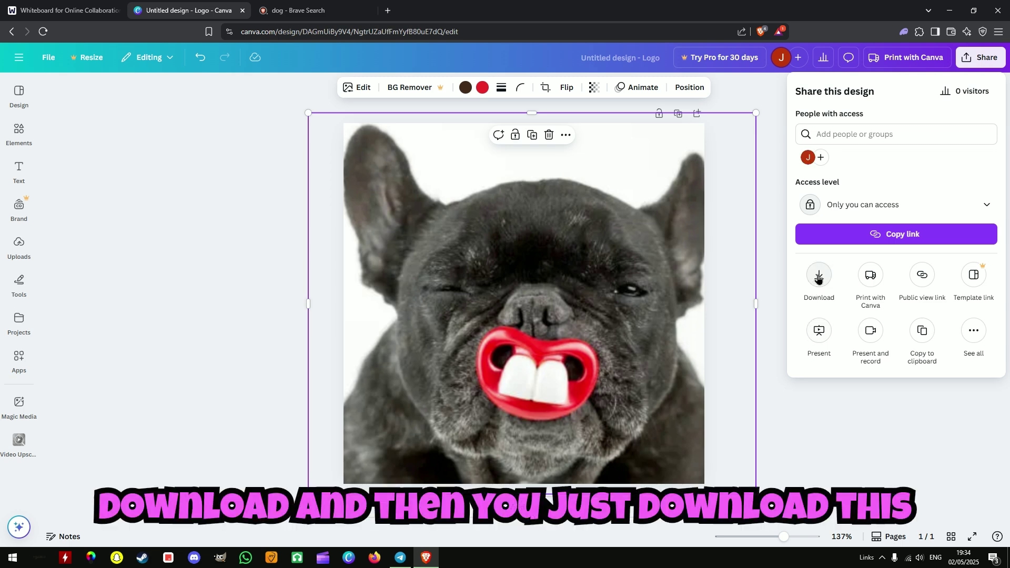
pyautogui.click(850, 374)
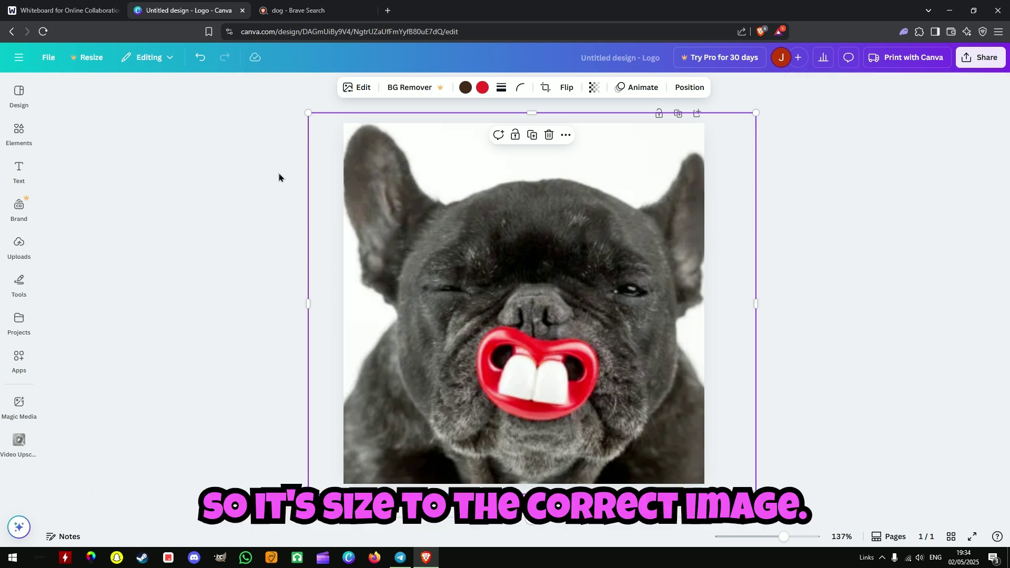
pyautogui.click(342, 121)
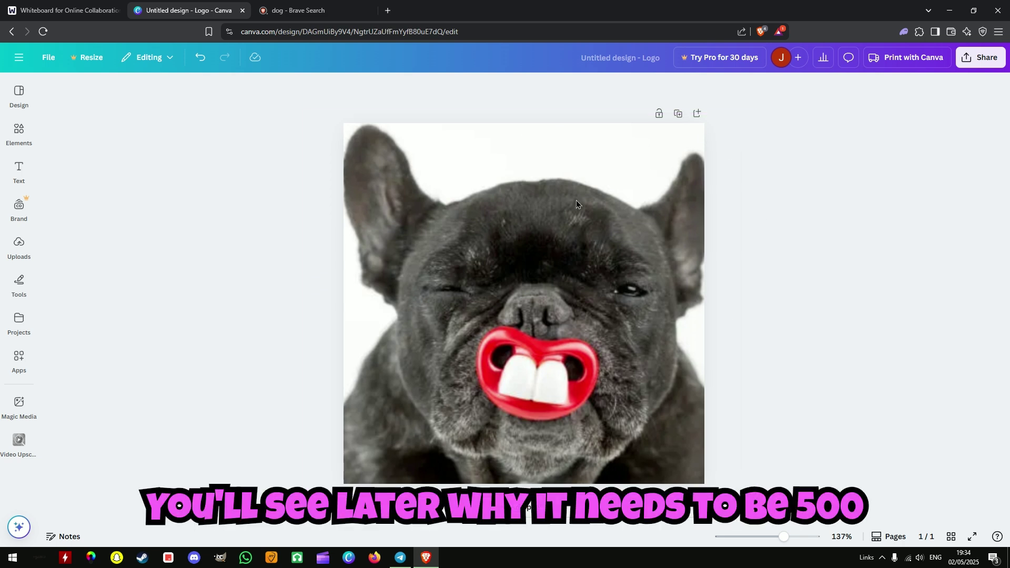
pyautogui.click(242, 11)
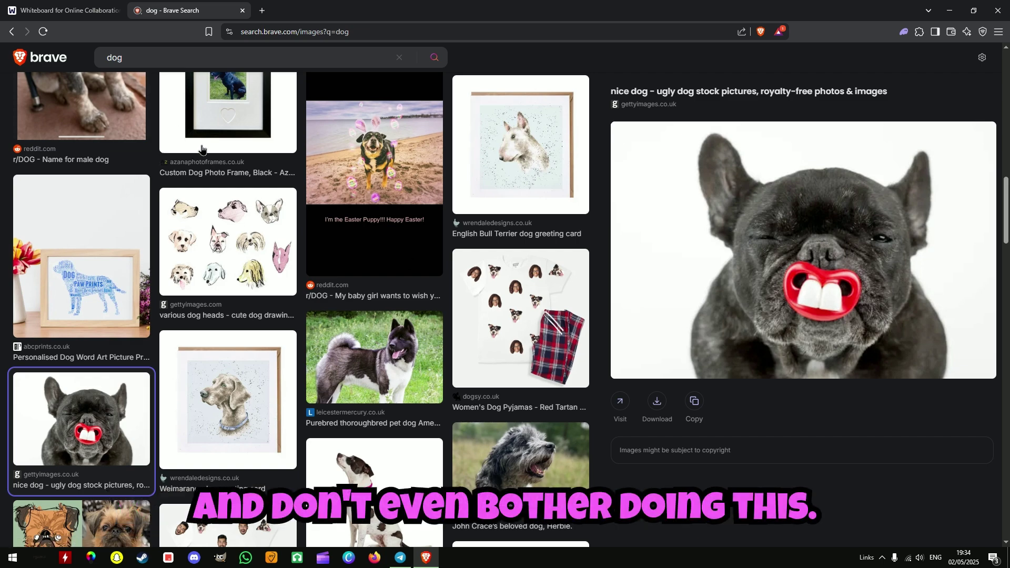
# - Close the dog search tab and reposition the board to leave room below '2. Image'
pyautogui.hotkey('ctrl', 'w')
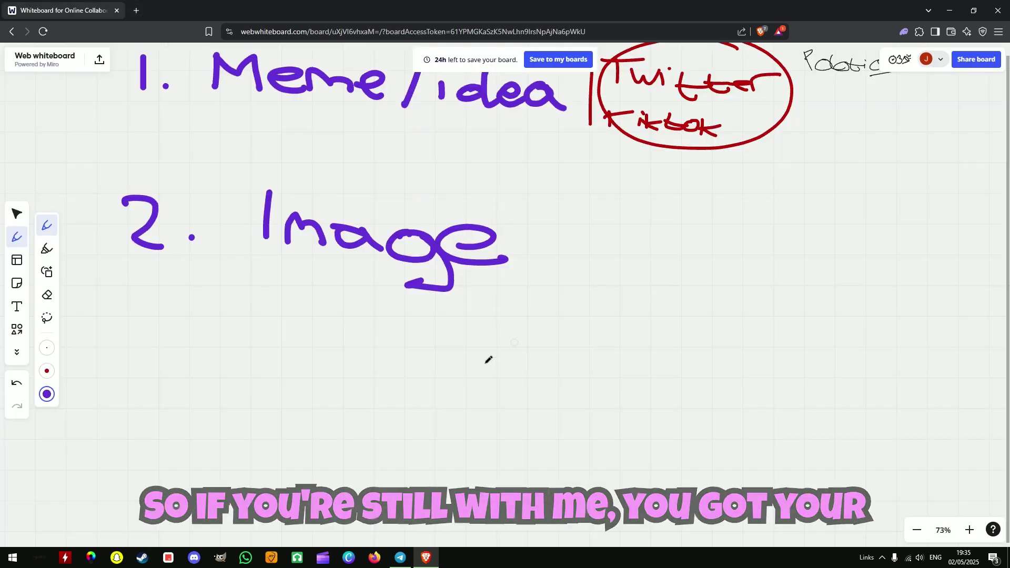
pyautogui.scroll(-2, 489, 359)
pyautogui.scroll(-3, 424, 365)
pyautogui.scroll(3, 509, 268)
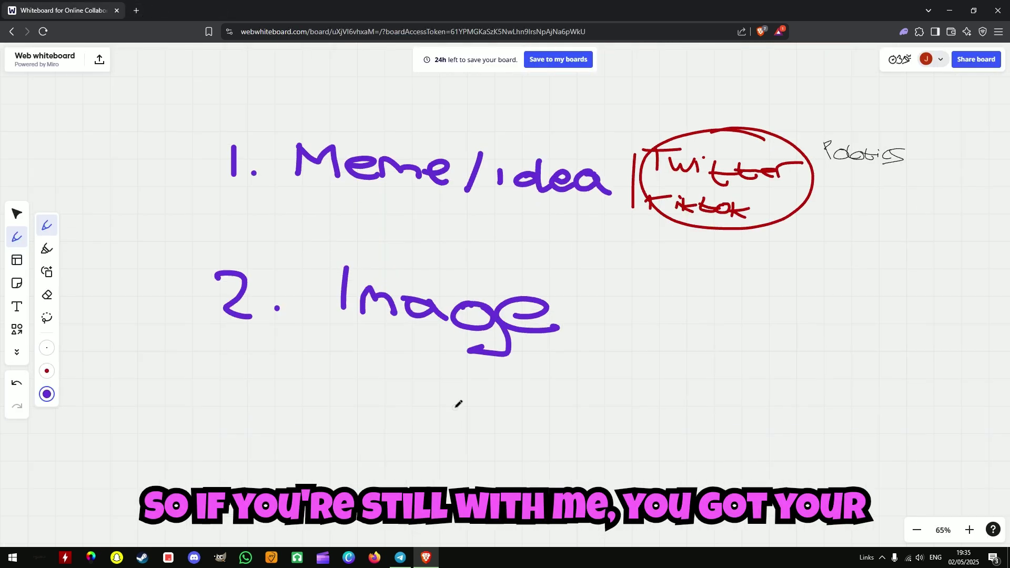
pyautogui.scroll(-2, 576, 317)
pyautogui.moveTo(447, 363); pyautogui.dragTo(578, 248)
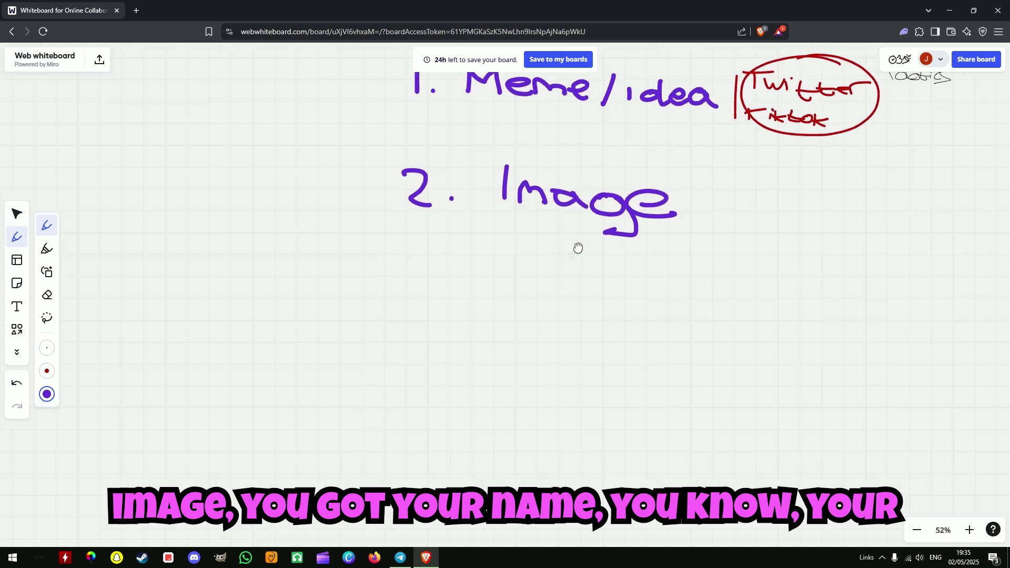
pyautogui.scroll(2, 578, 247)
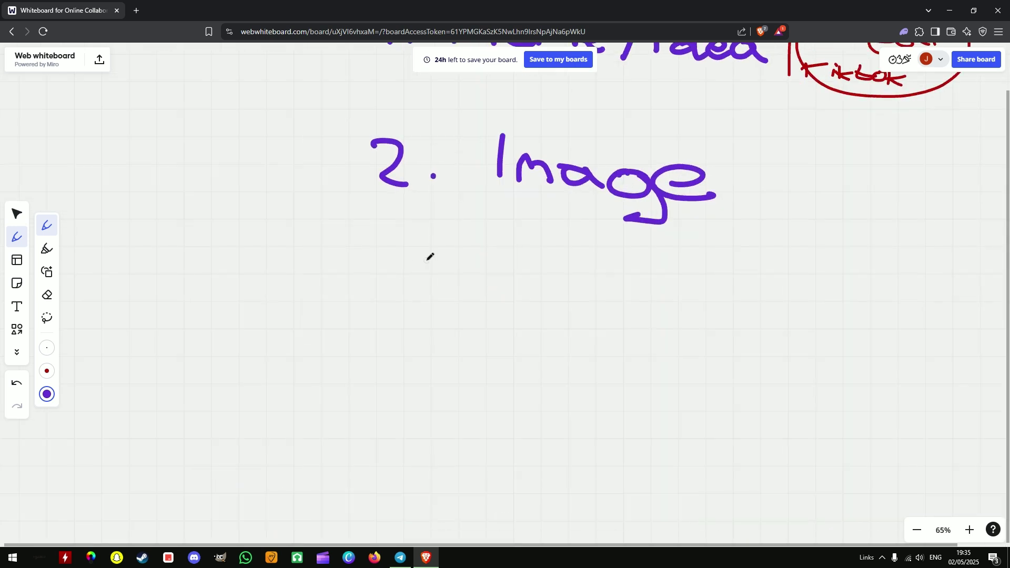
pyautogui.scroll(1, 407, 242)
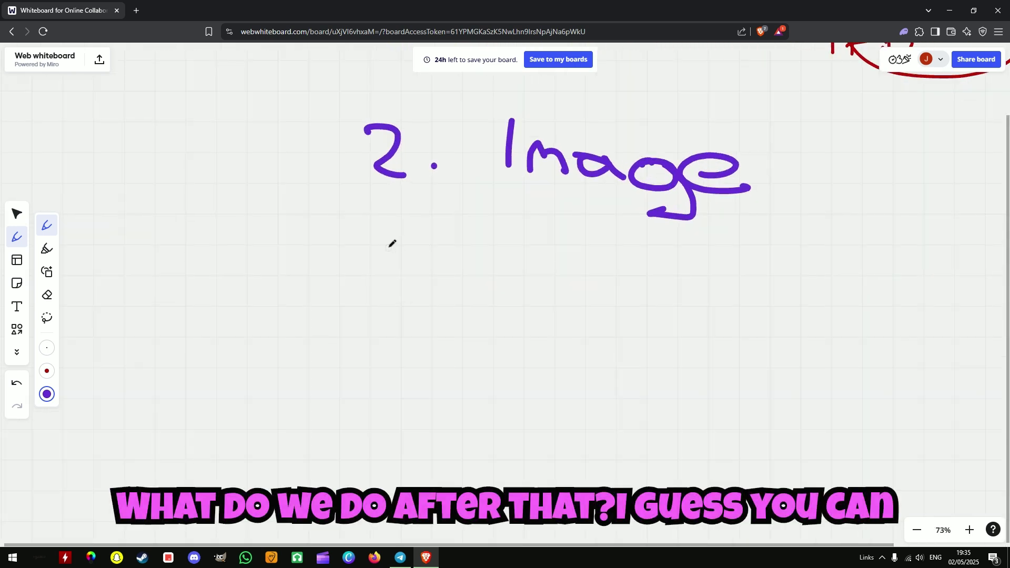
# - Handwrite '3. Create coin' beneath '2. Image', then open a new browser tab
pyautogui.click(419, 335)
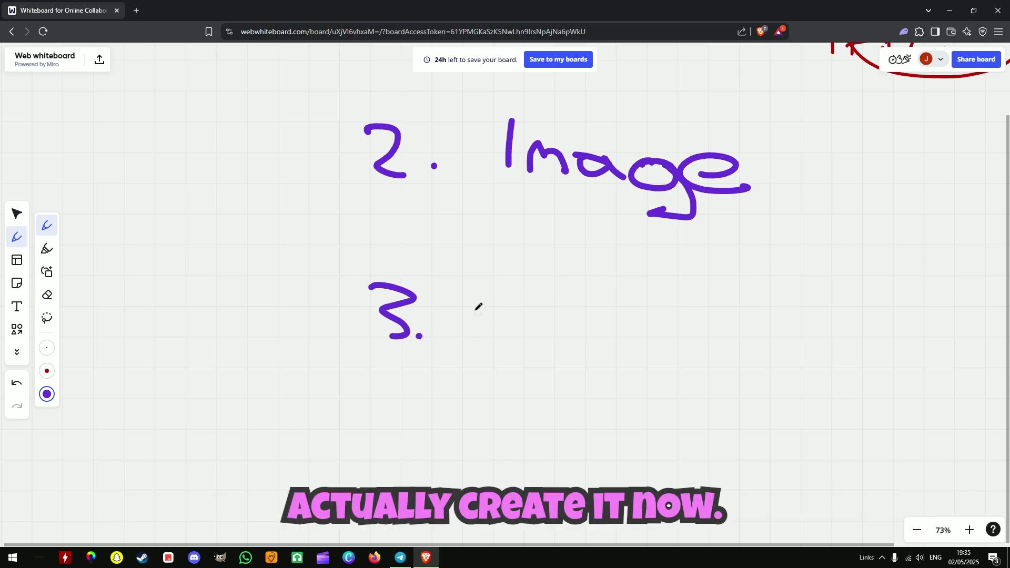
pyautogui.moveTo(506, 291)
pyautogui.mouseDown()
pyautogui.moveTo(503, 333)
pyautogui.moveTo(552, 316)
pyautogui.mouseUp()
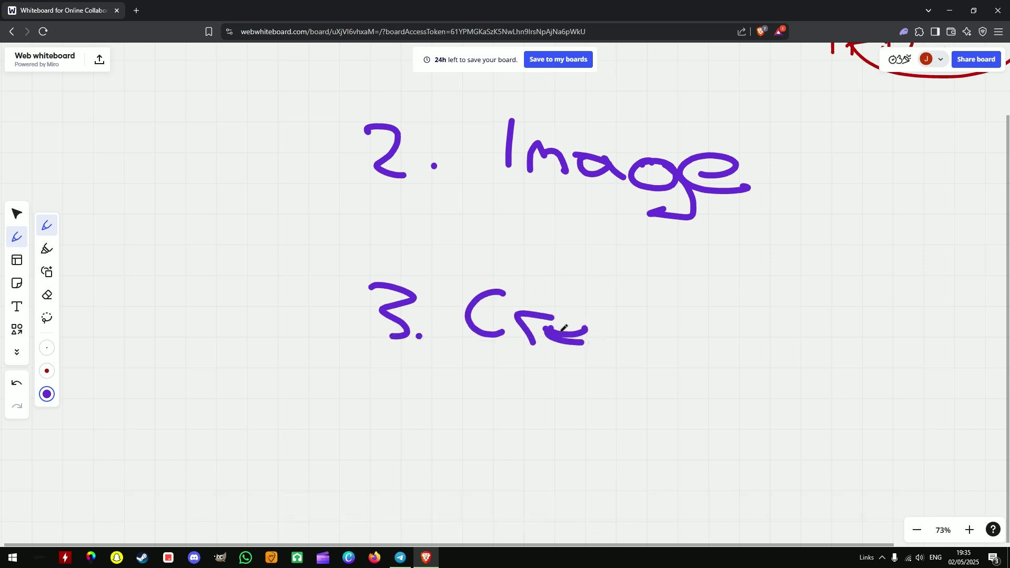
pyautogui.moveTo(624, 343); pyautogui.dragTo(693, 348)
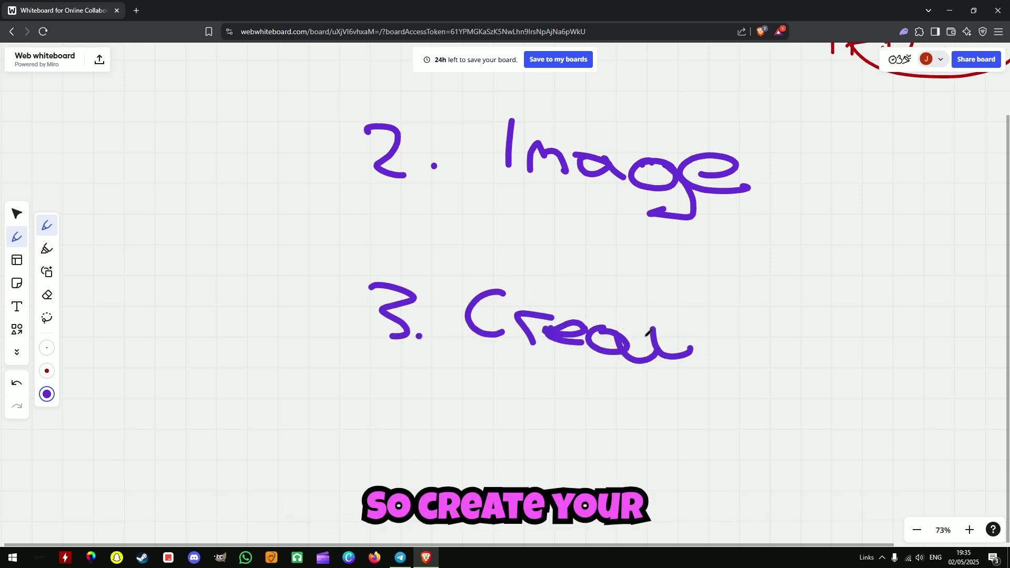
pyautogui.moveTo(897, 332); pyautogui.dragTo(894, 363)
pyautogui.hscroll(8, 810, 361)
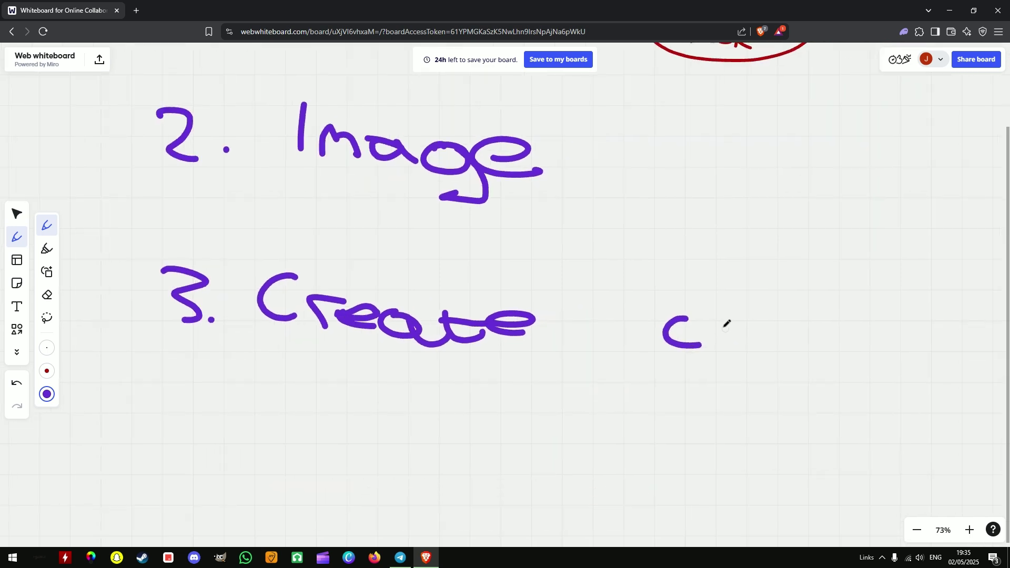
pyautogui.moveTo(728, 327); pyautogui.dragTo(757, 328)
pyautogui.scroll(-3, 780, 354)
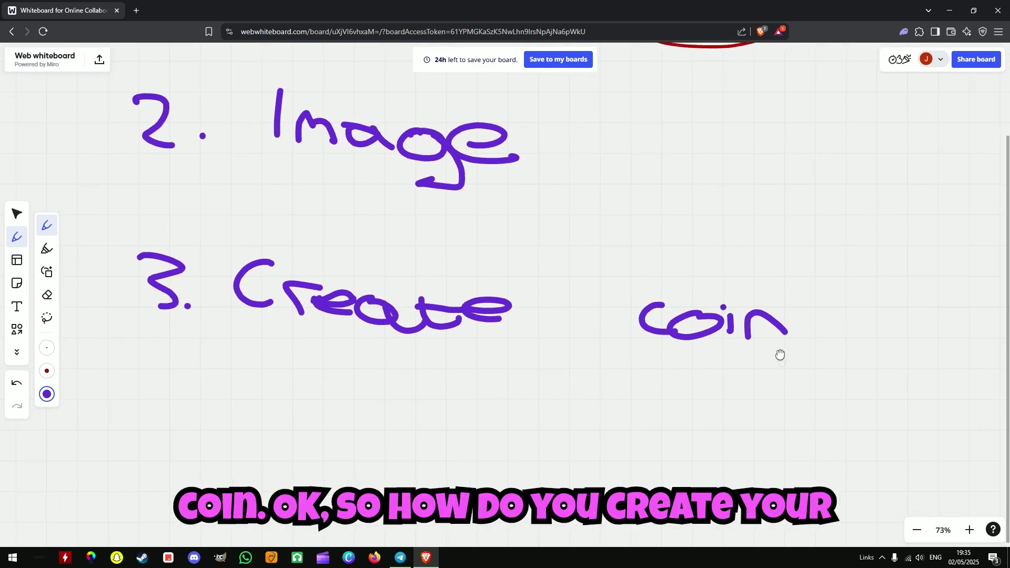
pyautogui.scroll(-2, 595, 325)
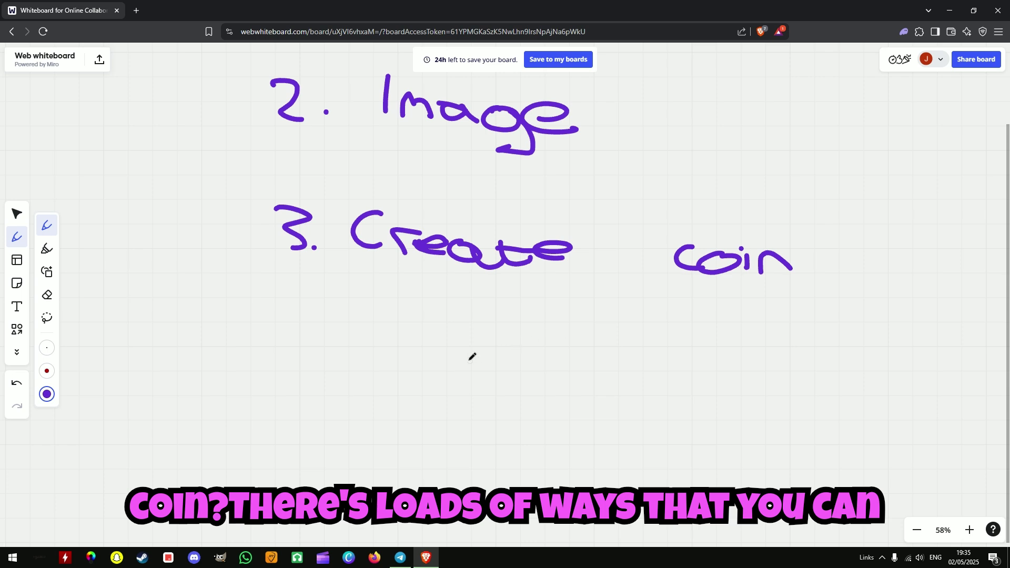
pyautogui.scroll(1, 584, 203)
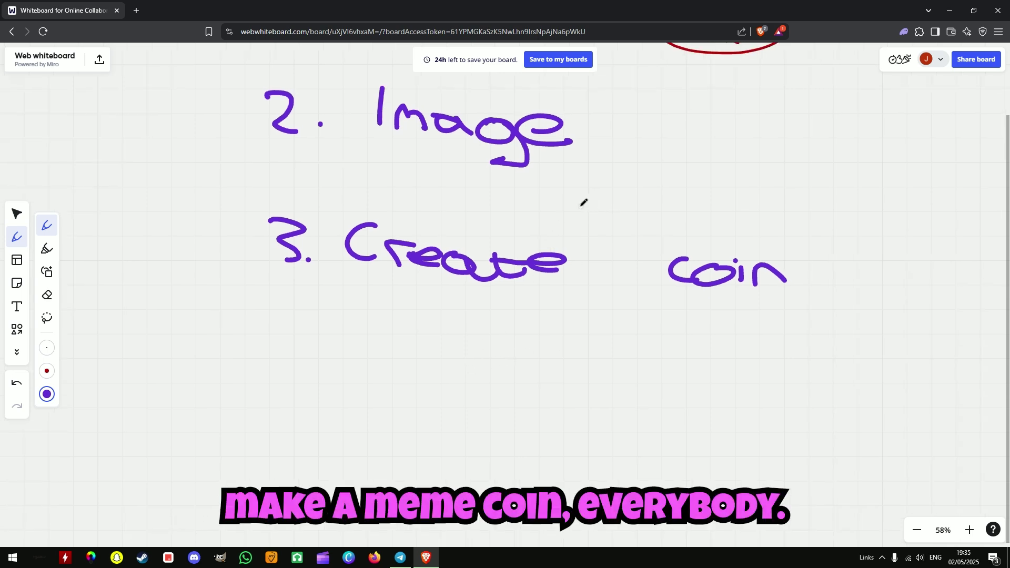
pyautogui.hotkey('ctrl', 't')
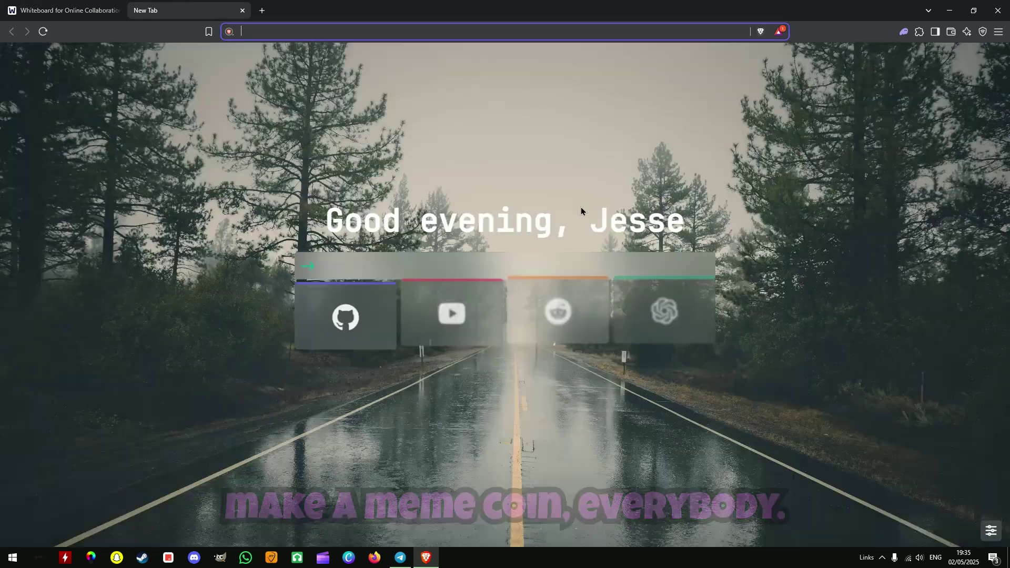
# - Open Photon's New Pairs page and filter the Dexes to Pump.fun only, unticking Raydium
pyautogui.write('photon')
pyautogui.press('Return')
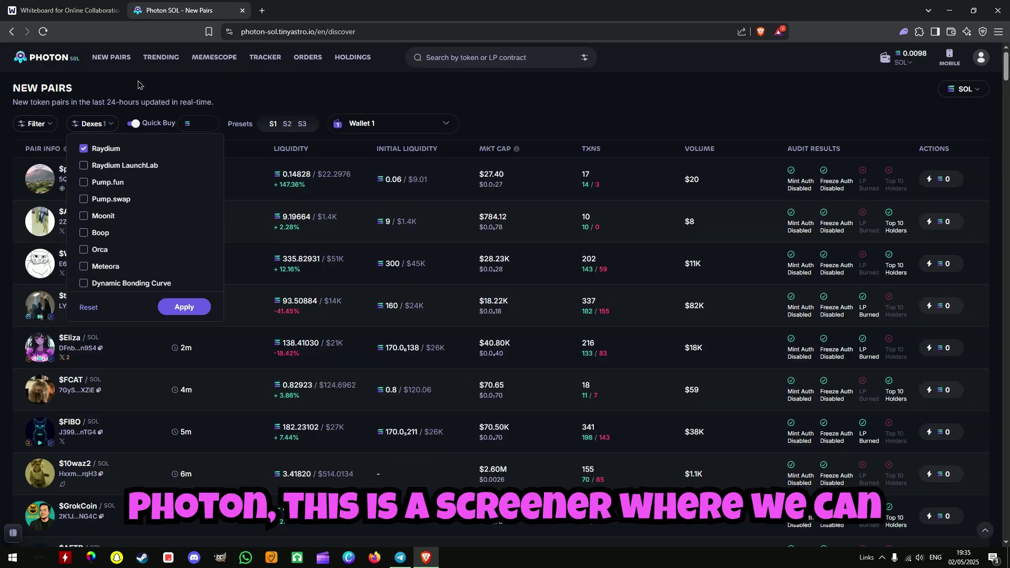
pyautogui.click(84, 149)
pyautogui.click(84, 182)
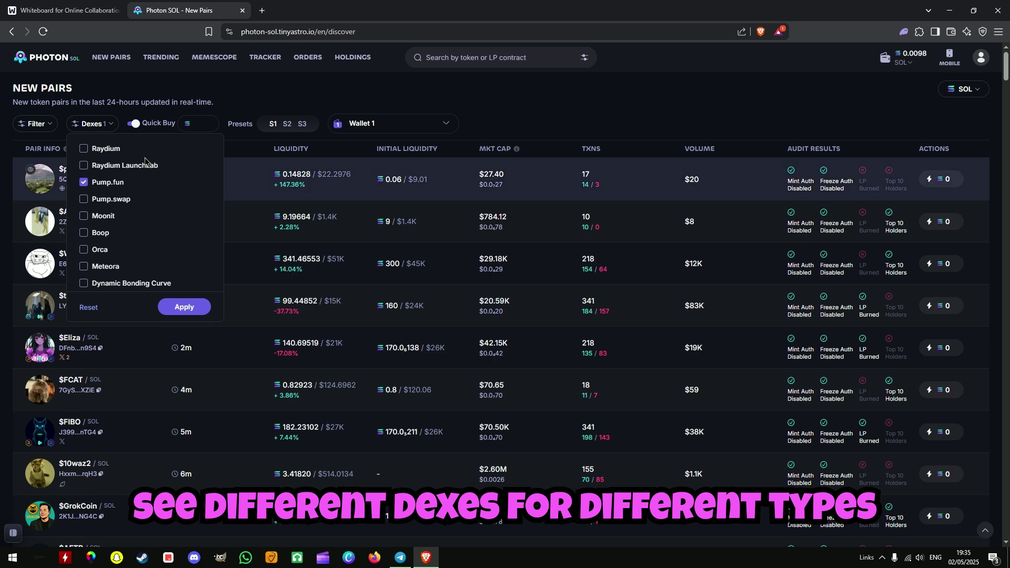
pyautogui.click(182, 307)
pyautogui.click(92, 124)
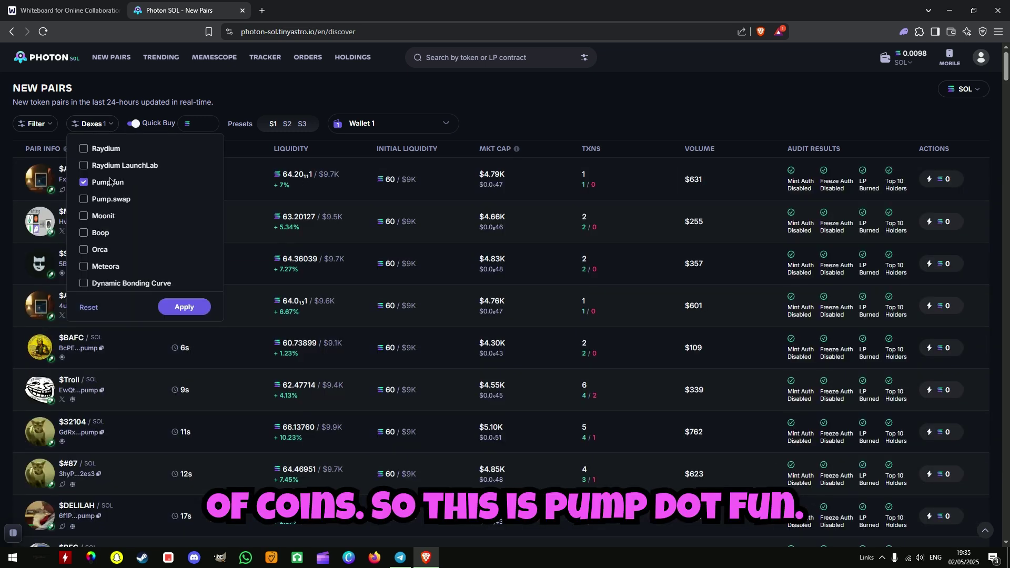
pyautogui.click(326, 105)
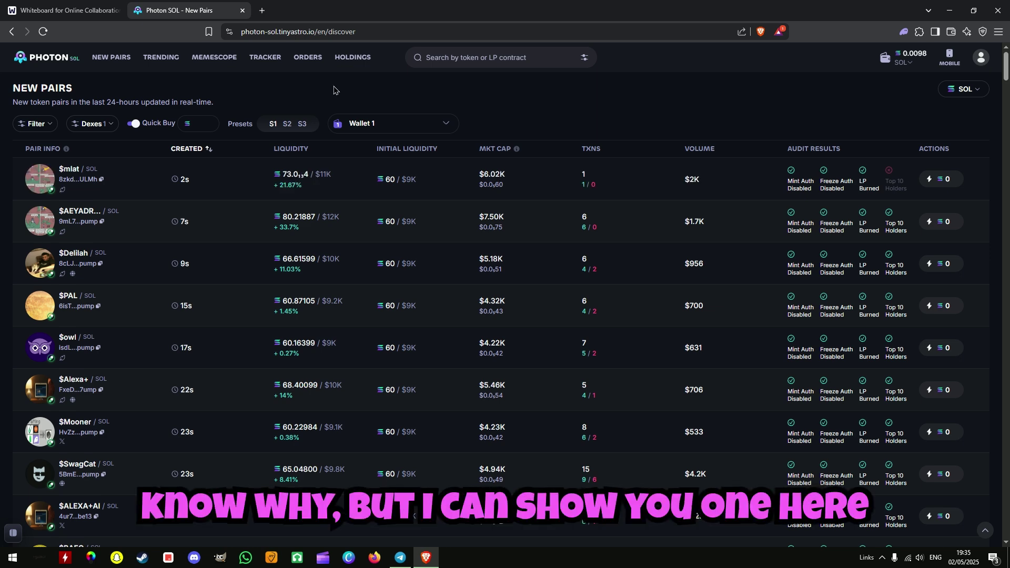
pyautogui.click(92, 123)
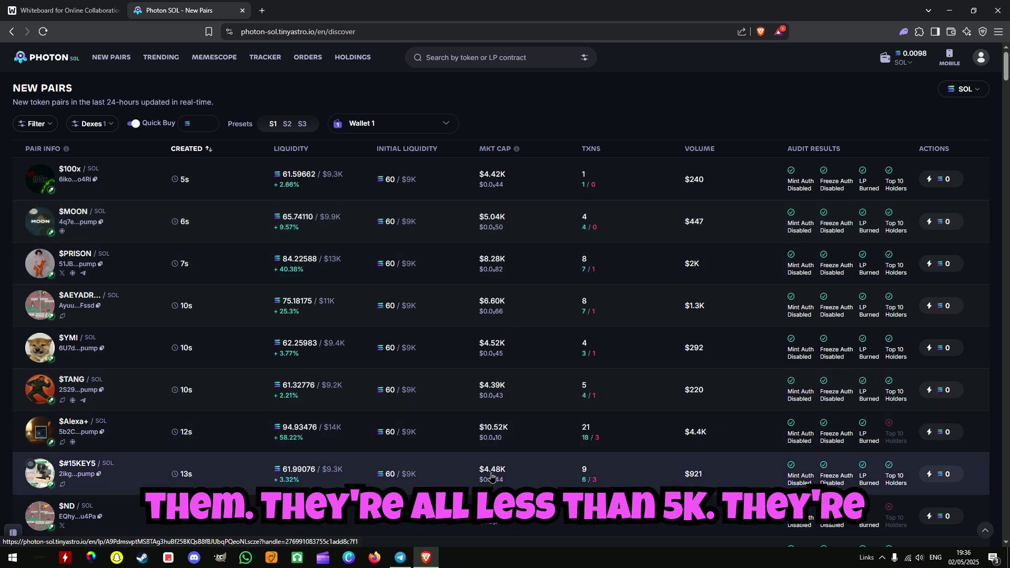
# - Filter the New Pairs list to Raydium only, unticking Pump.fun, and scroll through it
pyautogui.click(92, 124)
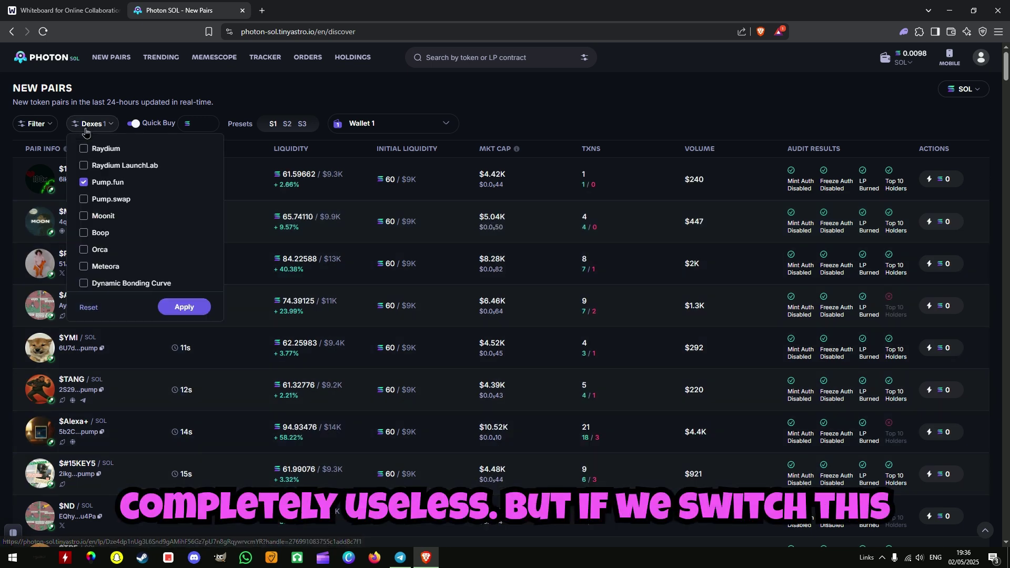
pyautogui.click(84, 149)
pyautogui.click(84, 182)
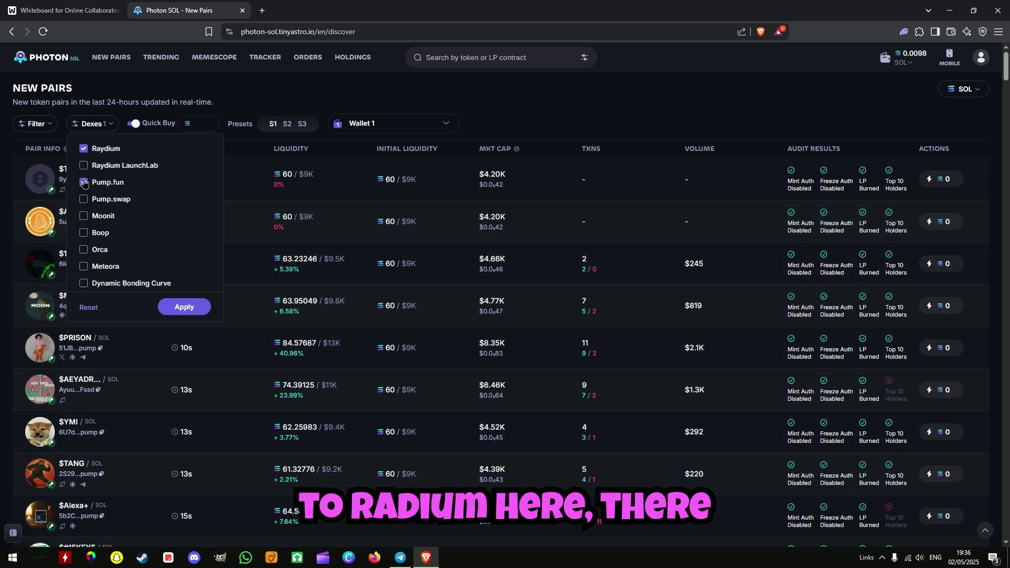
pyautogui.click(184, 307)
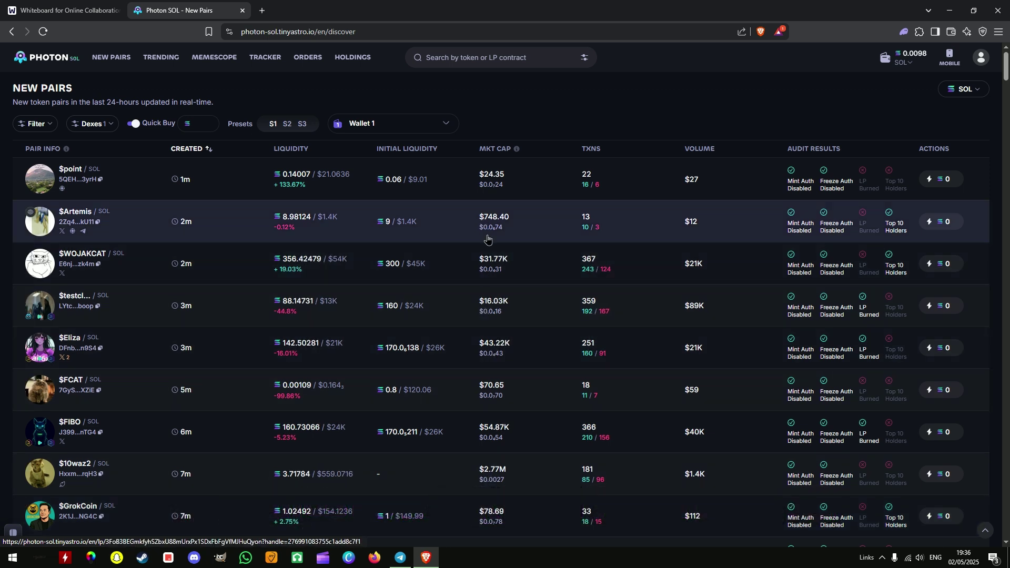
pyautogui.scroll(-4, 517, 386)
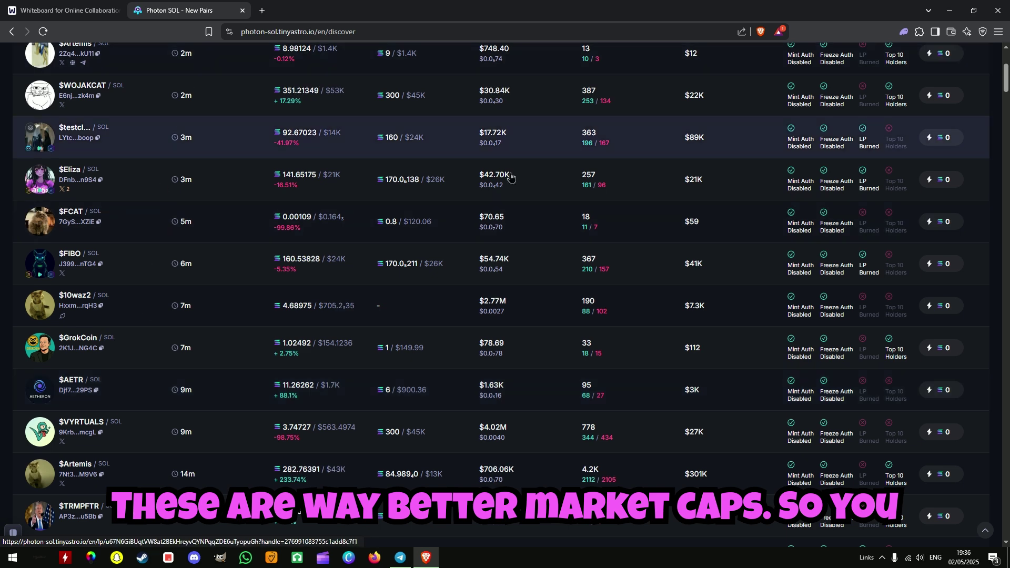
pyautogui.scroll(5, 529, 249)
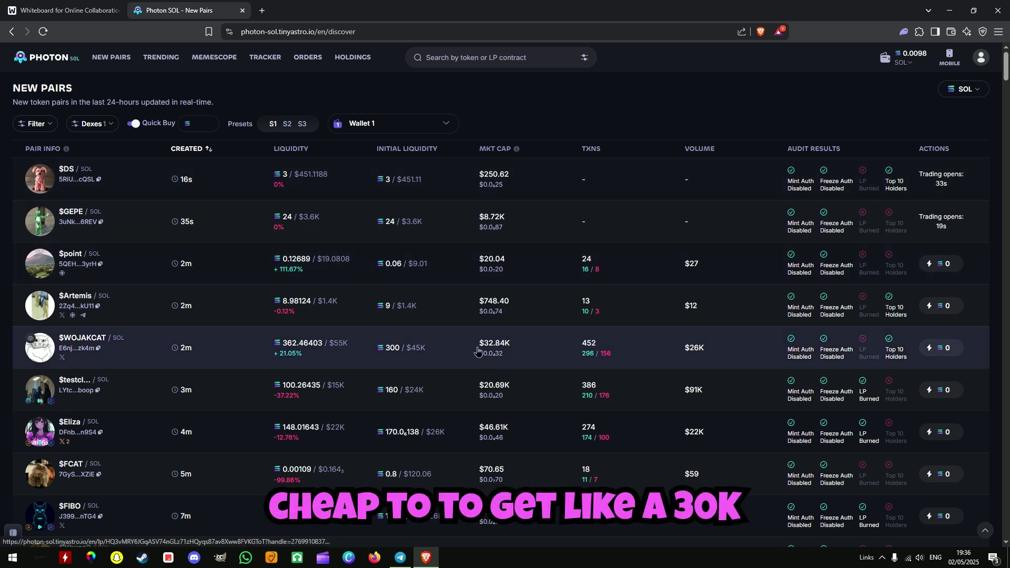
pyautogui.scroll(-2, 497, 368)
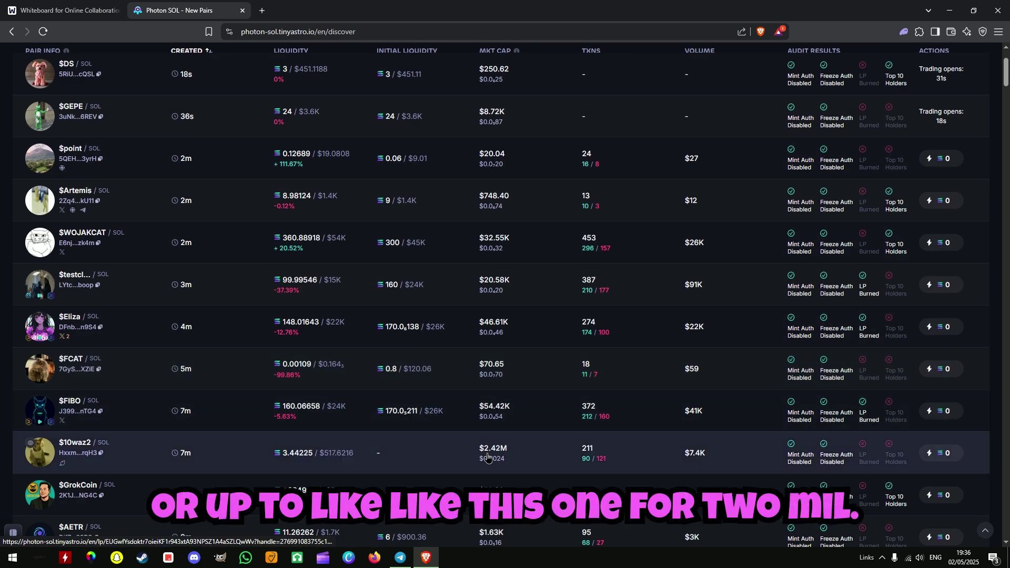
# - Check the $10waz2 token page, return to the list, then open the $Artemis token
pyautogui.click(474, 458)
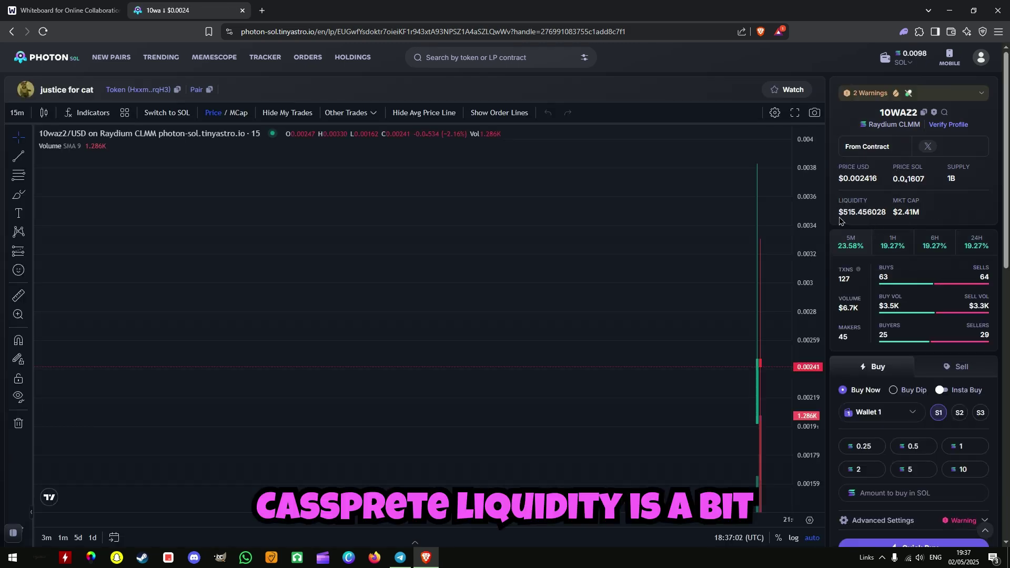
pyautogui.hotkey('alt', 'Left')
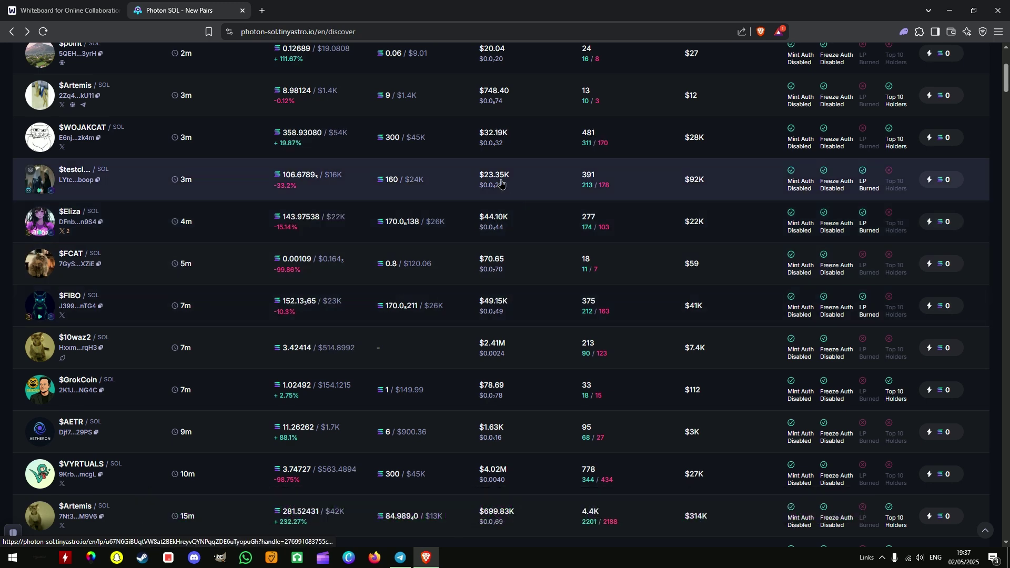
pyautogui.scroll(-5, 515, 137)
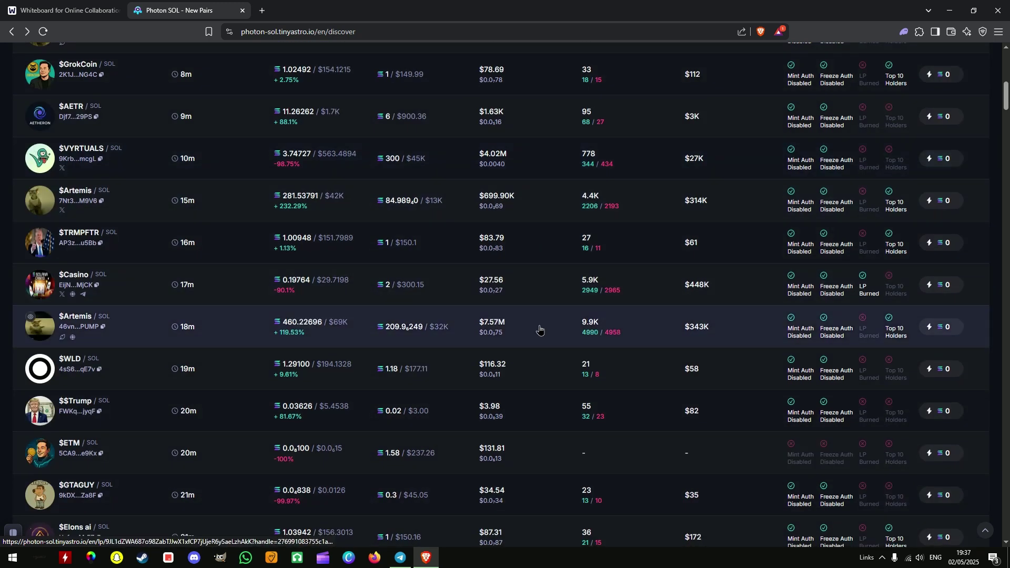
pyautogui.click(590, 309)
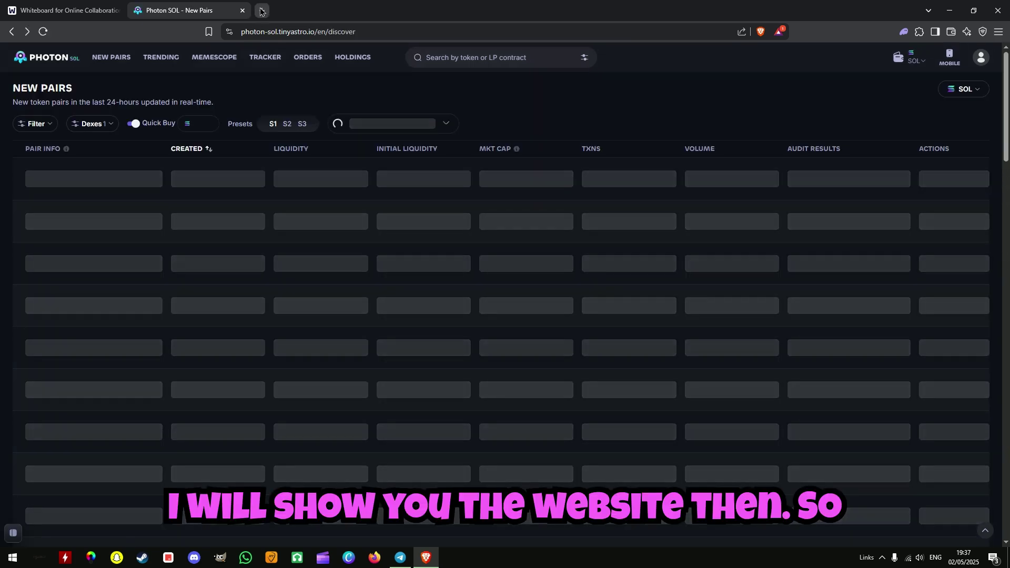
# - Open coinflare.fun in a new tab and check its 0.1 SOL launch offer against today's date
pyautogui.click(262, 10)
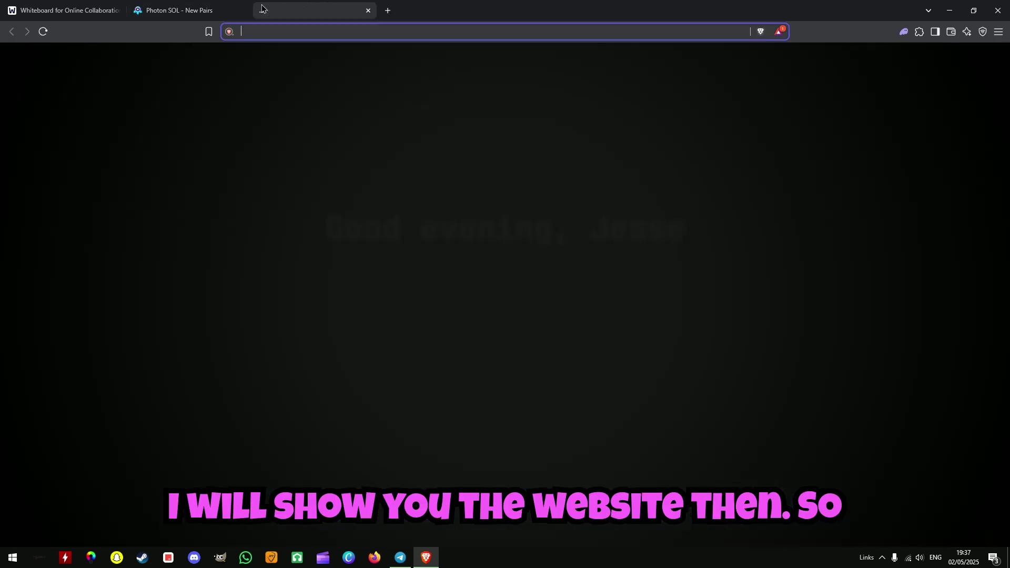
pyautogui.write('coinflare.fun')
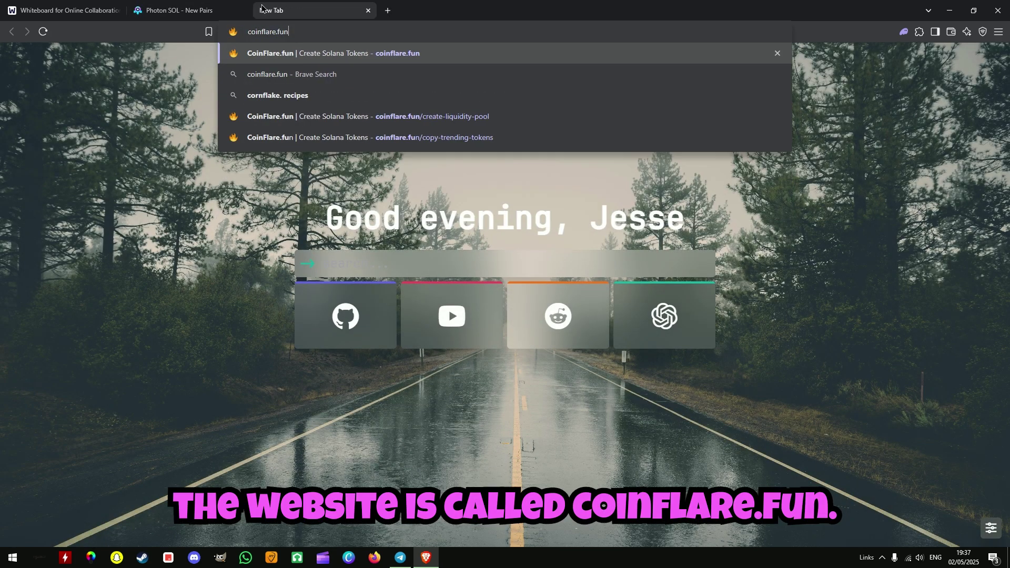
pyautogui.press('Return')
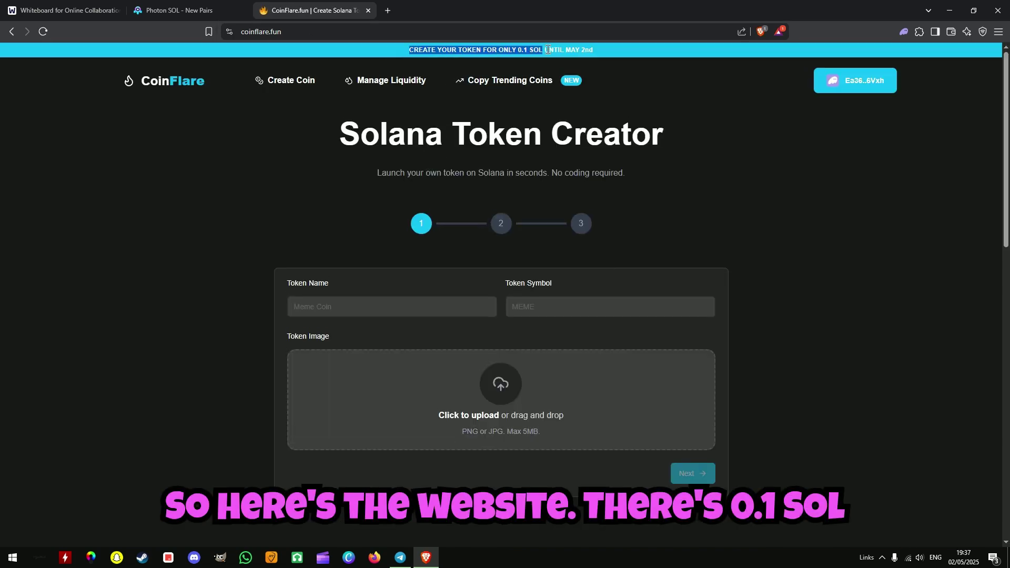
pyautogui.moveTo(600, 45); pyautogui.dragTo(601, 46)
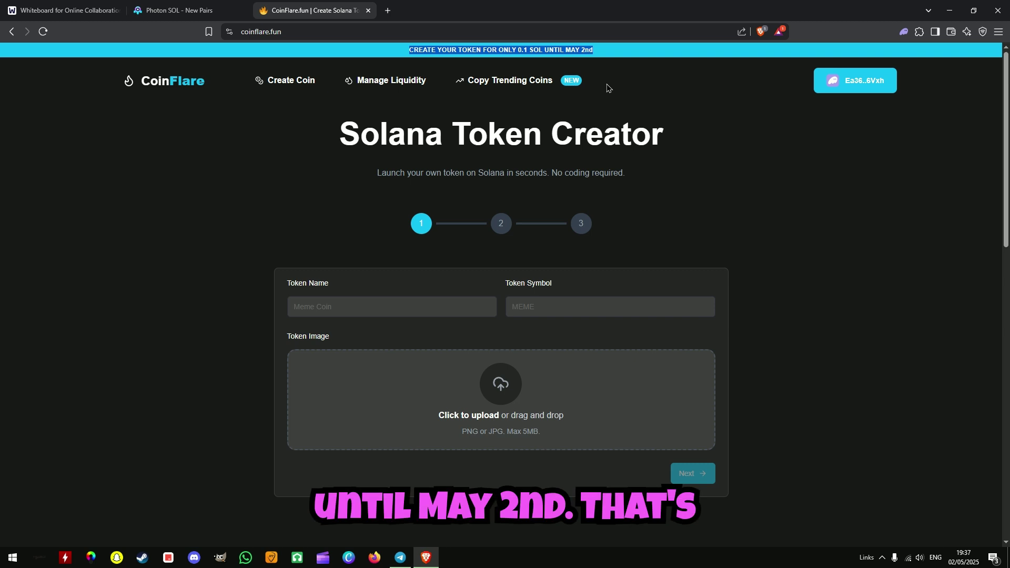
pyautogui.click(886, 535)
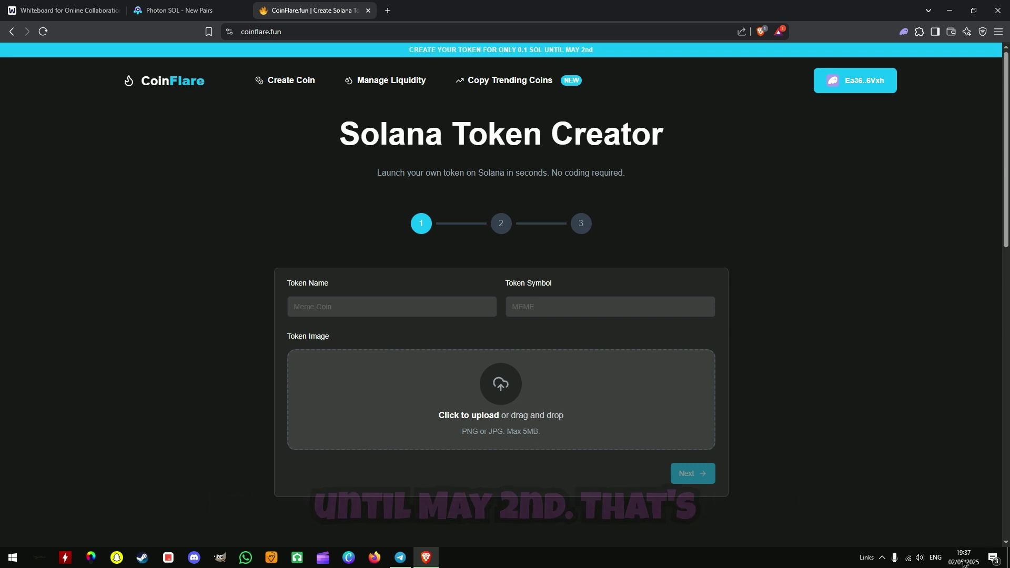
pyautogui.click(963, 558)
pyautogui.click(798, 258)
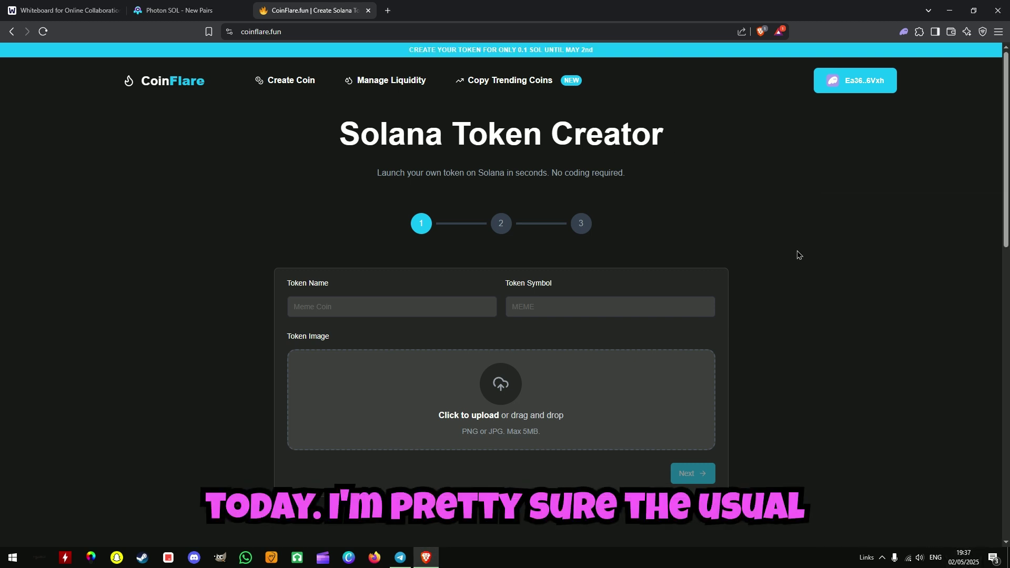
pyautogui.moveTo(538, 57); pyautogui.dragTo(406, 50)
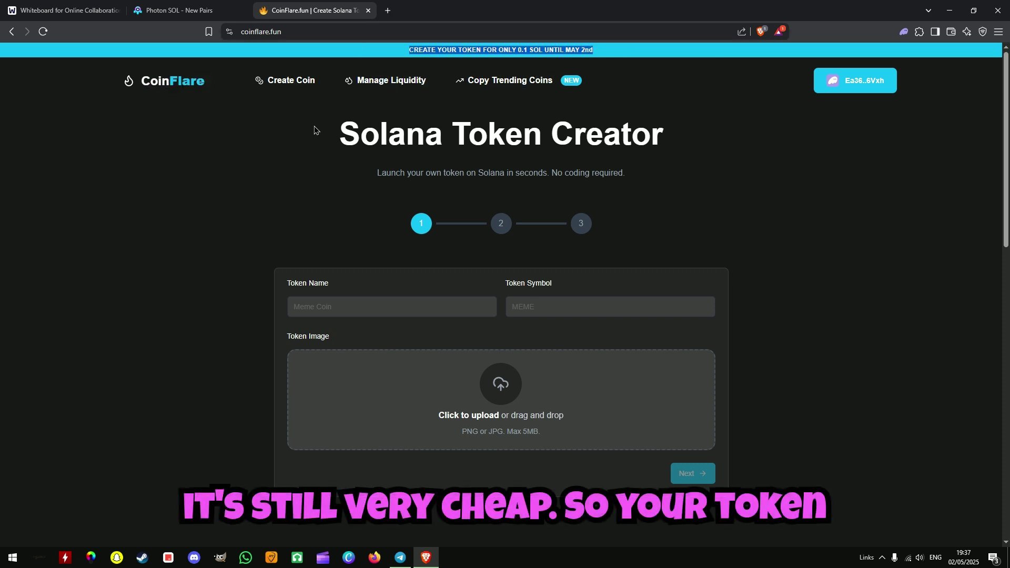
pyautogui.click(364, 288)
# - Enter Meme as the token name and MEME as the symbol, and upload the dog image
pyautogui.click(369, 307)
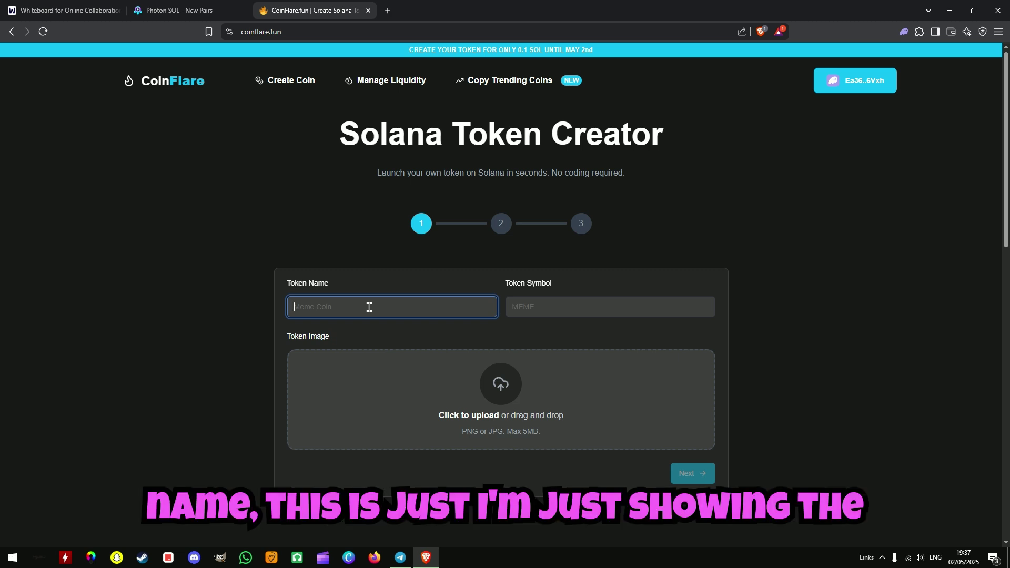
pyautogui.write('Meme')
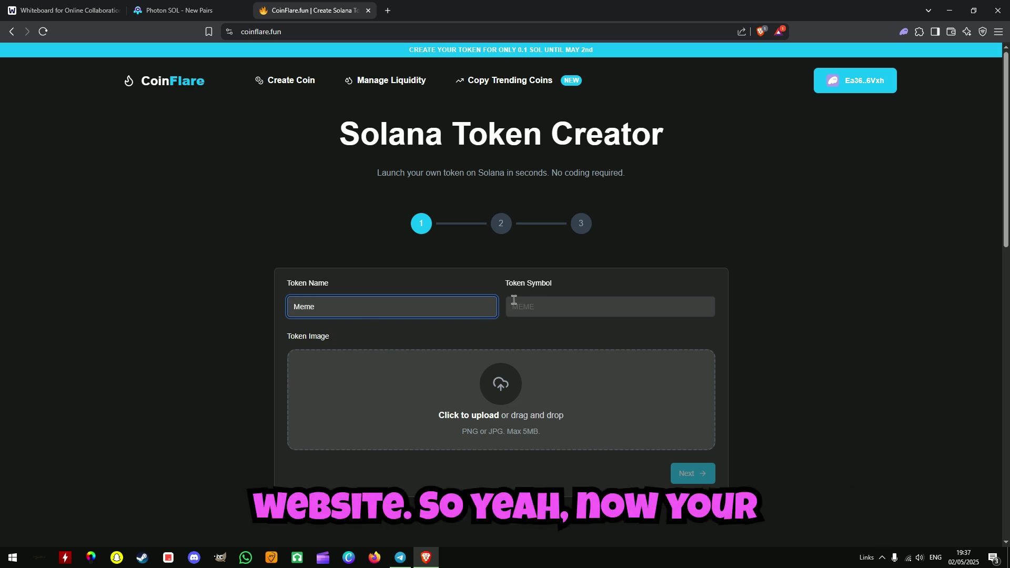
pyautogui.click(514, 300)
pyautogui.write('MEME')
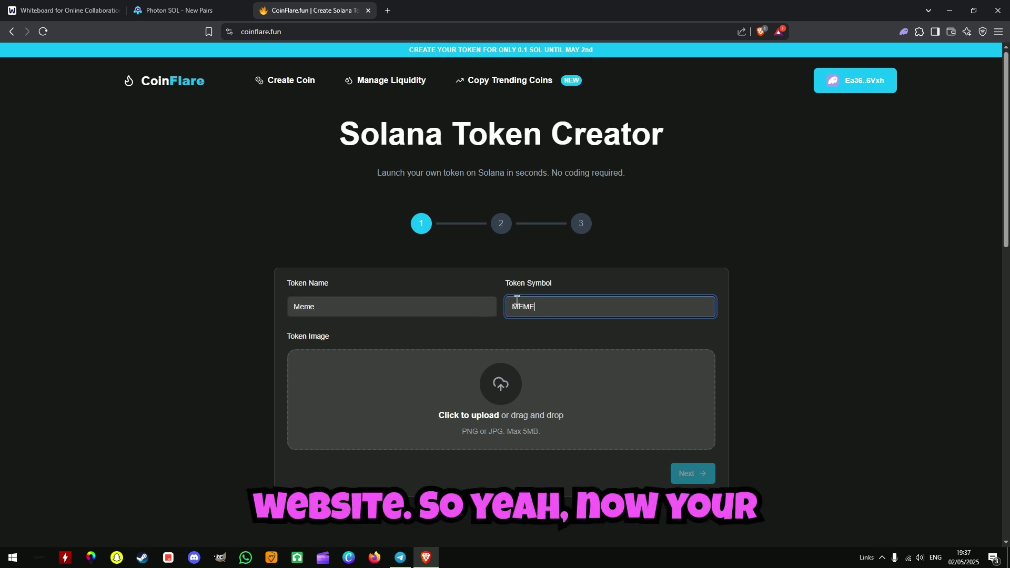
pyautogui.click(562, 279)
pyautogui.click(552, 311)
pyautogui.press('BackSpace')
pyautogui.press('BackSpace')
pyautogui.press('BackSpace')
pyautogui.press('BackSpace')
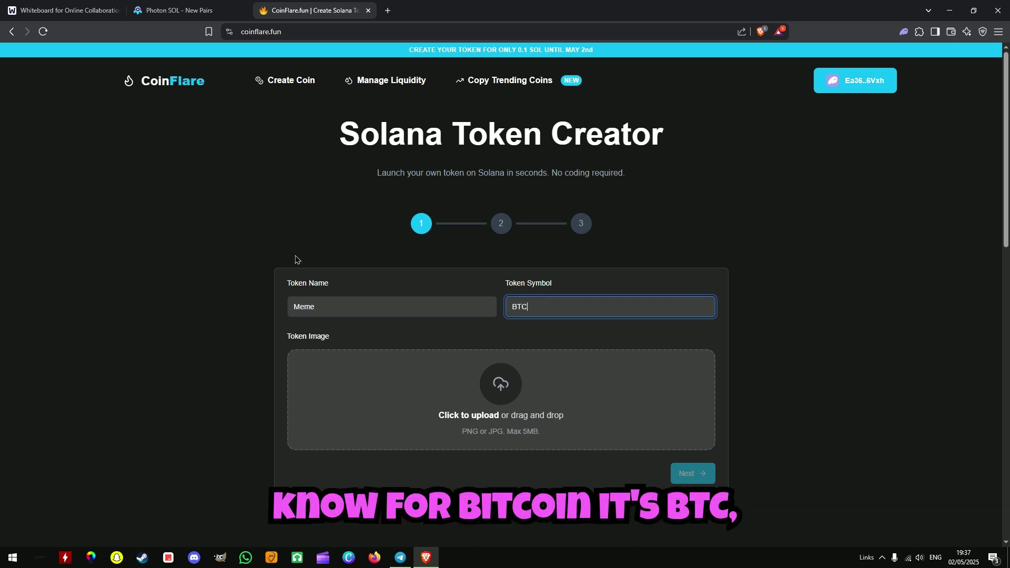
pyautogui.write('E')
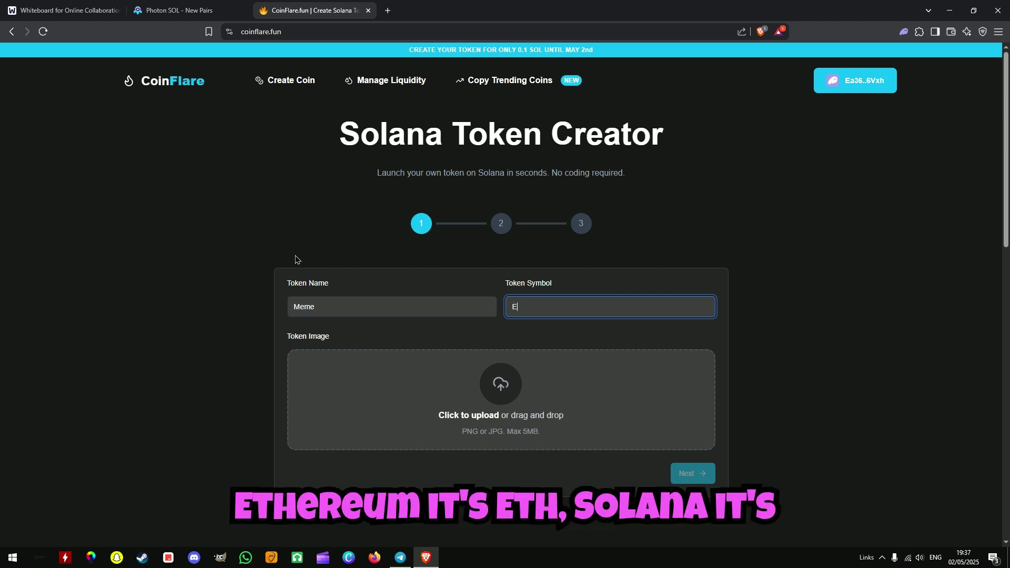
pyautogui.write('SOL')
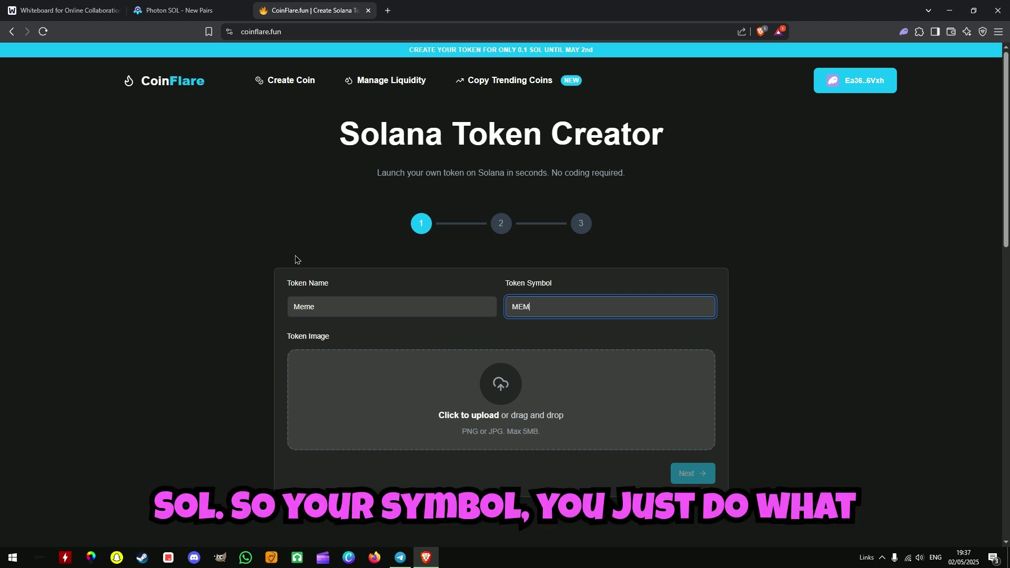
pyautogui.press('BackSpace')
pyautogui.press('BackSpace')
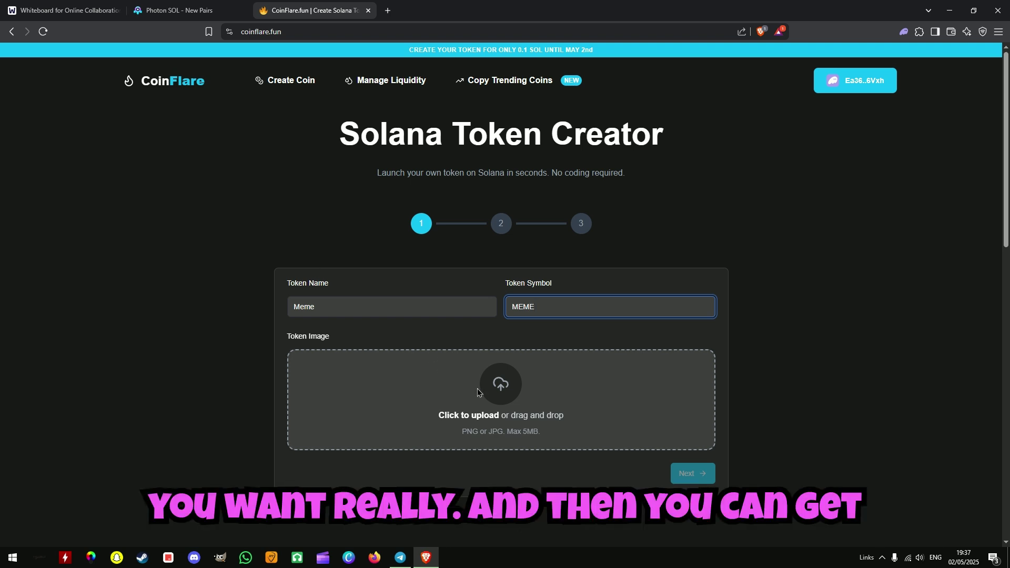
pyautogui.click(478, 392)
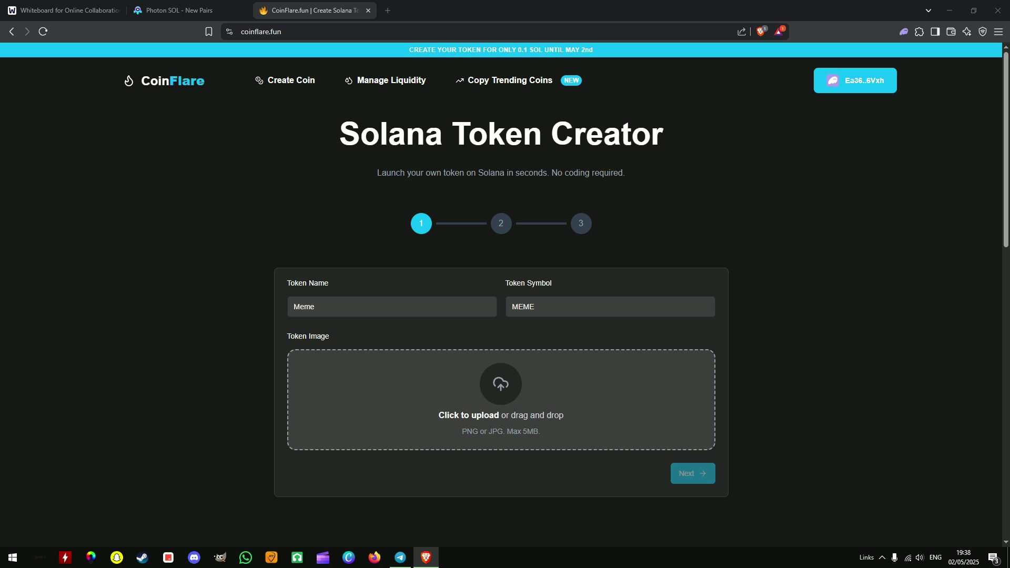
pyautogui.press('Return')
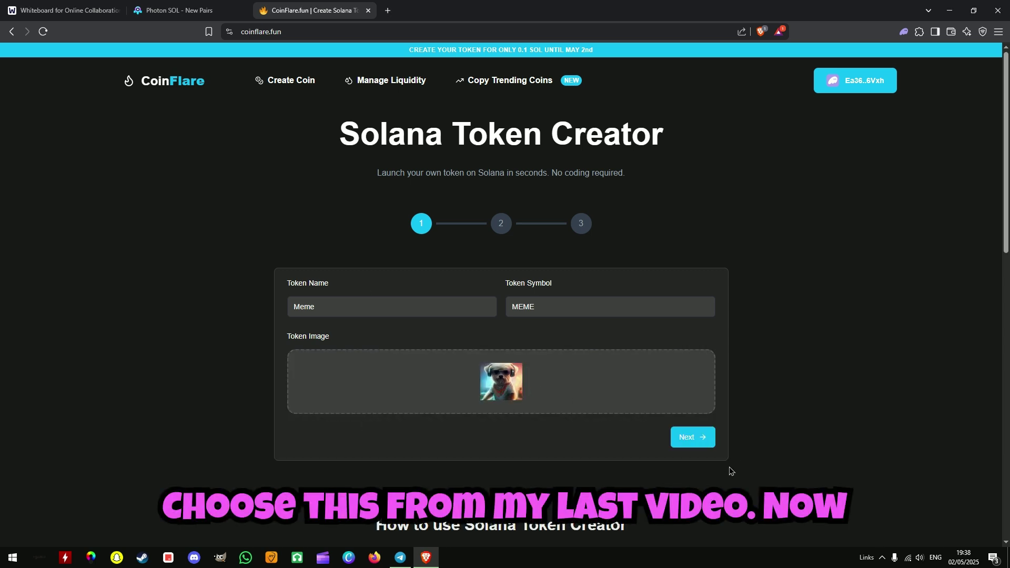
pyautogui.click(692, 445)
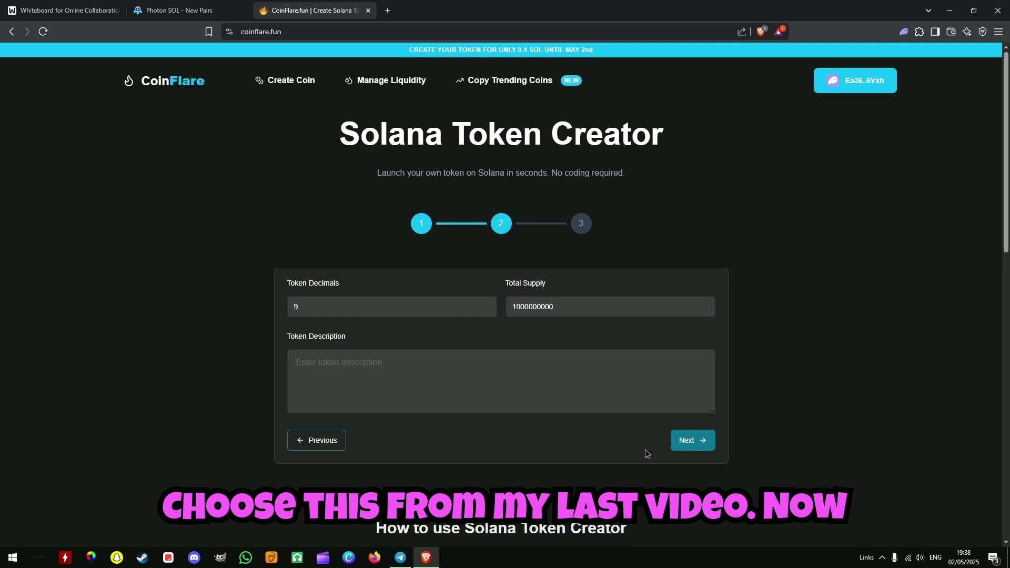
pyautogui.click(313, 309)
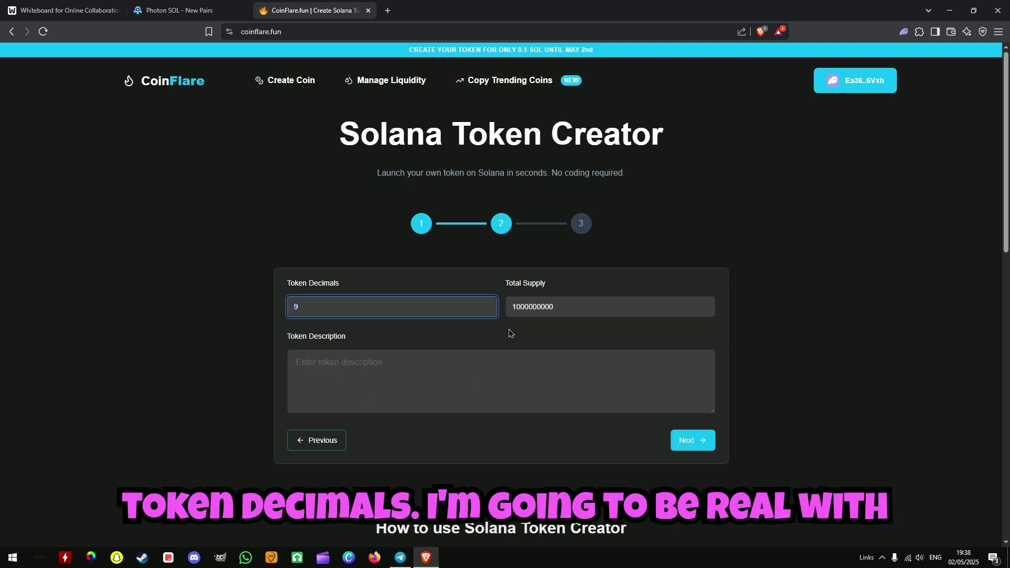
pyautogui.click(358, 280)
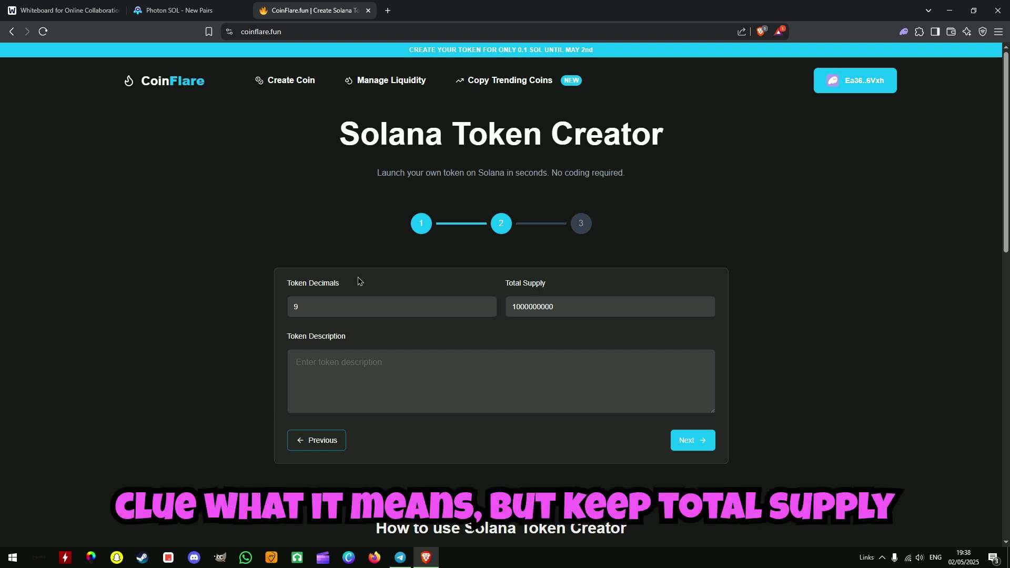
pyautogui.moveTo(566, 312); pyautogui.dragTo(492, 317)
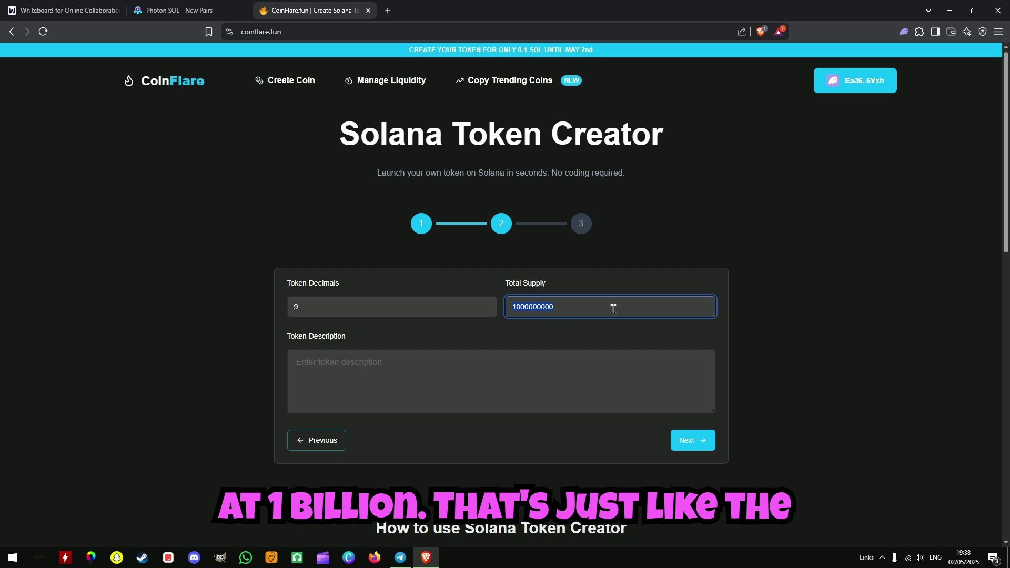
pyautogui.moveTo(335, 304); pyautogui.dragTo(263, 305)
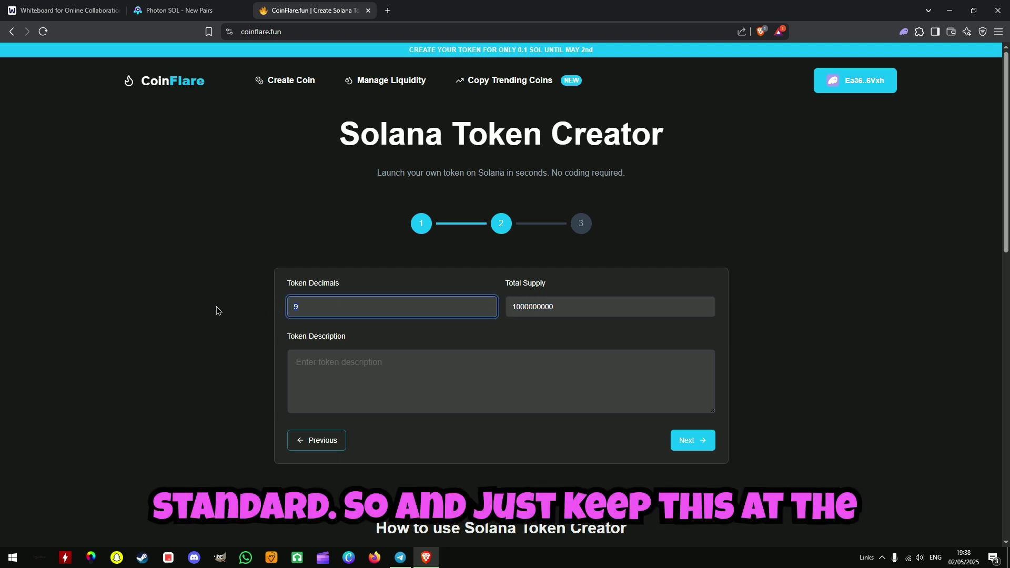
pyautogui.click(386, 274)
# - Enter the throwaway token description 'adrhtamtmsfdsfgghf'
pyautogui.scroll(-2, 387, 274)
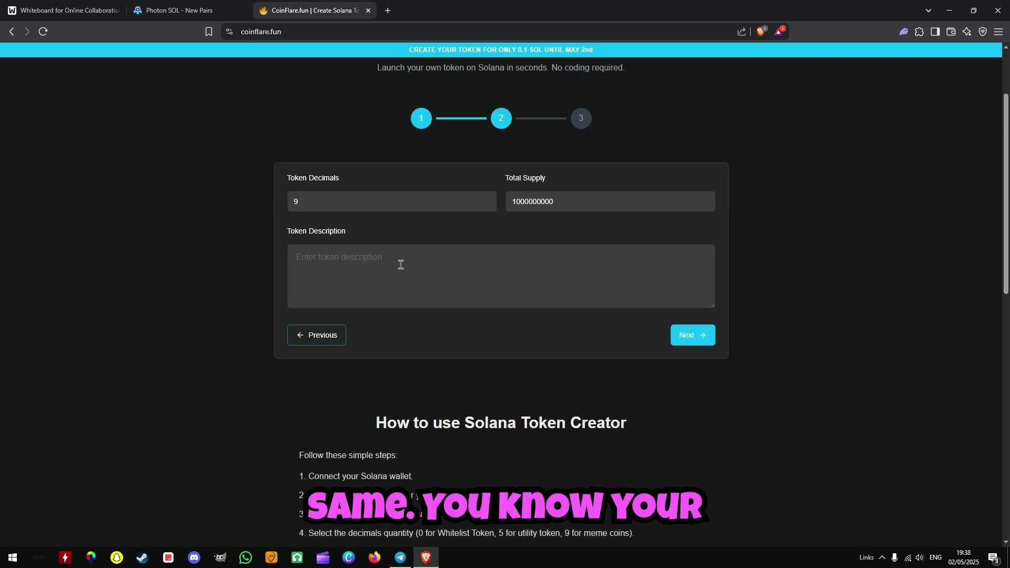
pyautogui.click(402, 266)
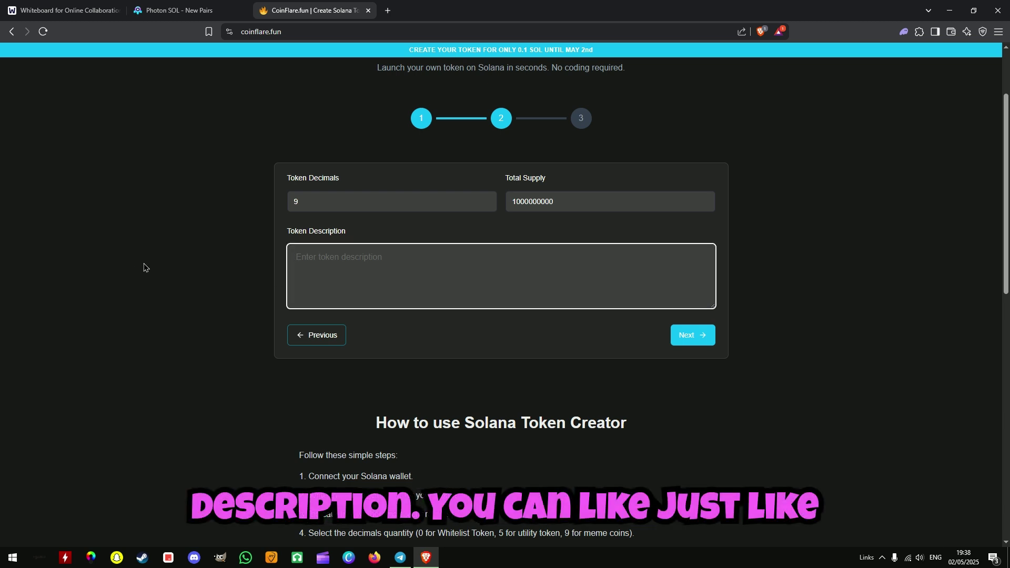
pyautogui.write('adrhtamtmsfdsfgghf')
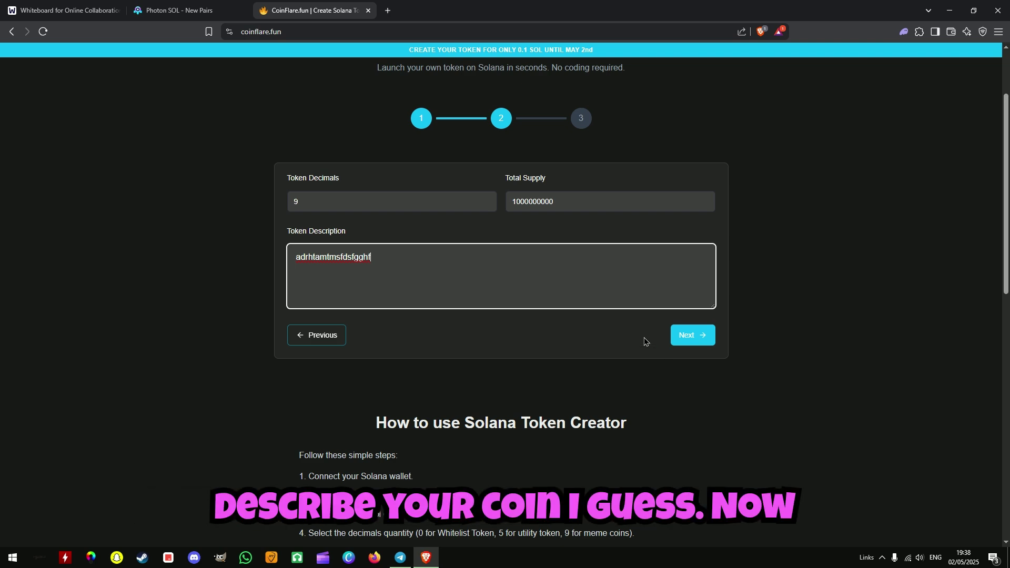
pyautogui.click(662, 337)
# - Advance to step 3, leaving the social links blank and custom creator information off
pyautogui.click(684, 336)
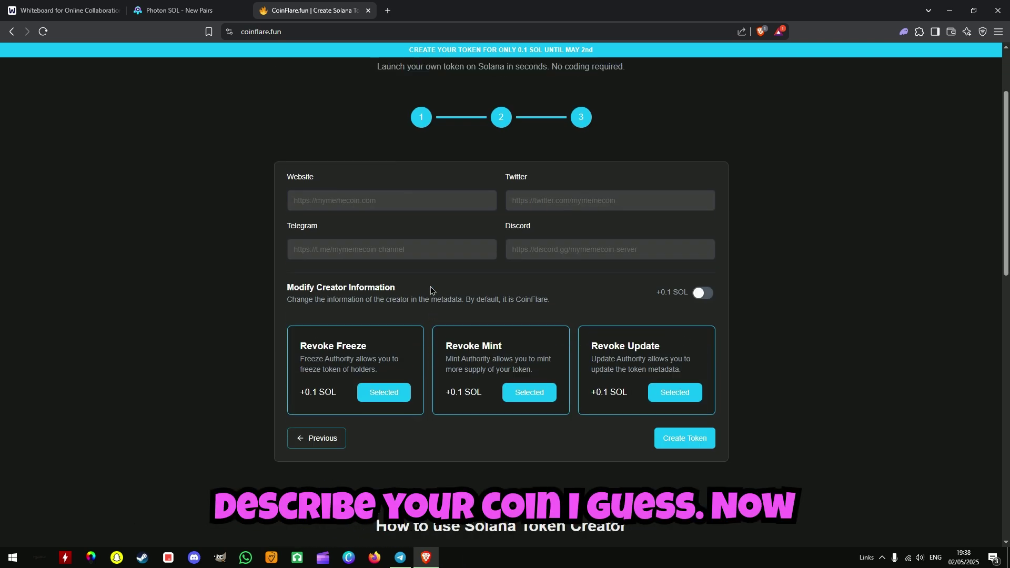
pyautogui.click(297, 207)
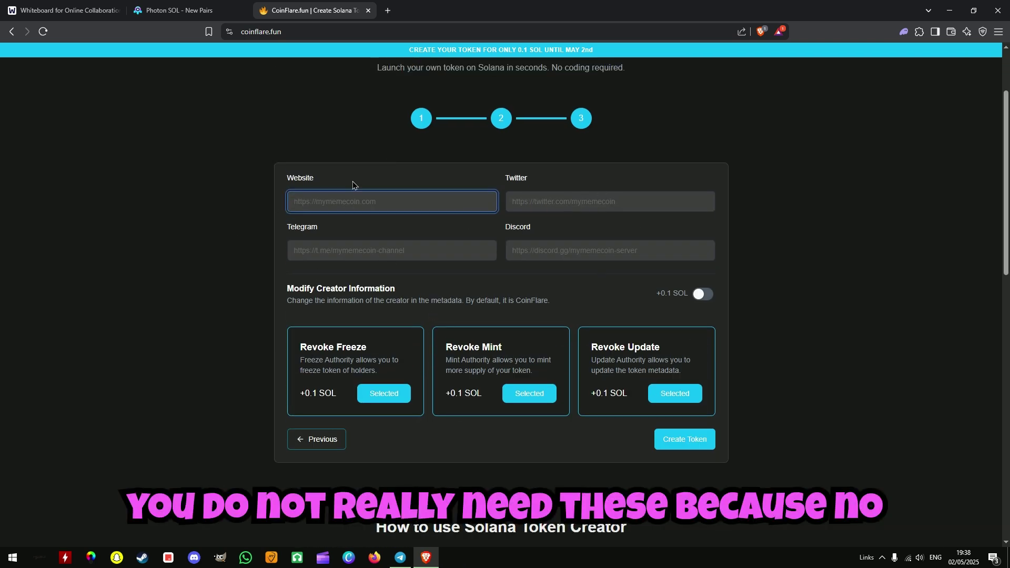
pyautogui.click(695, 296)
pyautogui.click(702, 297)
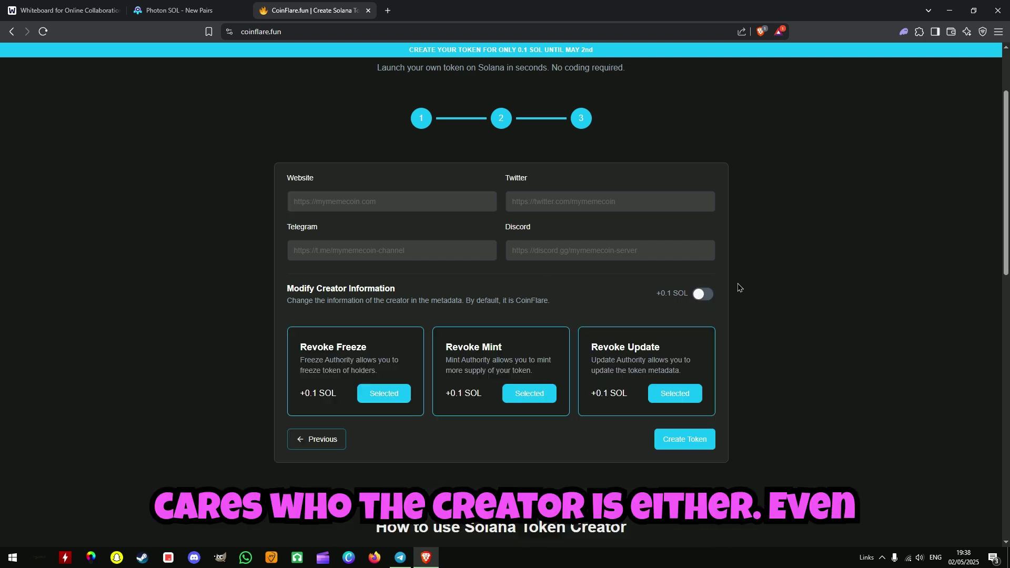
pyautogui.scroll(-3, 736, 277)
pyautogui.scroll(2, 738, 275)
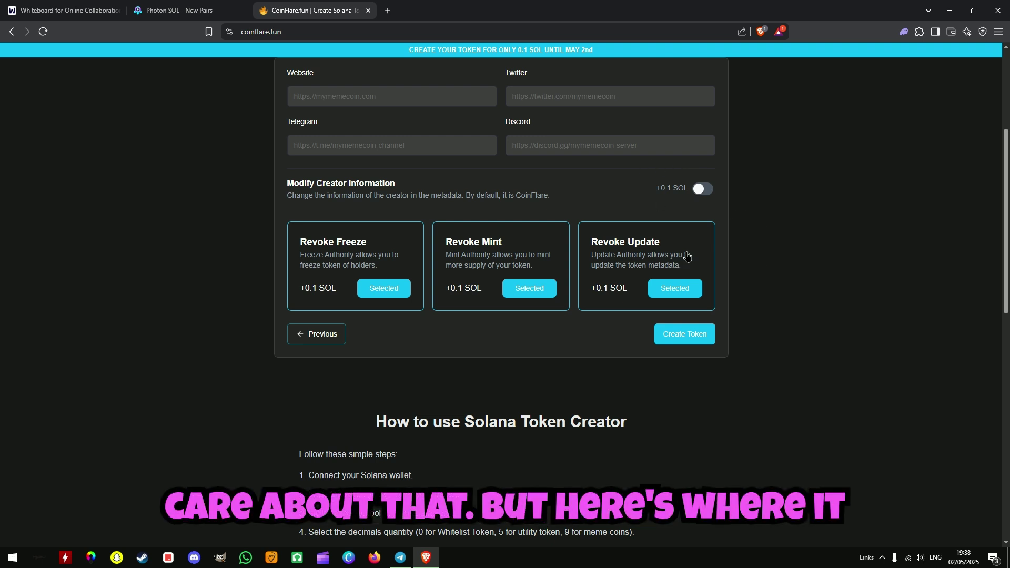
# - Deselect Revoke Freeze, Mint and Update, reselect all three, then deselect them again
pyautogui.click(384, 289)
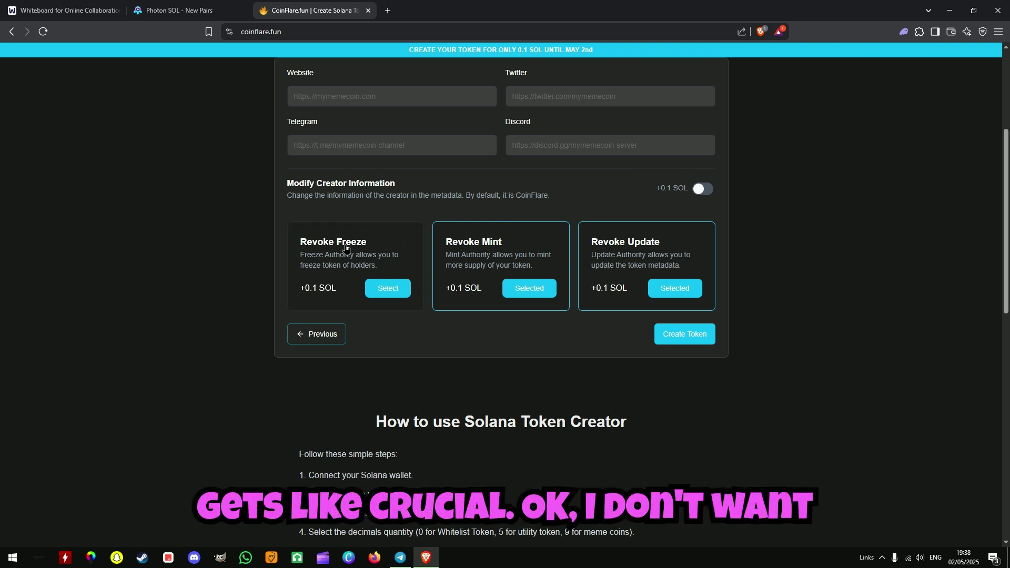
pyautogui.click(542, 243)
pyautogui.click(679, 240)
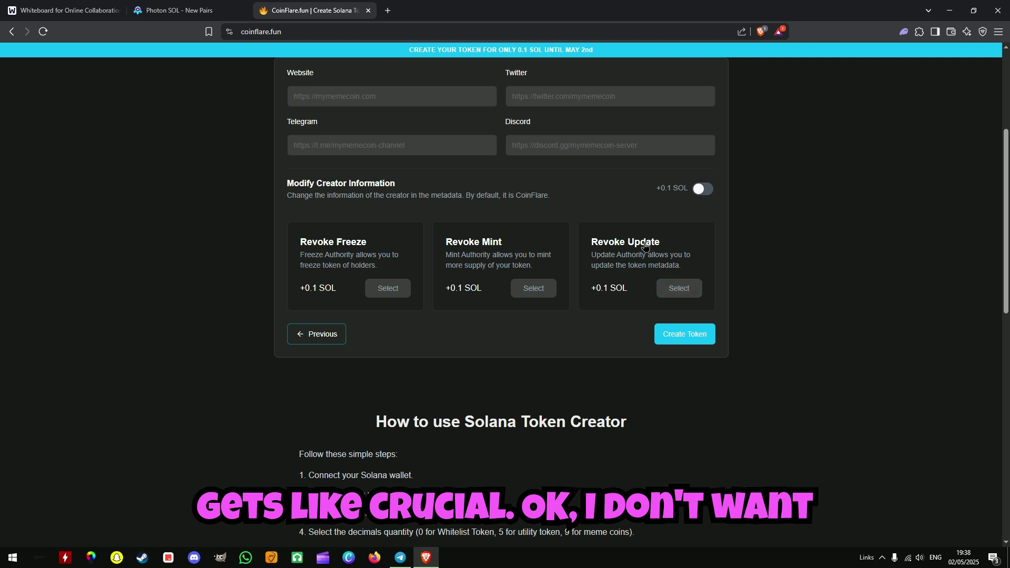
pyautogui.click(396, 256)
pyautogui.click(526, 279)
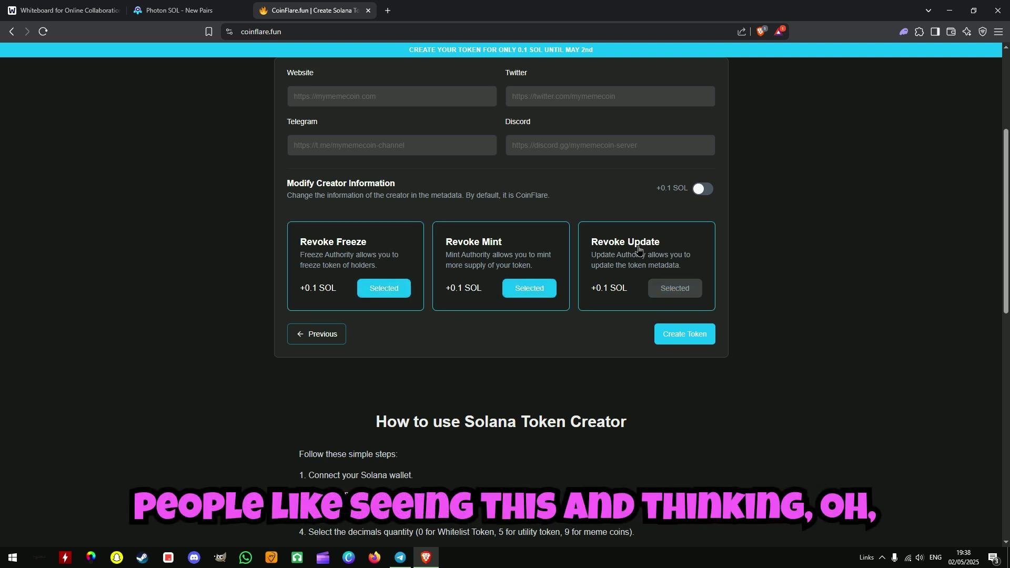
pyautogui.click(634, 295)
pyautogui.click(396, 247)
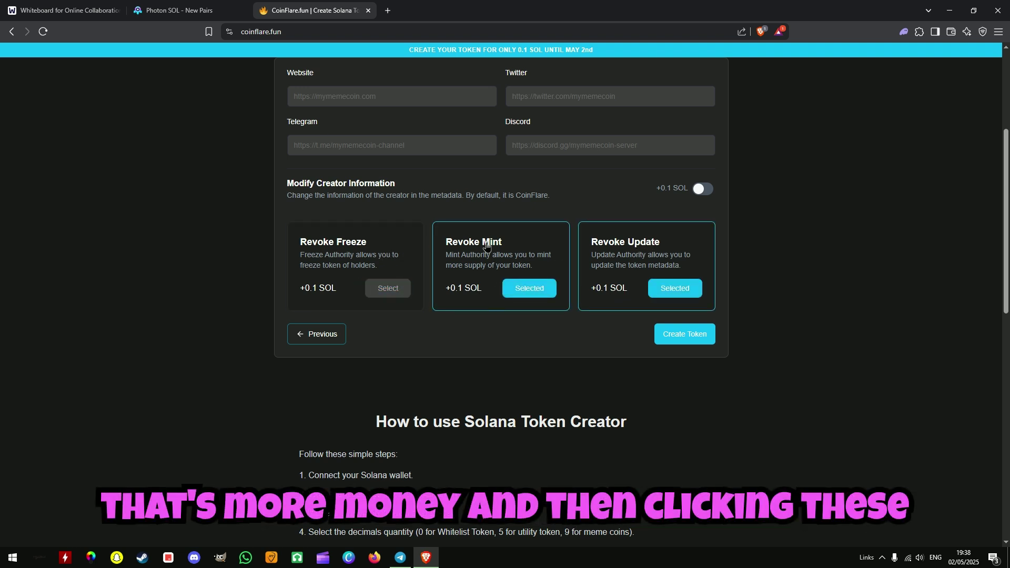
pyautogui.click(463, 234)
pyautogui.click(626, 244)
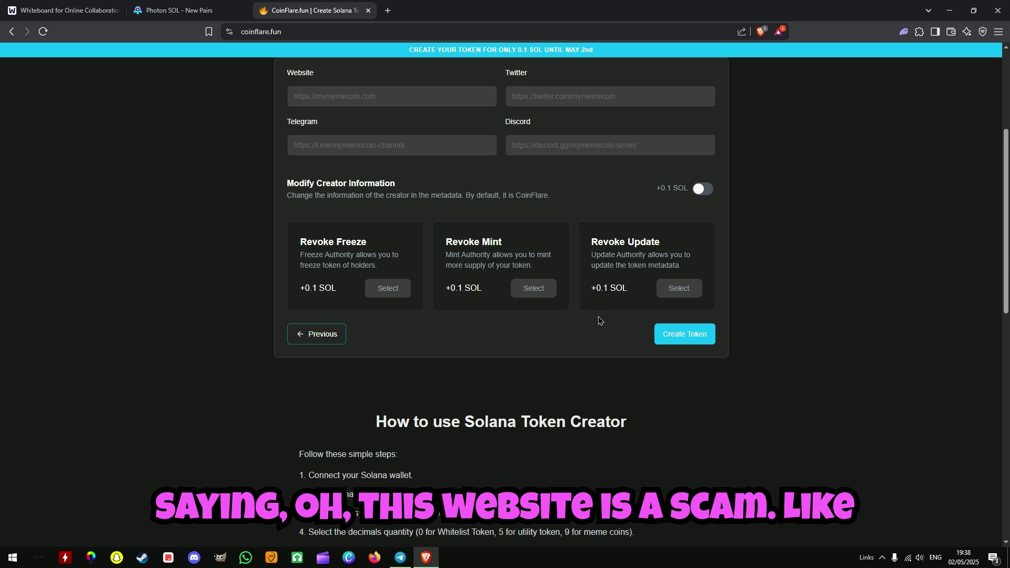
# - Turn all three revokes on once more, then finally leave Freeze, Mint and Update unselected
pyautogui.scroll(4, 490, 327)
pyautogui.scroll(-7, 501, 381)
pyautogui.scroll(7, 391, 252)
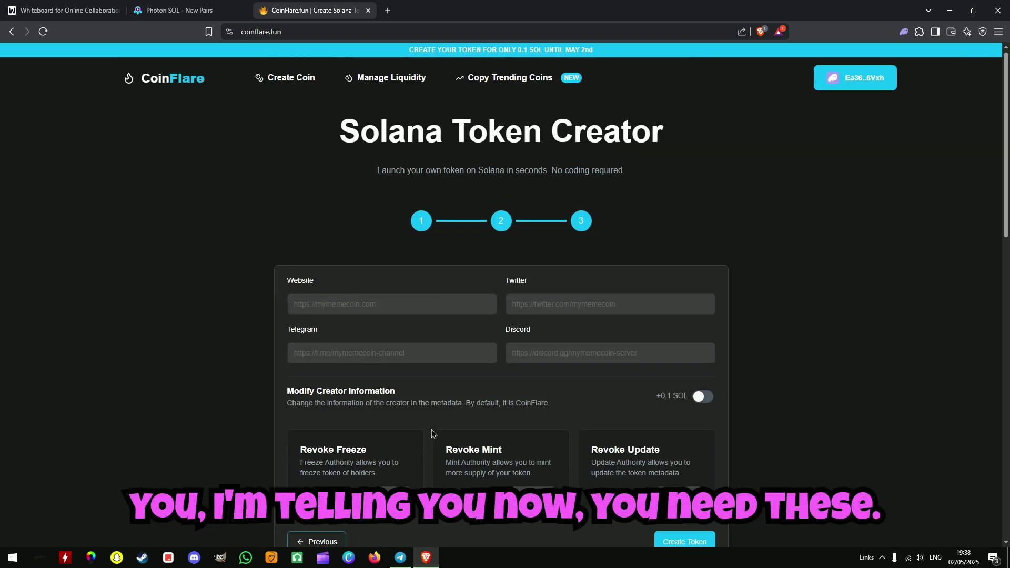
pyautogui.scroll(-4, 431, 430)
pyautogui.click(393, 263)
pyautogui.click(545, 259)
pyautogui.click(651, 261)
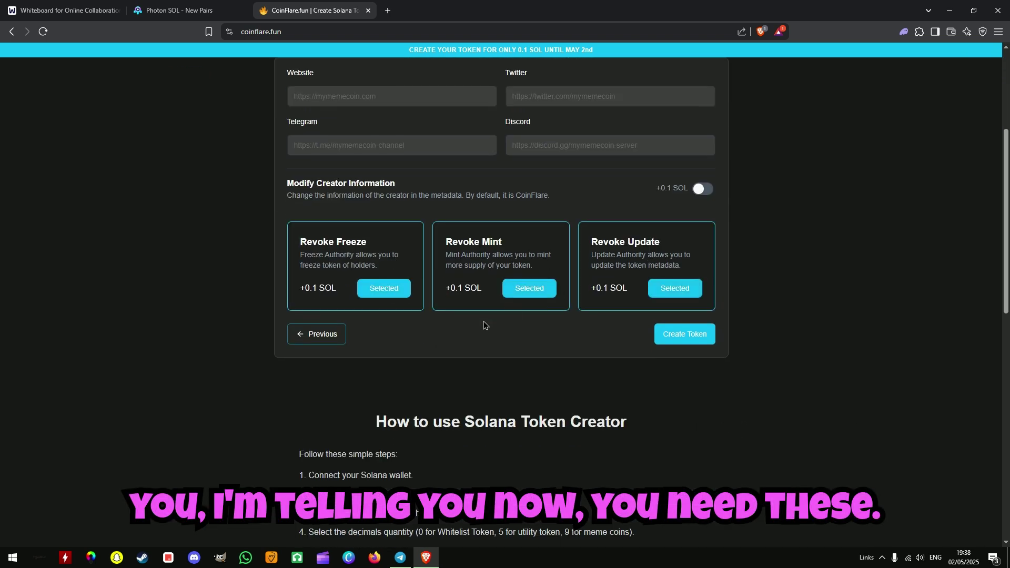
pyautogui.click(322, 261)
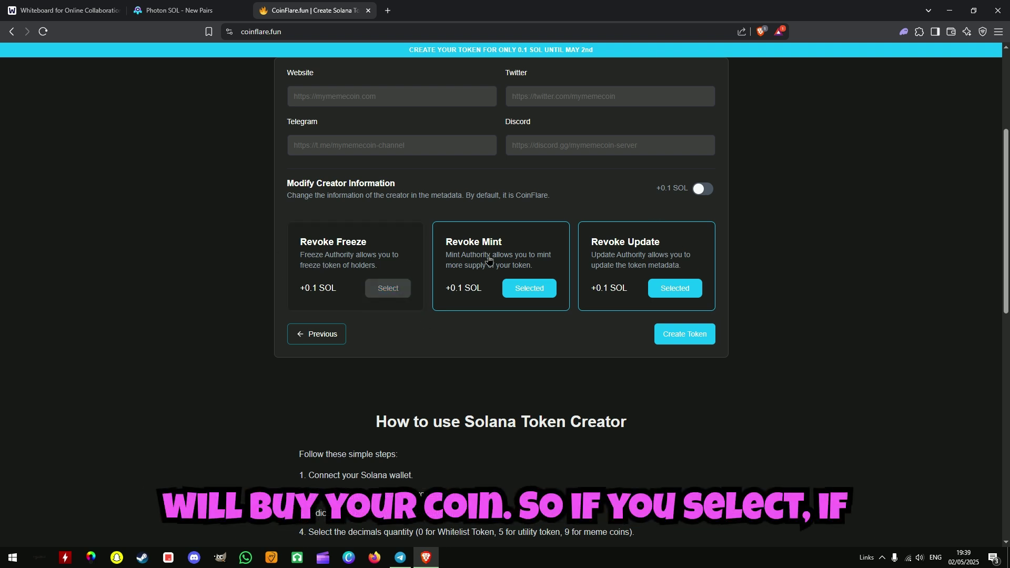
pyautogui.click(508, 261)
pyautogui.click(639, 257)
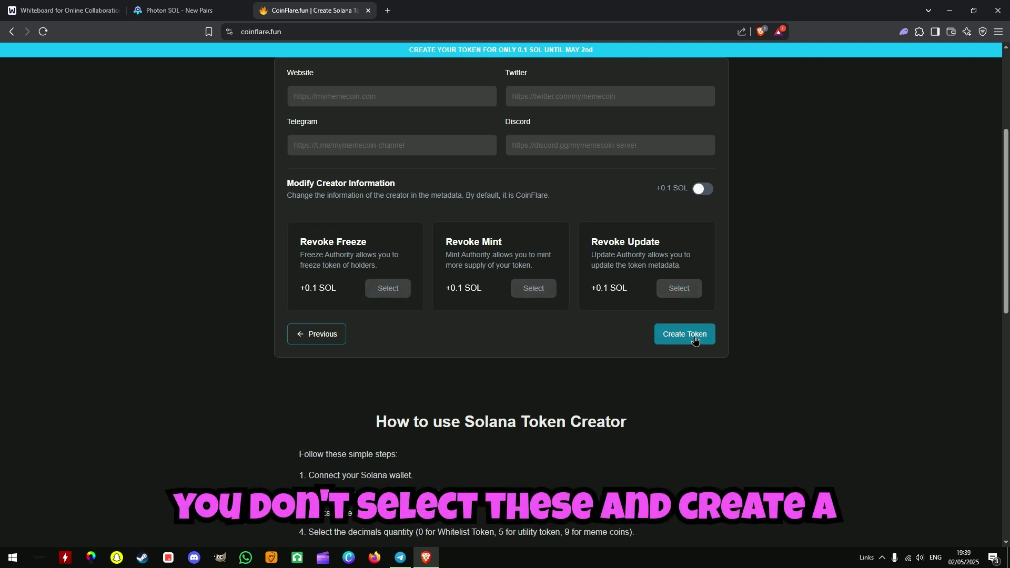
pyautogui.scroll(2, 424, 331)
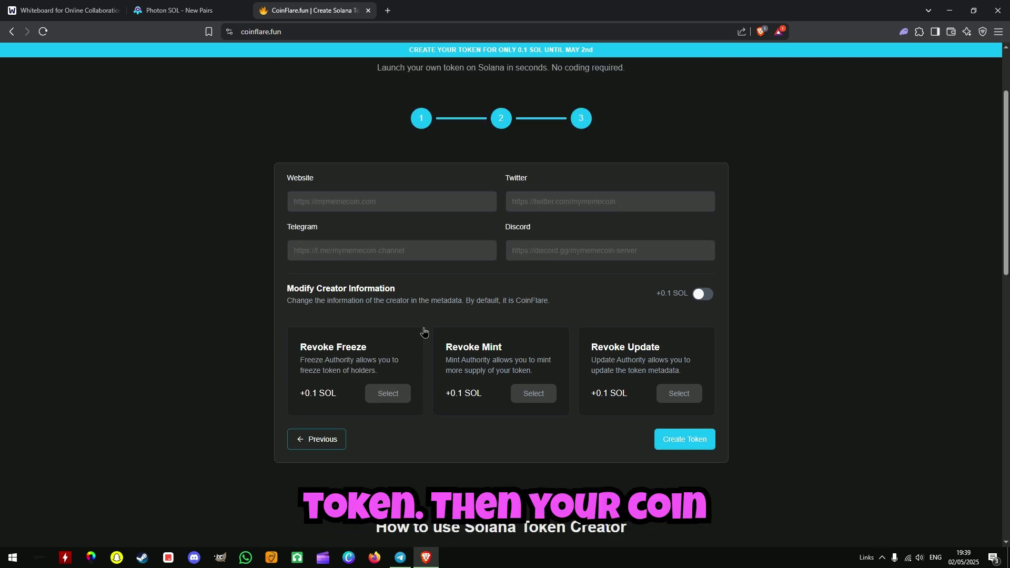
# - View the $FJs token page from Photon SOL's New Pairs list, then return to CoinFlare
pyautogui.click(151, 7)
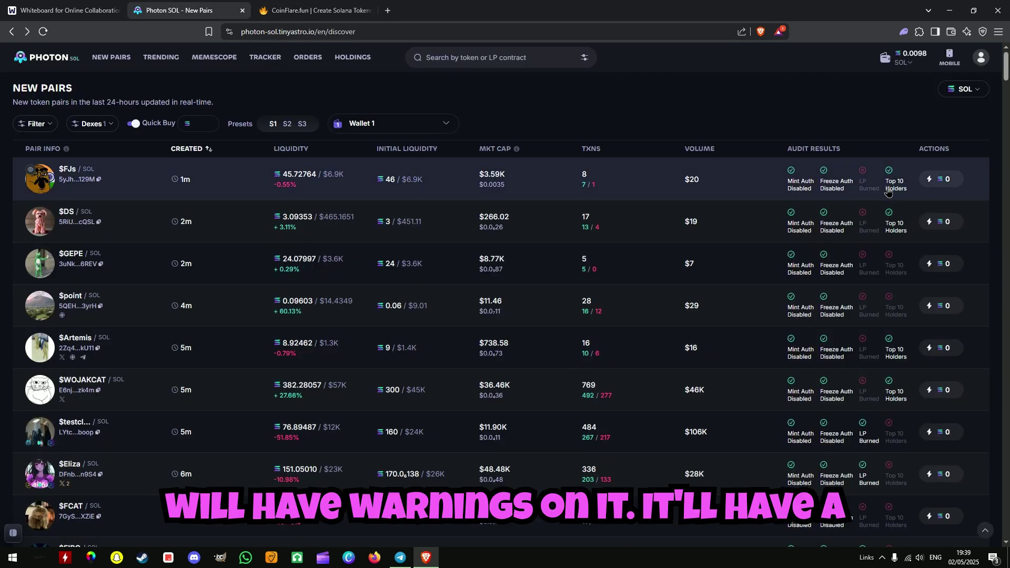
pyautogui.click(872, 155)
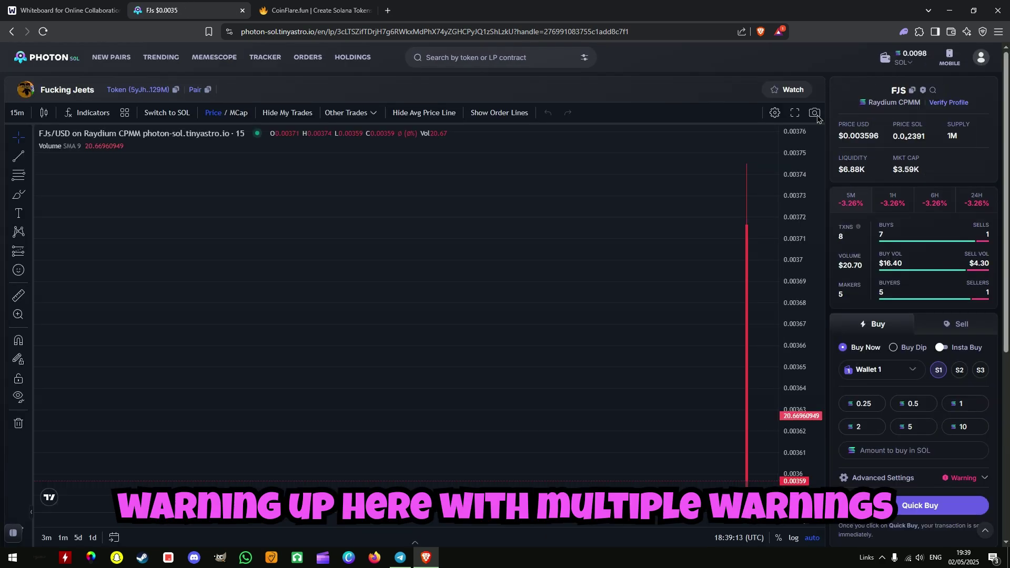
pyautogui.click(315, 10)
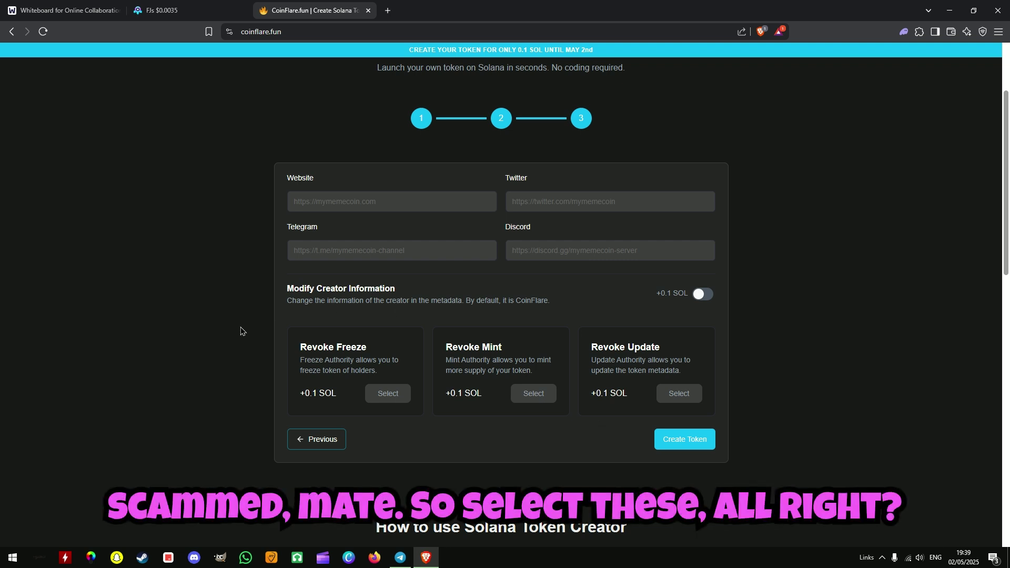
# - Select Revoke Freeze, Revoke Mint and Revoke Update at +0.1 SOL each, then review the page
pyautogui.click(349, 345)
pyautogui.click(451, 354)
pyautogui.click(612, 353)
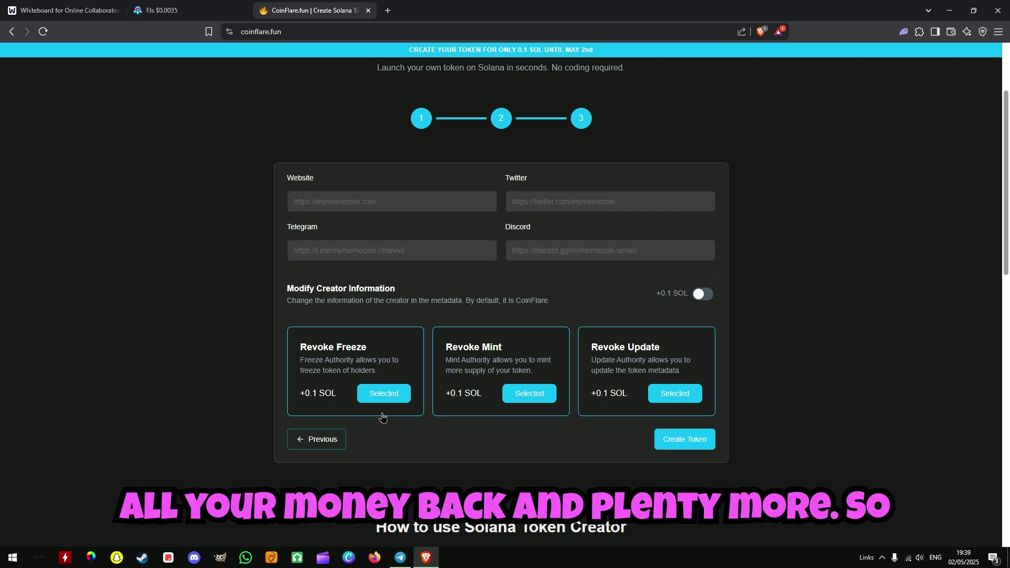
pyautogui.scroll(-4, 383, 417)
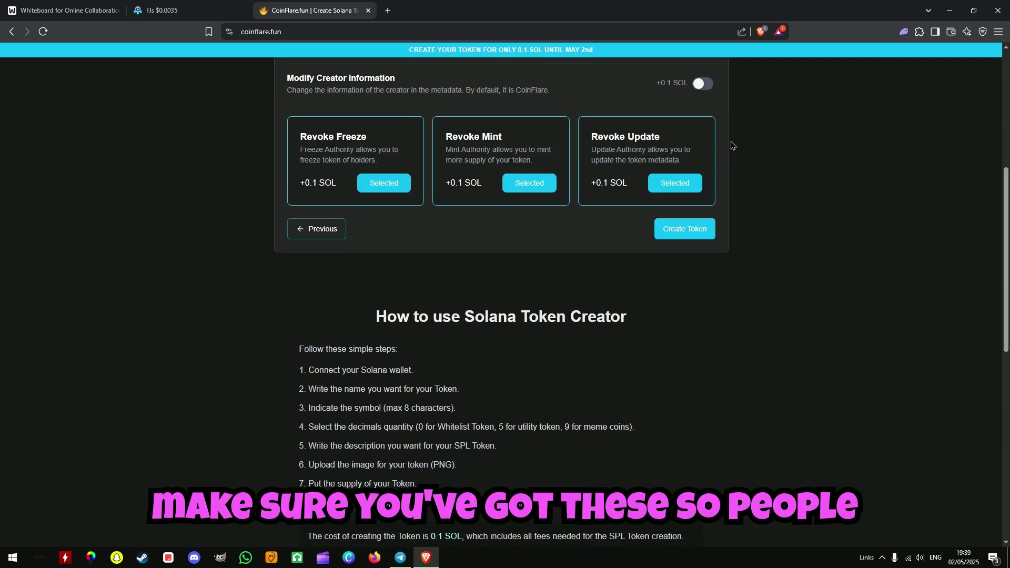
pyautogui.scroll(4, 736, 152)
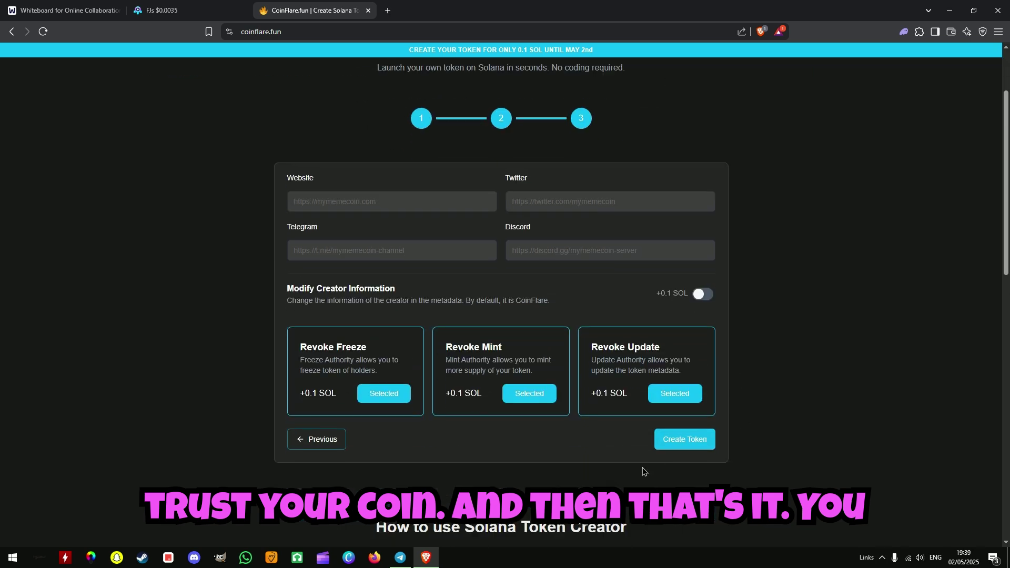
pyautogui.scroll(2, 494, 405)
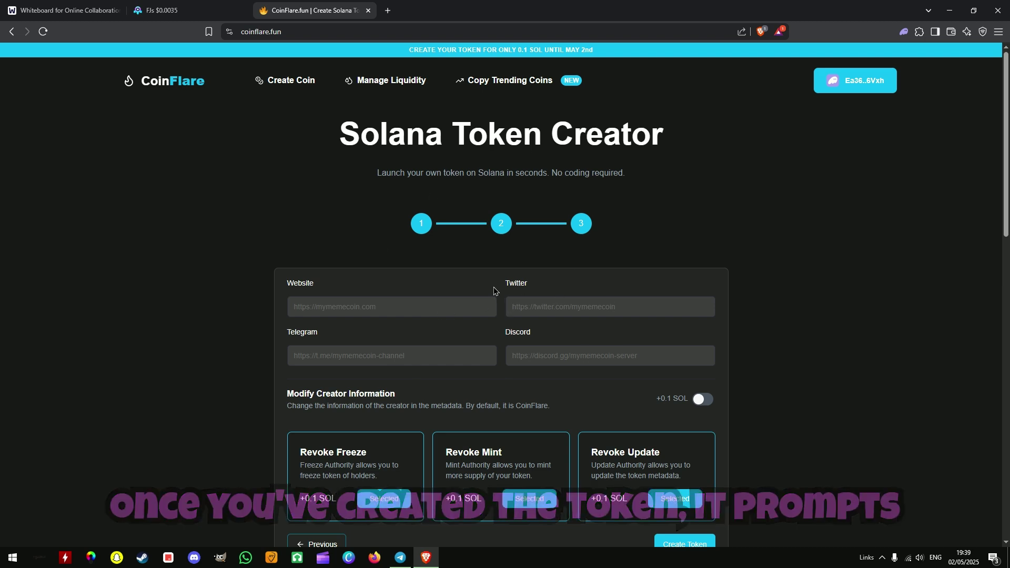
# - Open CoinFlare's Create Raydium Liquidity Pool page, then browse Photon's New Pairs to the FISHCAT token
pyautogui.click(389, 80)
pyautogui.click(160, 10)
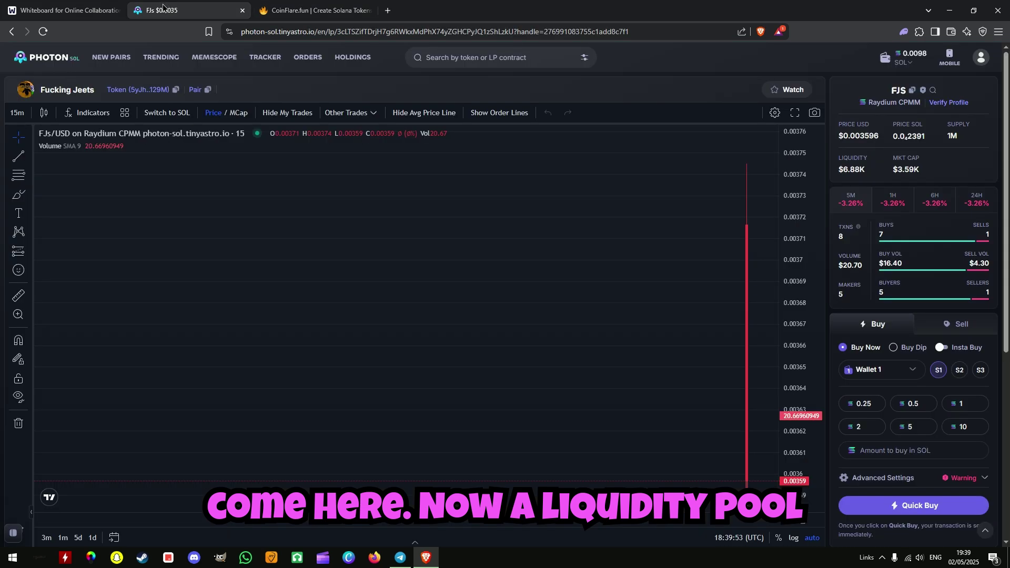
pyautogui.click(11, 31)
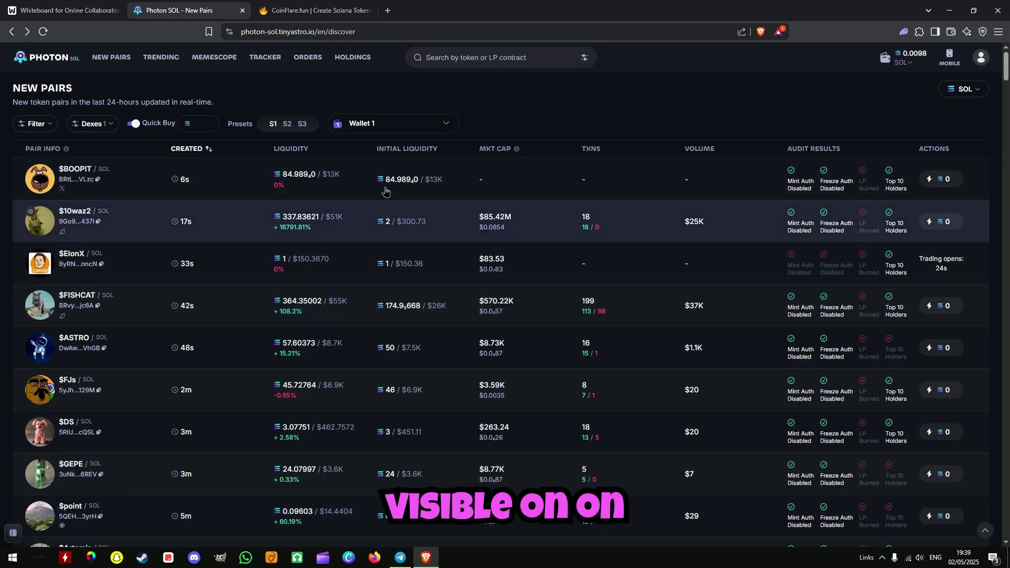
pyautogui.click(92, 123)
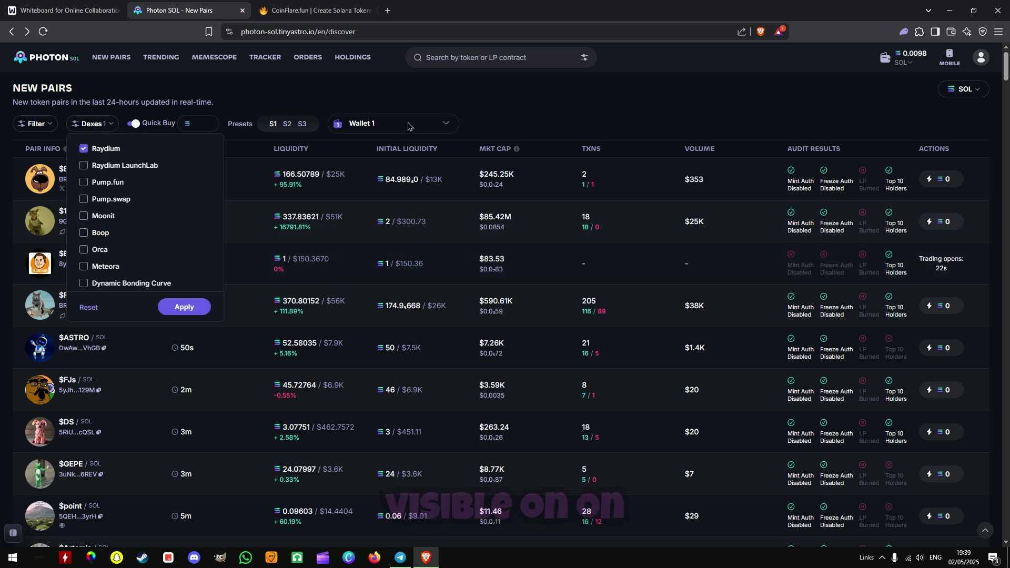
pyautogui.click(482, 126)
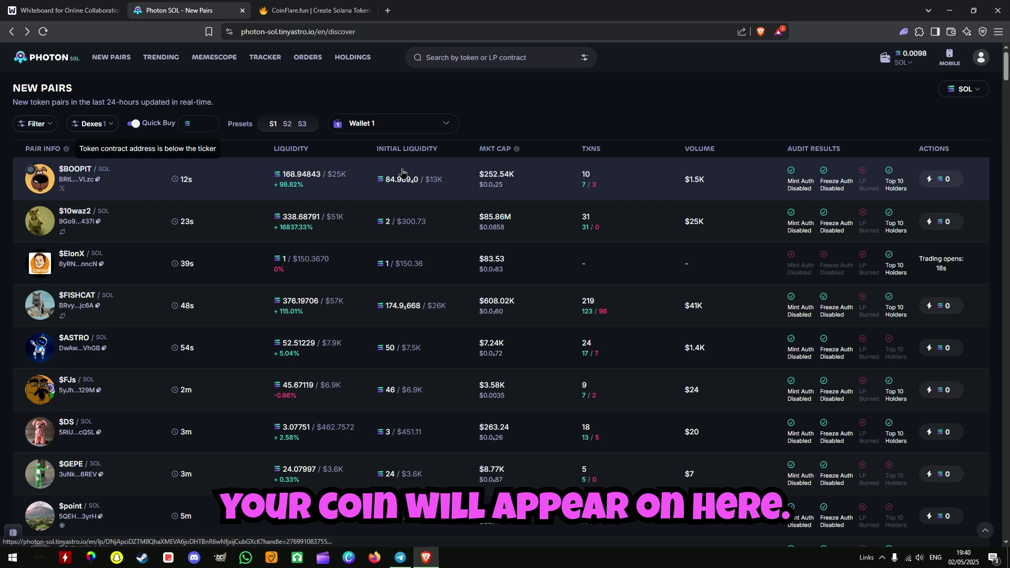
pyautogui.click(482, 309)
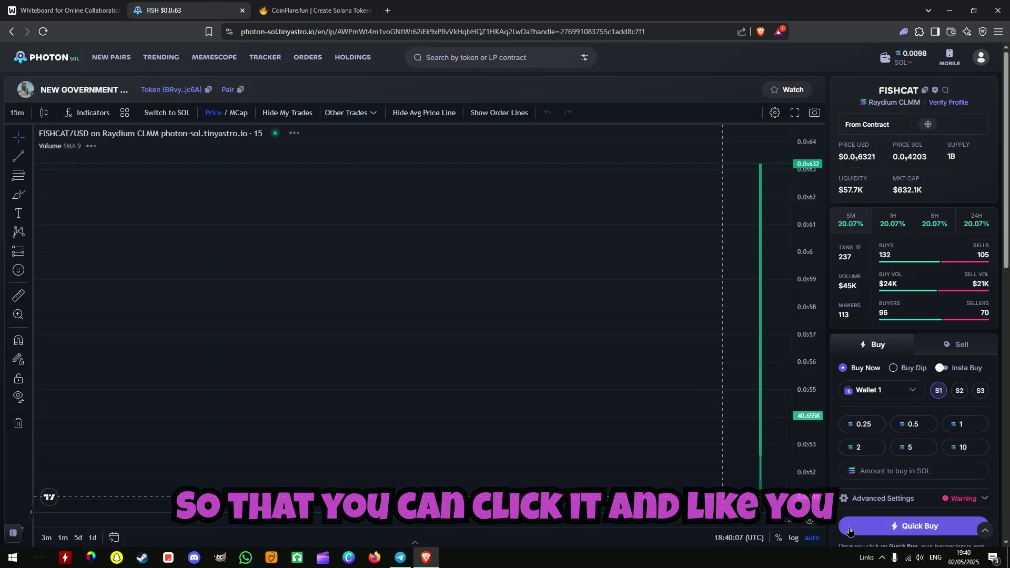
# - Back on the liquidity pool page, open and close the pool's token list
pyautogui.click(289, 4)
pyautogui.click(397, 234)
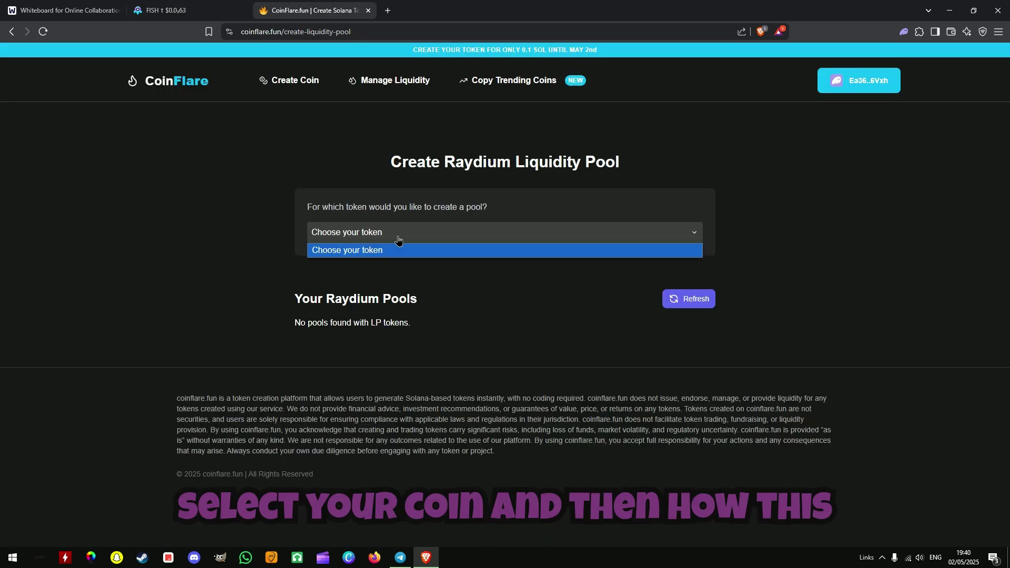
pyautogui.click(429, 266)
# - On an empty area of the whiteboard, draw a rounded box and write 90% at its right
pyautogui.hotkey('ctrl', '1')
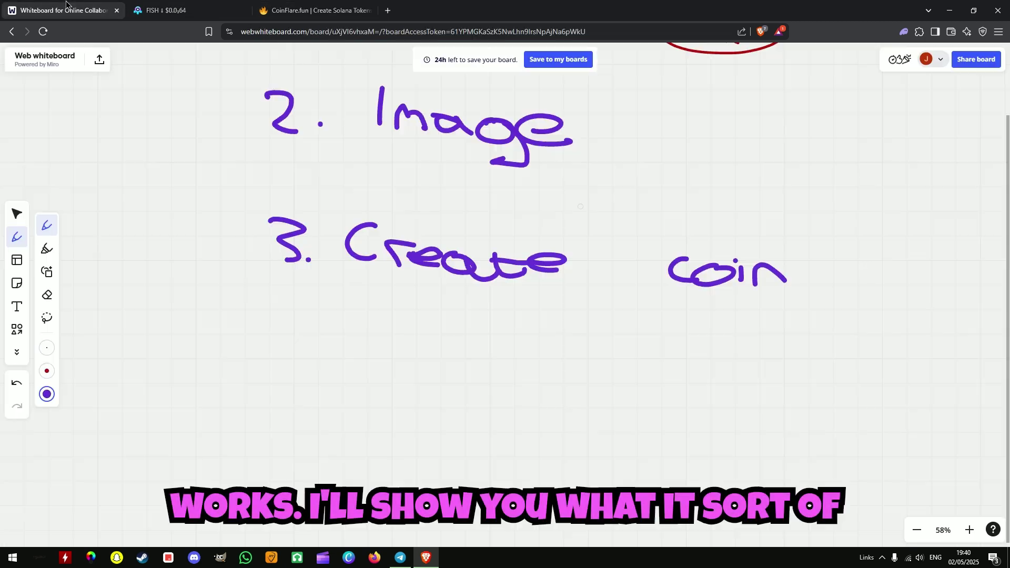
pyautogui.moveTo(553, 379); pyautogui.dragTo(567, 142)
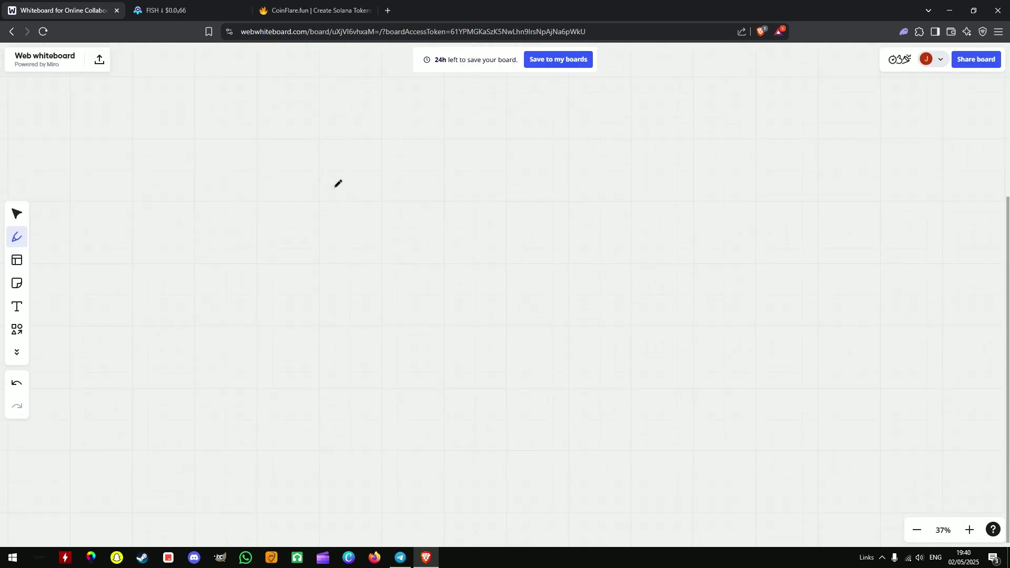
pyautogui.moveTo(476, 161)
pyautogui.mouseDown()
pyautogui.moveTo(391, 159)
pyautogui.moveTo(248, 235)
pyautogui.moveTo(593, 257)
pyautogui.moveTo(784, 176)
pyautogui.moveTo(441, 155)
pyautogui.mouseUp()
pyautogui.moveTo(706, 192); pyautogui.dragTo(708, 234)
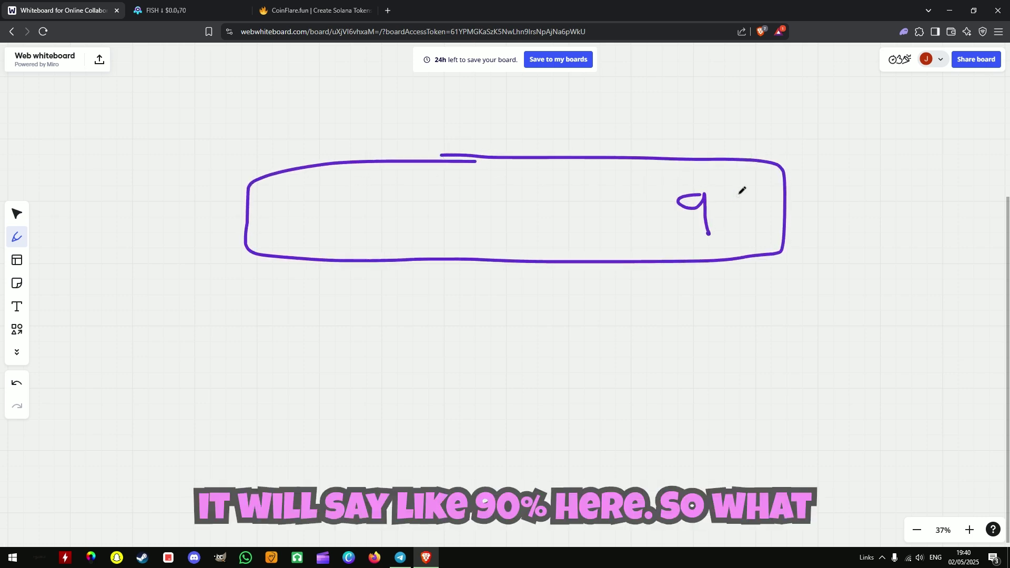
pyautogui.moveTo(740, 193)
pyautogui.mouseDown()
pyautogui.moveTo(751, 205)
pyautogui.moveTo(725, 195)
pyautogui.mouseUp()
pyautogui.moveTo(758, 197); pyautogui.dragTo(751, 240)
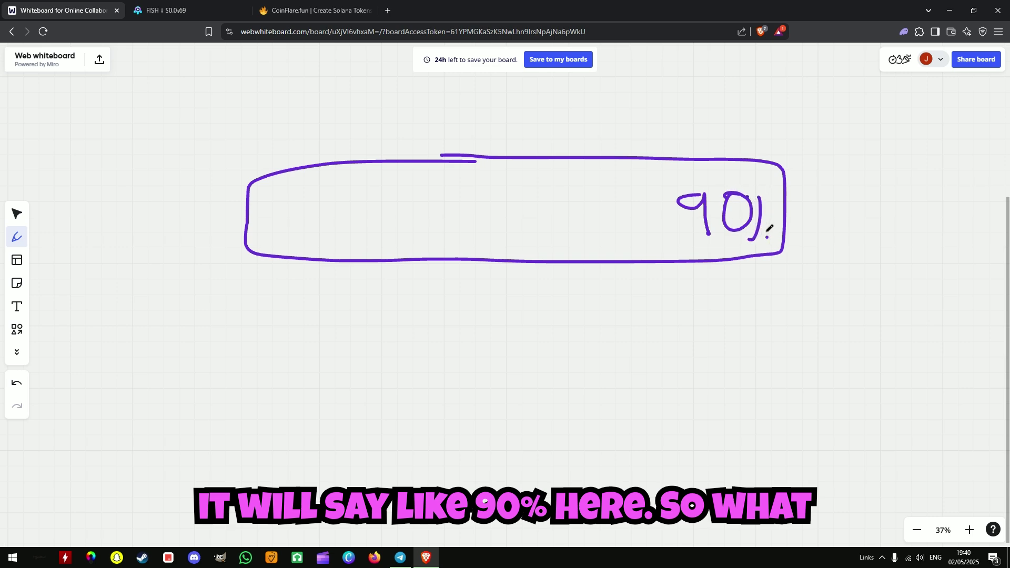
pyautogui.moveTo(774, 235); pyautogui.dragTo(763, 236)
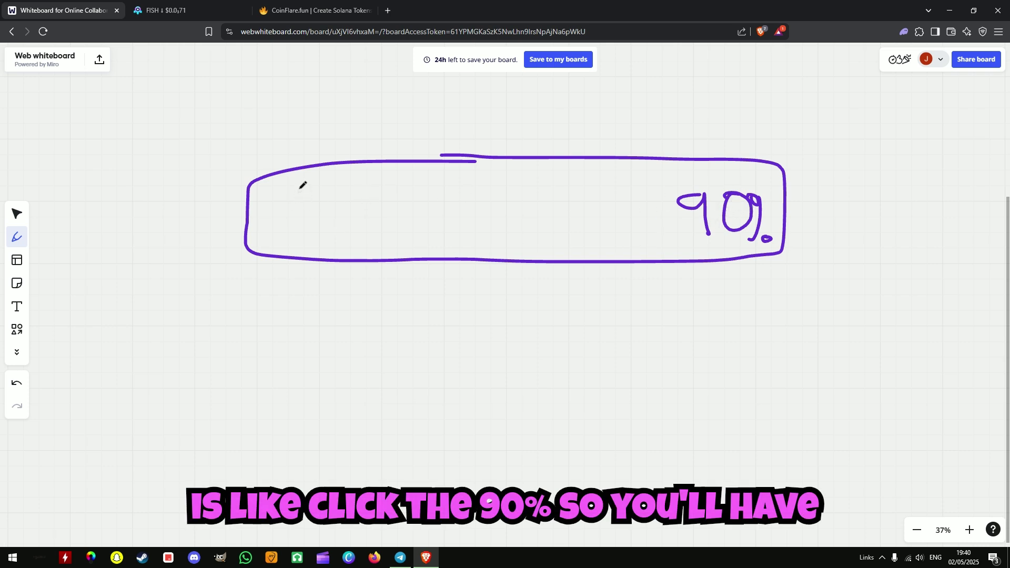
# - Handwrite the supply 960,000,000 at the box's left side
pyautogui.moveTo(297, 188); pyautogui.dragTo(304, 229)
pyautogui.moveTo(323, 200)
pyautogui.mouseDown()
pyautogui.moveTo(324, 215)
pyautogui.moveTo(337, 203)
pyautogui.moveTo(479, 227)
pyautogui.mouseUp()
pyautogui.moveTo(483, 231); pyautogui.dragTo(526, 199)
pyautogui.moveTo(562, 205)
pyautogui.mouseDown()
pyautogui.moveTo(550, 224)
pyautogui.moveTo(584, 221)
pyautogui.mouseUp()
pyautogui.moveTo(600, 206)
pyautogui.mouseDown()
pyautogui.moveTo(592, 211)
pyautogui.moveTo(616, 204)
pyautogui.mouseUp()
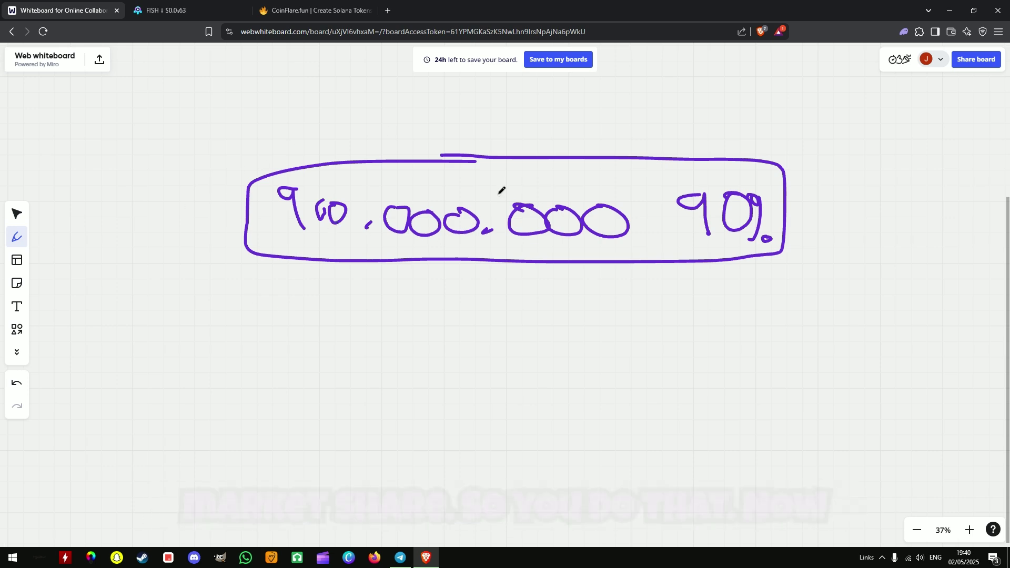
# - Draw a second box below the first and handwrite 0.05–0.3 in it
pyautogui.scroll(-2, 656, 287)
pyautogui.moveTo(626, 365); pyautogui.dragTo(629, 272)
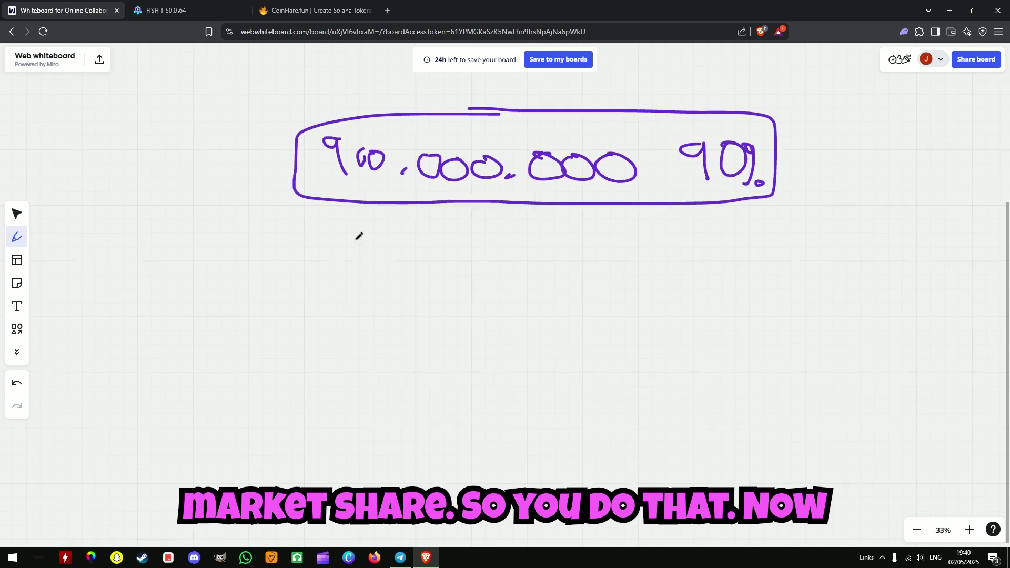
pyautogui.moveTo(771, 239)
pyautogui.mouseDown()
pyautogui.moveTo(379, 229)
pyautogui.moveTo(300, 318)
pyautogui.moveTo(664, 330)
pyautogui.moveTo(794, 253)
pyautogui.moveTo(731, 237)
pyautogui.mouseUp()
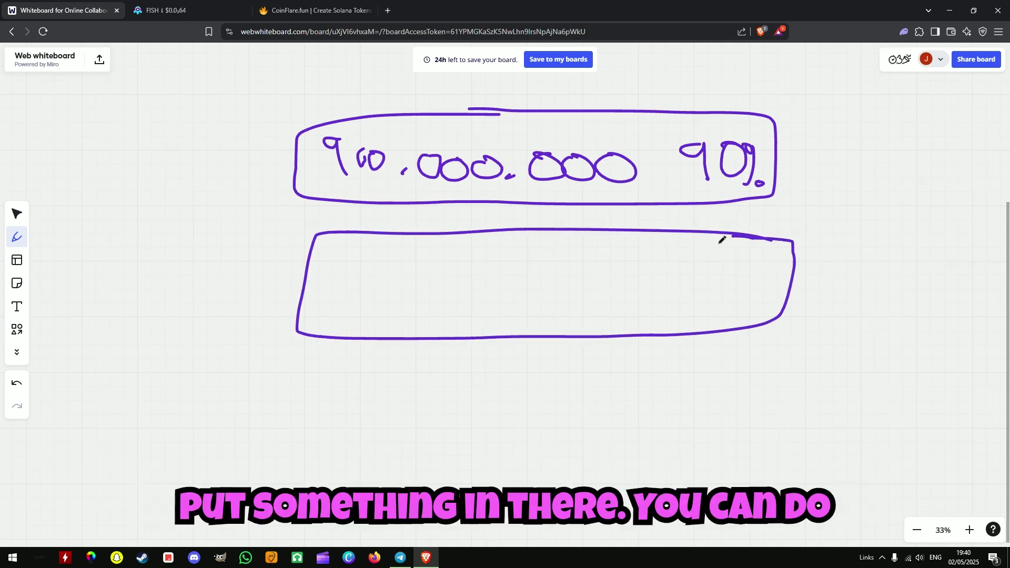
pyautogui.moveTo(345, 261)
pyautogui.mouseDown()
pyautogui.moveTo(363, 304)
pyautogui.moveTo(348, 263)
pyautogui.mouseUp()
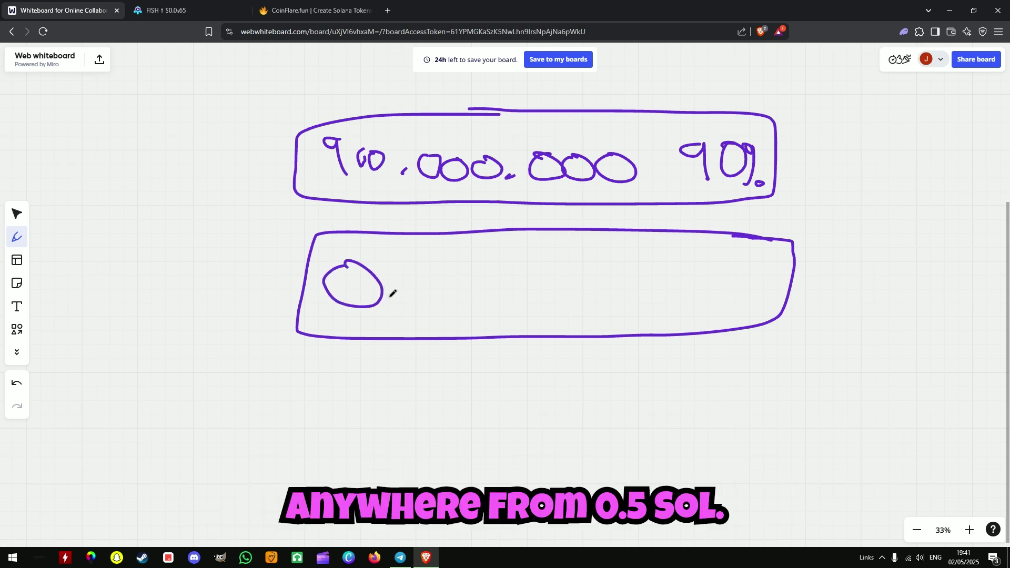
pyautogui.moveTo(426, 267)
pyautogui.mouseDown()
pyautogui.moveTo(392, 263)
pyautogui.moveTo(440, 293)
pyautogui.moveTo(414, 304)
pyautogui.mouseUp()
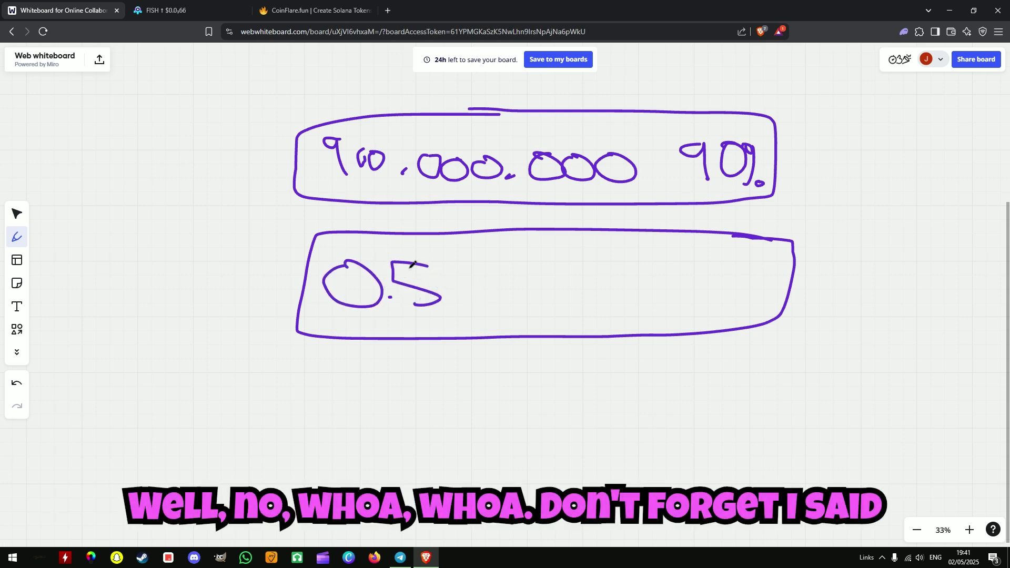
pyautogui.hotkey('ctrl', 'z')
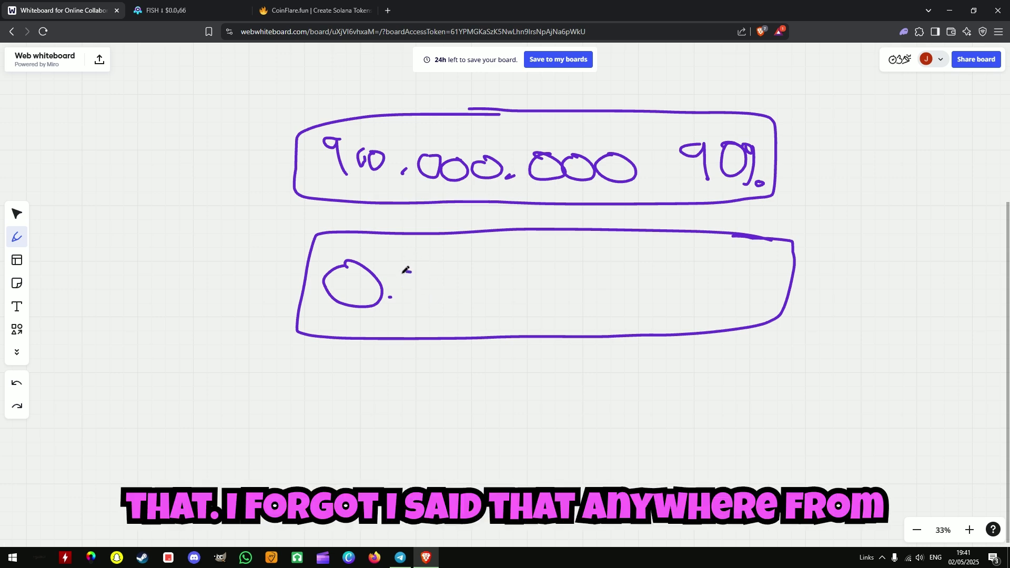
pyautogui.moveTo(406, 269)
pyautogui.mouseDown()
pyautogui.moveTo(448, 267)
pyautogui.moveTo(446, 301)
pyautogui.mouseUp()
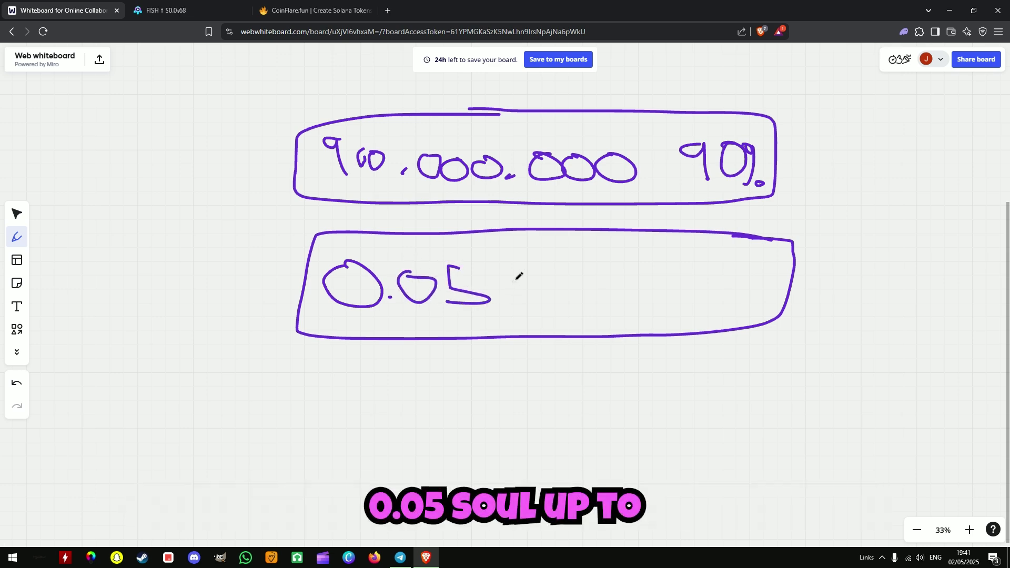
pyautogui.moveTo(518, 279); pyautogui.dragTo(581, 281)
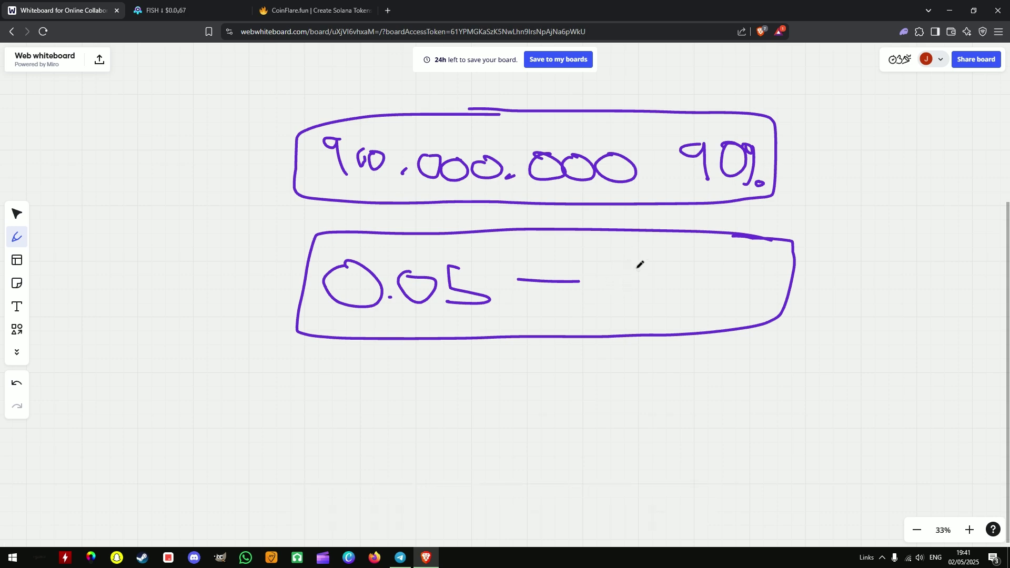
pyautogui.moveTo(637, 267)
pyautogui.mouseDown()
pyautogui.moveTo(739, 297)
pyautogui.moveTo(680, 308)
pyautogui.mouseUp()
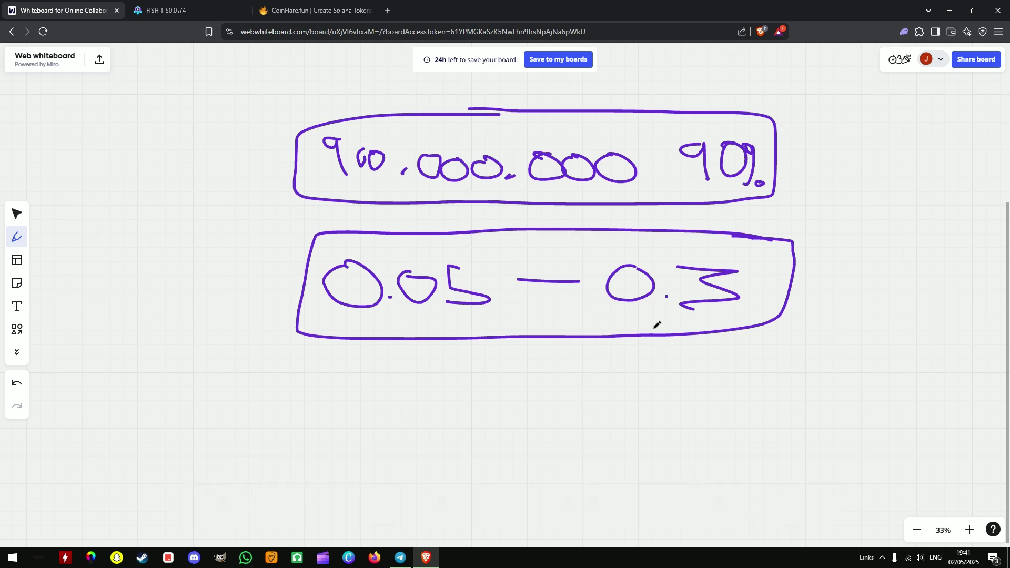
# - Handwrite Create below the range box with a double underline, then switch to the FISH tab
pyautogui.scroll(-1, 499, 310)
pyautogui.scroll(-2, 631, 326)
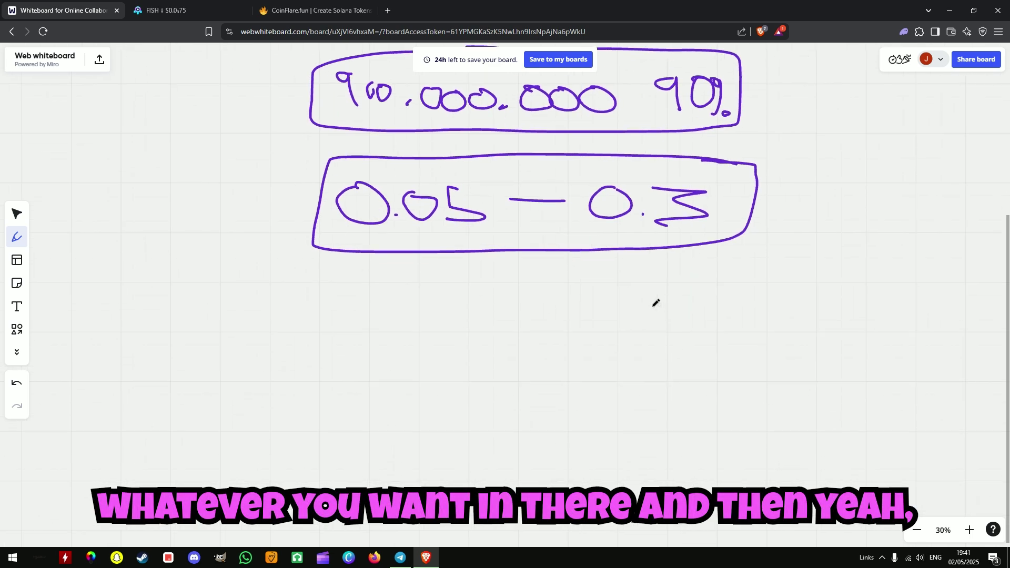
pyautogui.scroll(1, 657, 300)
pyautogui.click(427, 324)
pyautogui.moveTo(399, 285)
pyautogui.mouseDown()
pyautogui.moveTo(405, 318)
pyautogui.moveTo(463, 304)
pyautogui.mouseUp()
pyautogui.moveTo(450, 311); pyautogui.dragTo(486, 322)
pyautogui.moveTo(523, 313)
pyautogui.mouseDown()
pyautogui.moveTo(505, 315)
pyautogui.moveTo(539, 330)
pyautogui.moveTo(594, 317)
pyautogui.mouseUp()
pyautogui.moveTo(585, 321)
pyautogui.mouseDown()
pyautogui.moveTo(642, 314)
pyautogui.moveTo(669, 334)
pyautogui.mouseUp()
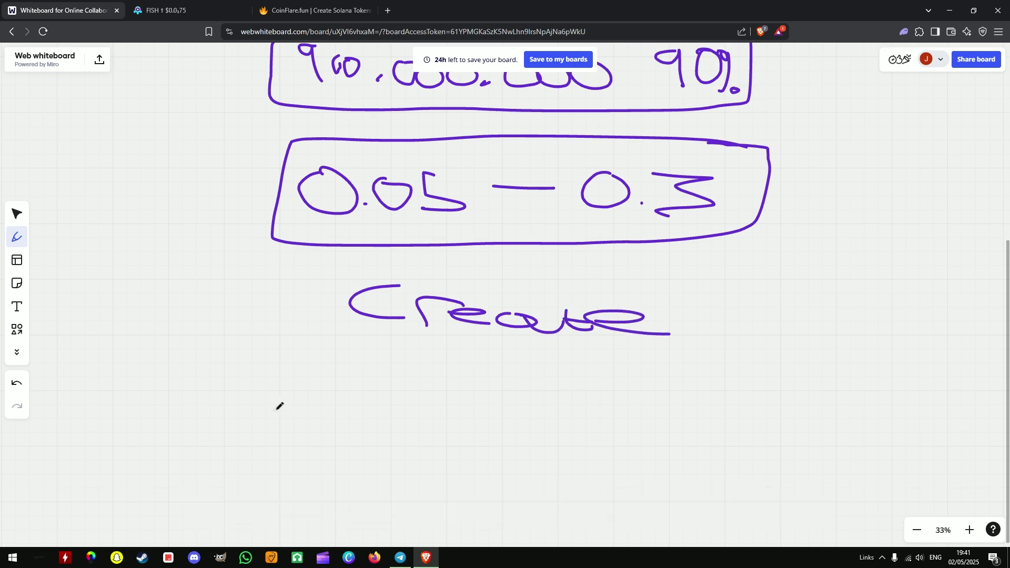
pyautogui.moveTo(339, 335); pyautogui.dragTo(636, 334)
pyautogui.moveTo(352, 354); pyautogui.dragTo(684, 351)
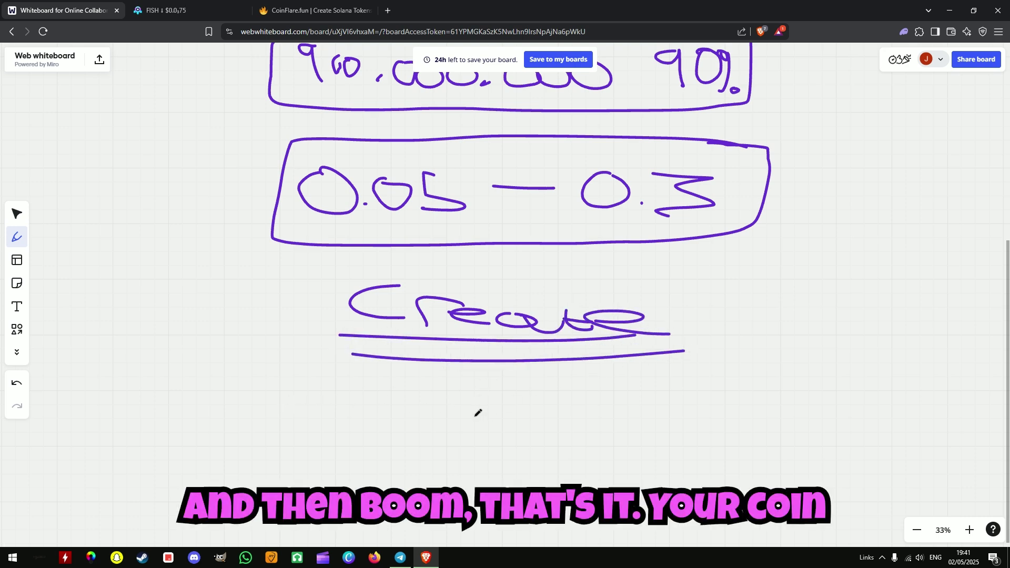
pyautogui.hotkey('ctrl', 'Tab')
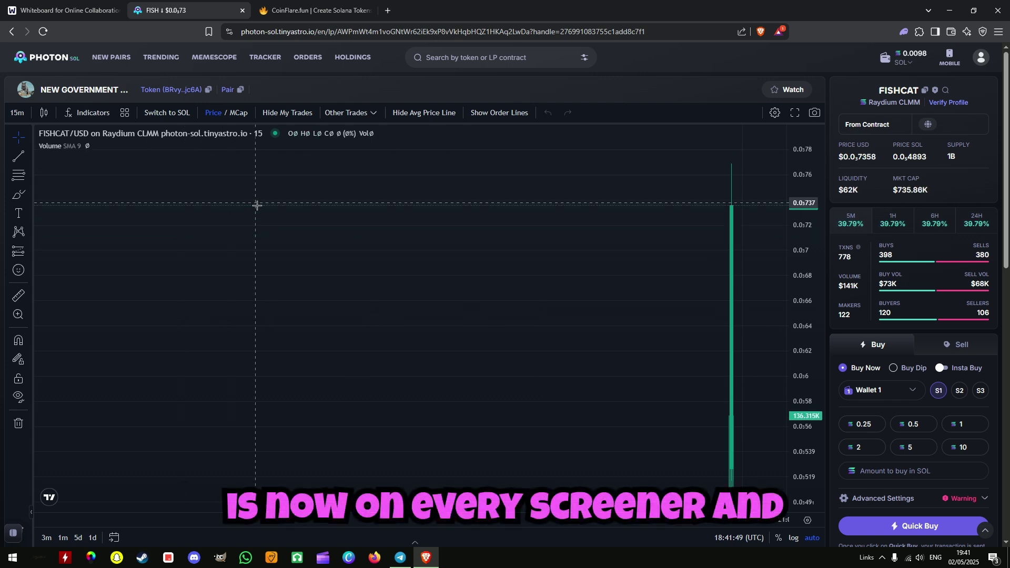
# - Pan the FISHCAT chart back to earlier times, then go to the CoinFlare liquidity pool page
pyautogui.moveTo(525, 315); pyautogui.dragTo(408, 352)
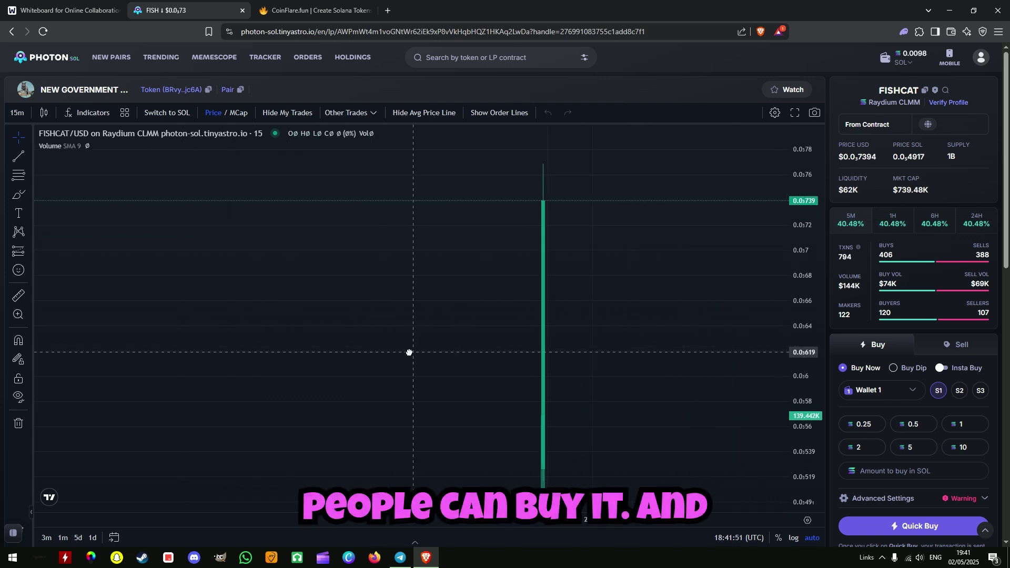
pyautogui.moveTo(610, 340); pyautogui.dragTo(493, 312)
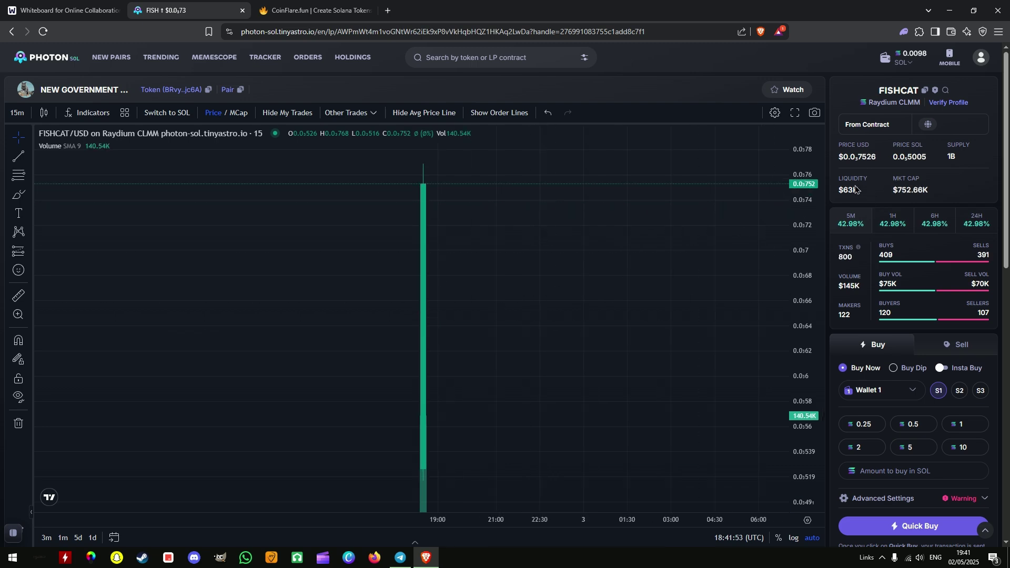
pyautogui.click(315, 3)
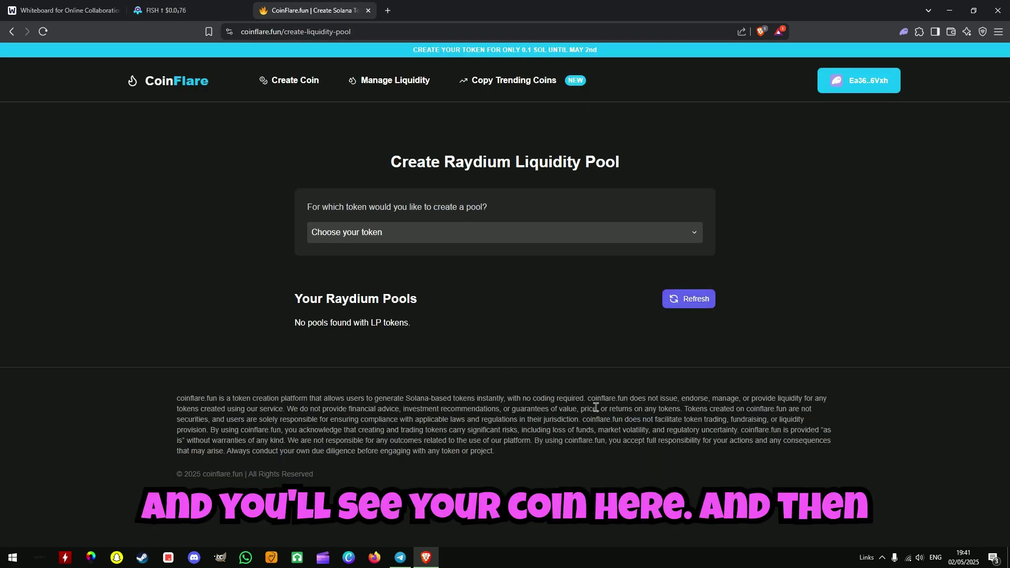
# - Back on the board, handwrite 'remove' beneath the underlined Create, then bring up the FISHCAT chart
pyautogui.click(153, 7)
pyautogui.click(63, 10)
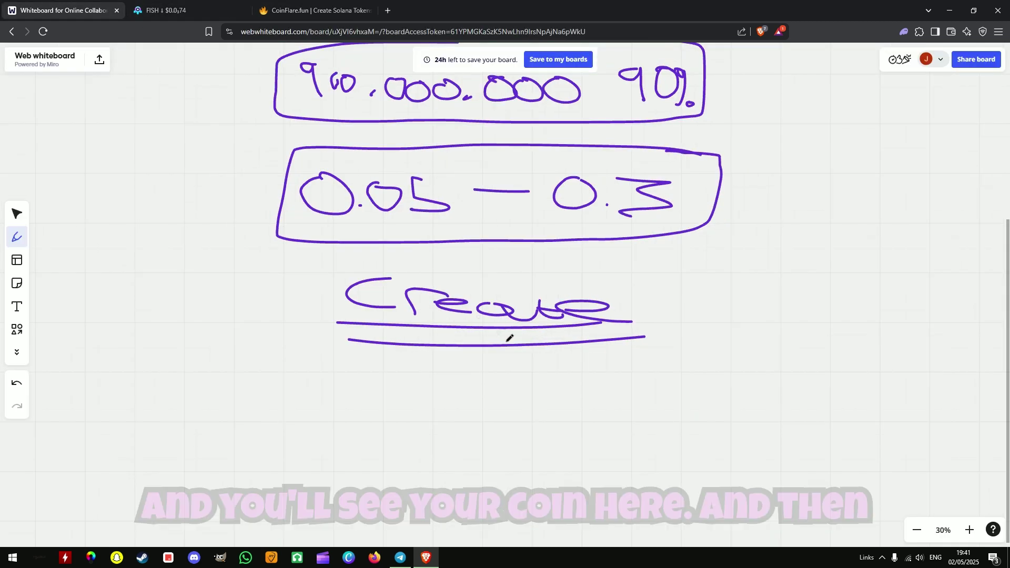
pyautogui.scroll(-2, 504, 266)
pyautogui.scroll(-2, 504, 266)
pyautogui.moveTo(594, 256); pyautogui.dragTo(655, 258)
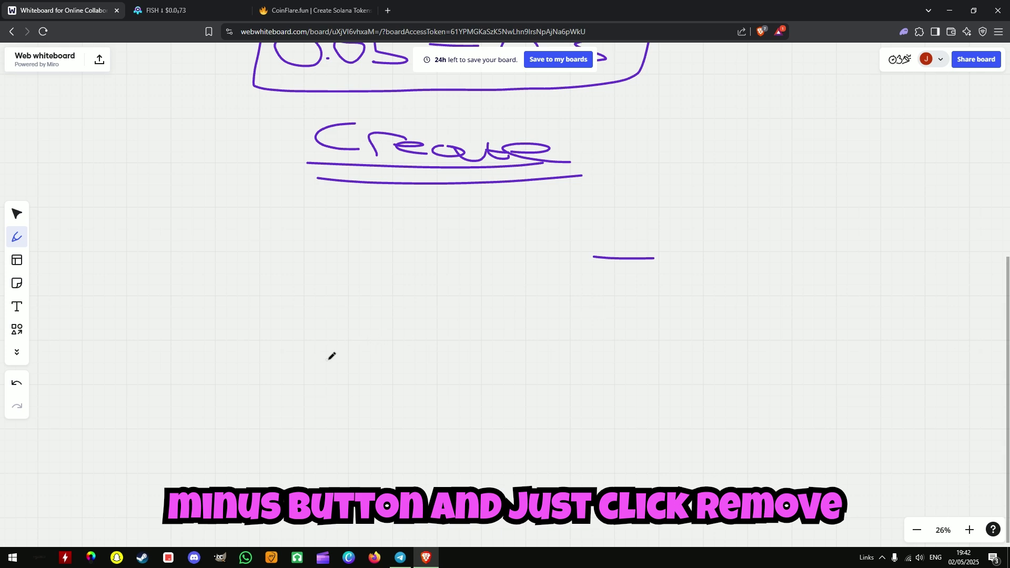
pyautogui.moveTo(273, 360); pyautogui.dragTo(281, 331)
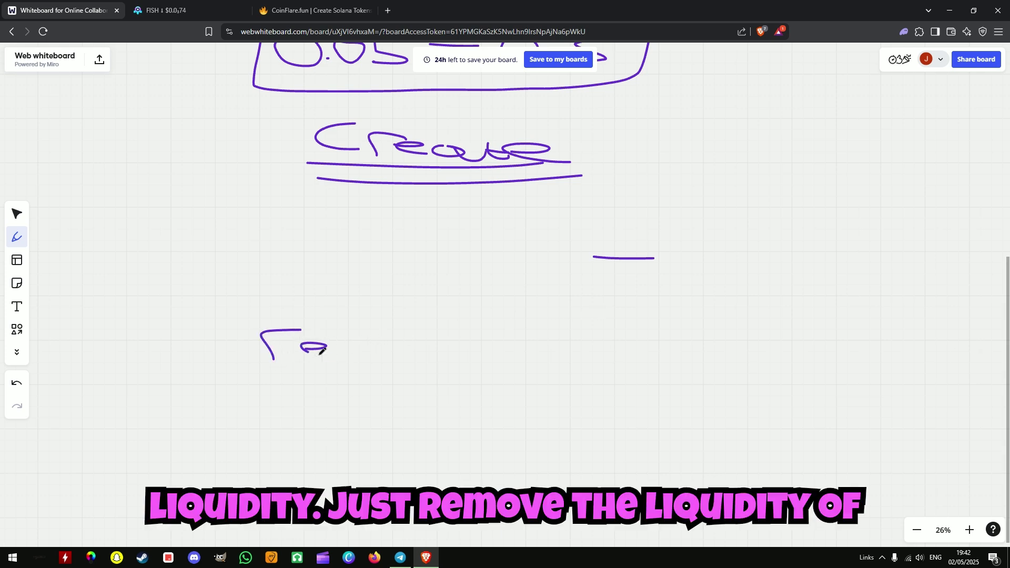
pyautogui.moveTo(409, 358)
pyautogui.mouseDown()
pyautogui.moveTo(494, 343)
pyautogui.moveTo(508, 362)
pyautogui.mouseUp()
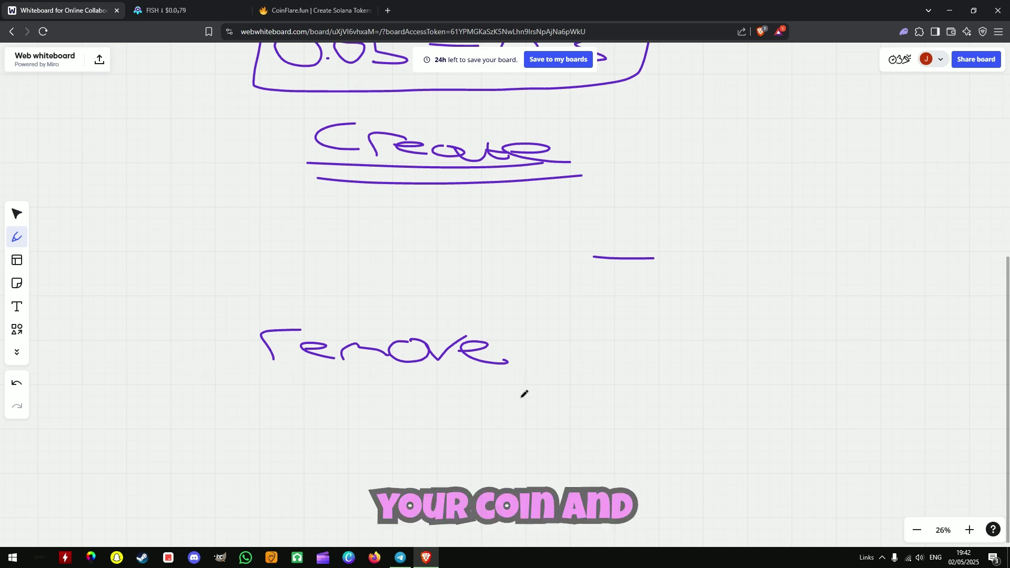
pyautogui.click(236, 16)
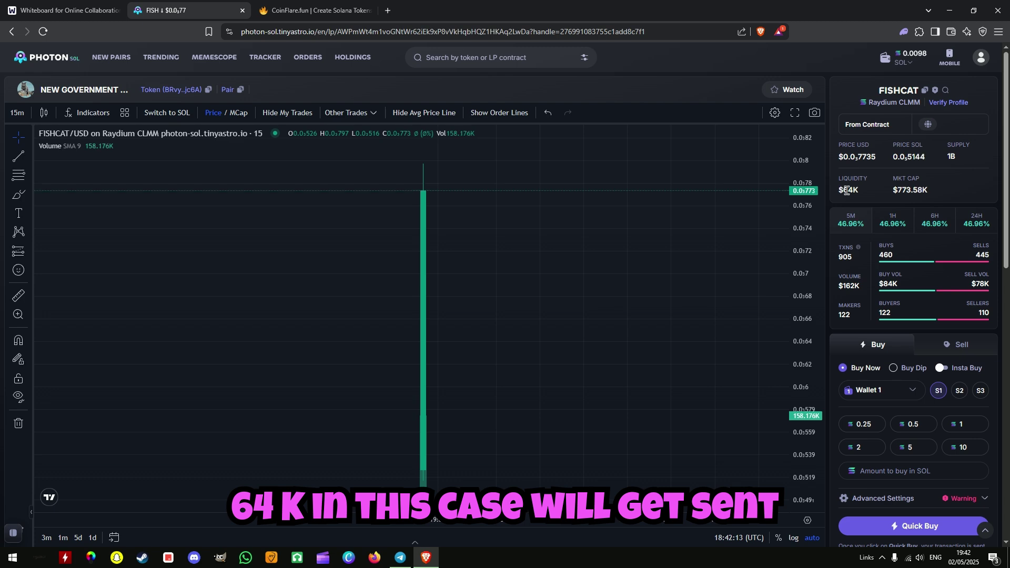
# - Check the wallet extension in Photon, then go back to the Miro whiteboard
pyautogui.click(904, 33)
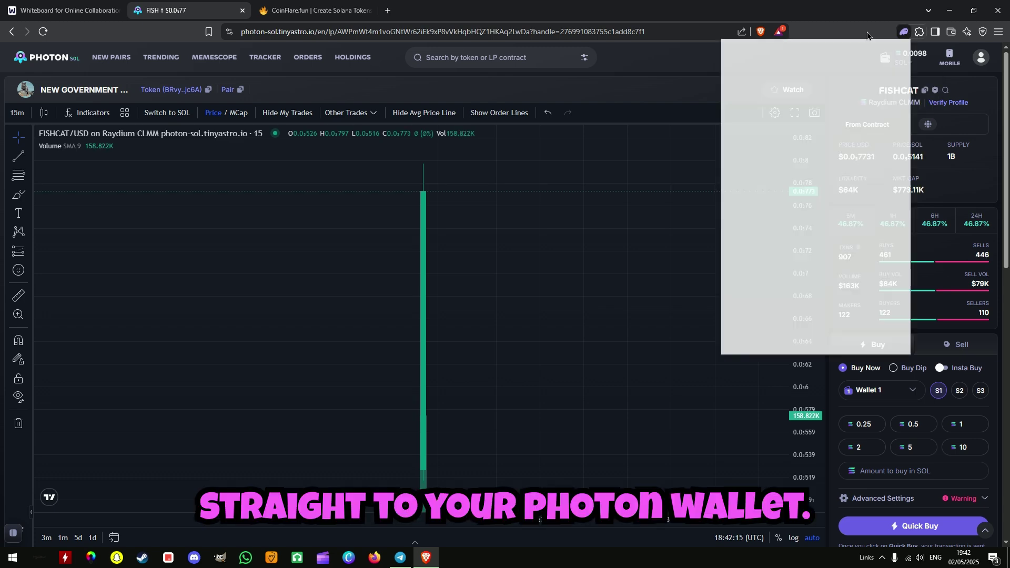
pyautogui.click(113, 5)
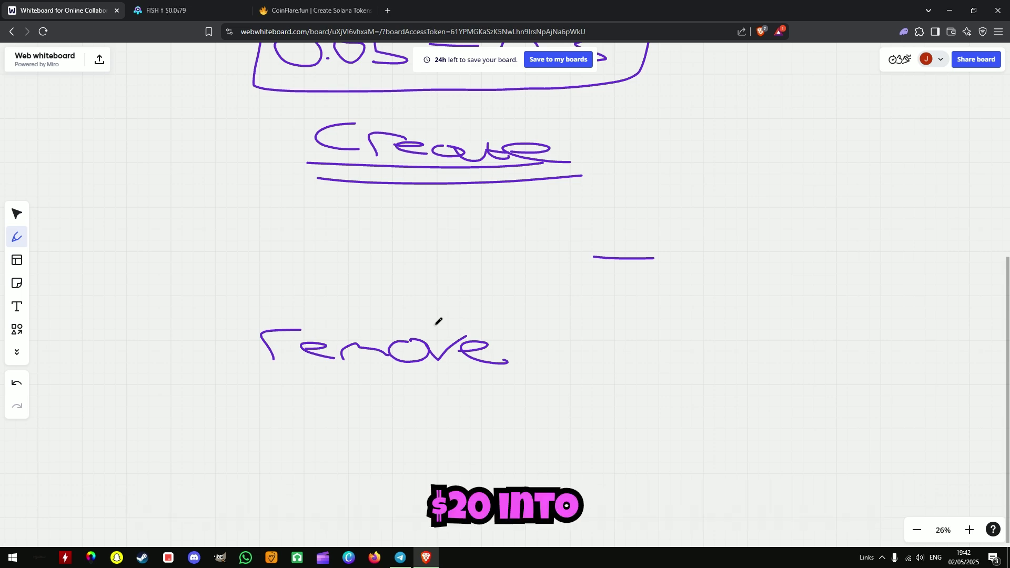
# - Undo the stray vertical line through 'remove' and pan to an empty area of the board
pyautogui.moveTo(405, 327); pyautogui.dragTo(397, 423)
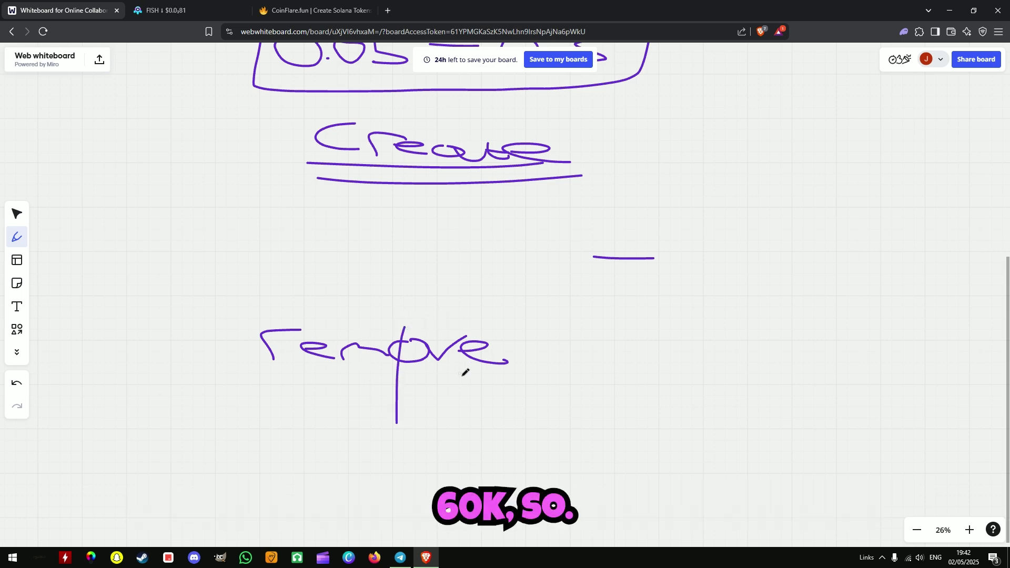
pyautogui.hotkey('ctrl', 'z')
pyautogui.moveTo(547, 401)
pyautogui.mouseDown()
pyautogui.moveTo(557, 189)
pyautogui.moveTo(652, 63)
pyautogui.mouseUp()
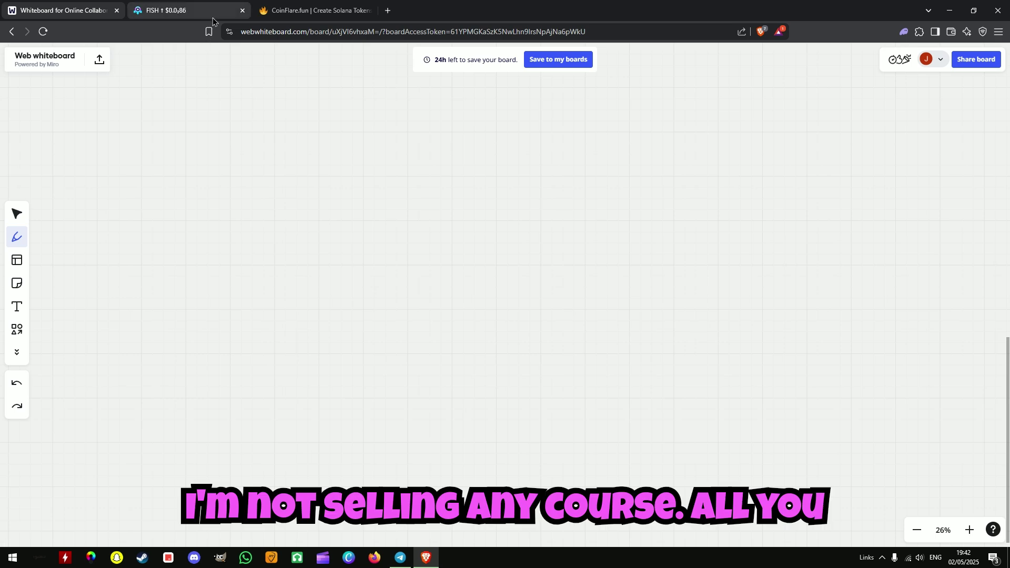
pyautogui.click(316, 11)
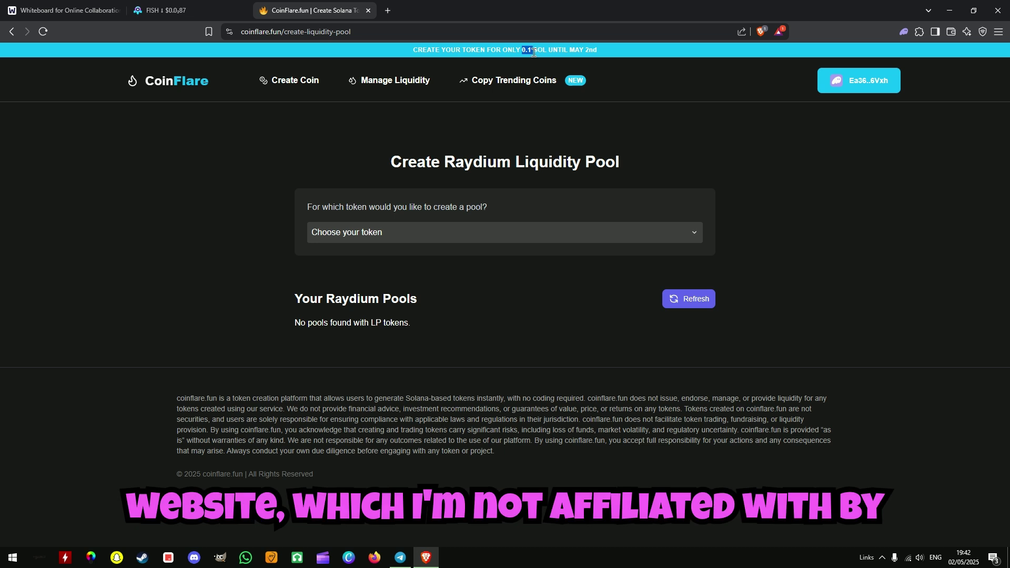
pyautogui.click(493, 134)
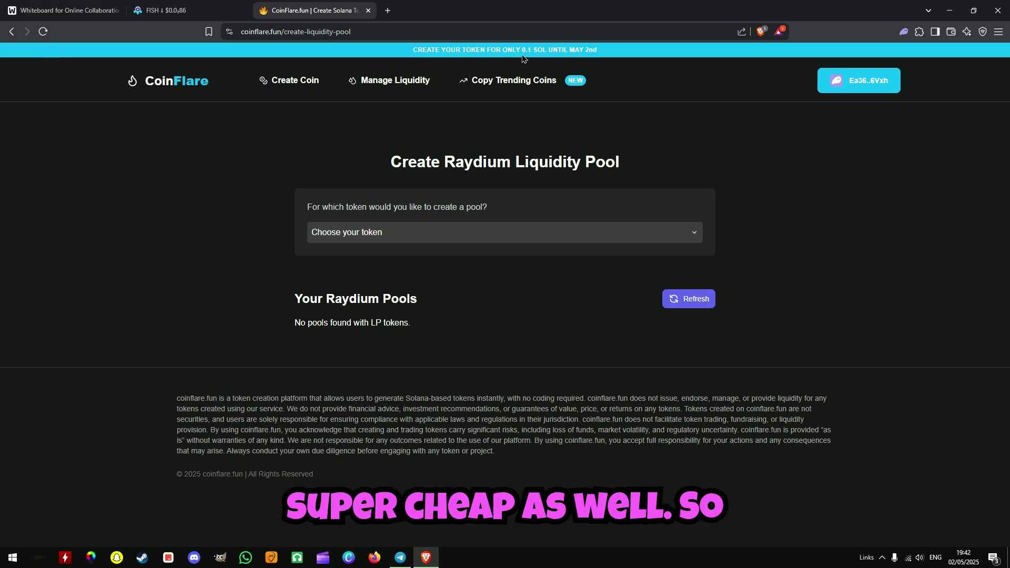
pyautogui.click(64, 10)
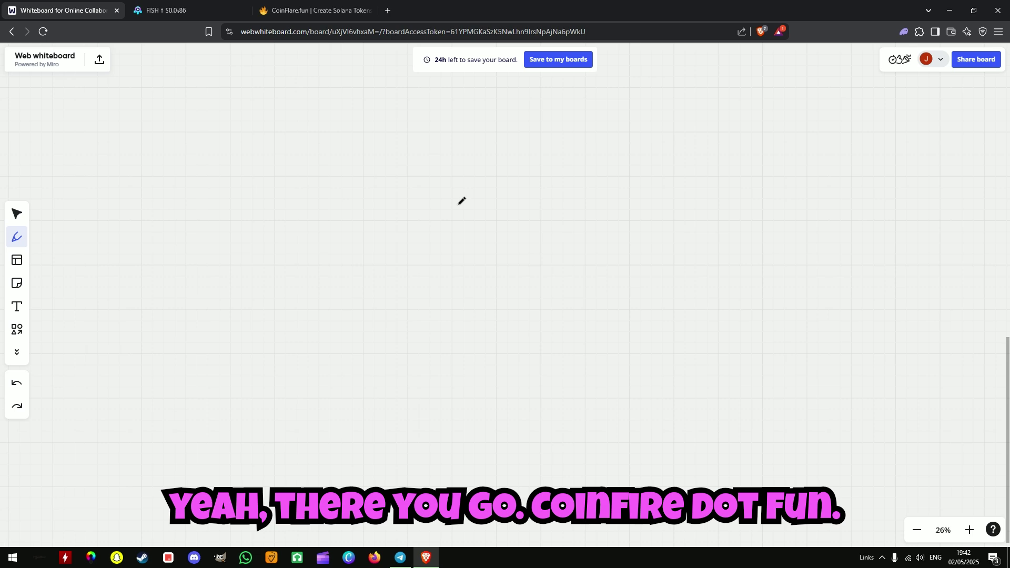
pyautogui.click(263, 13)
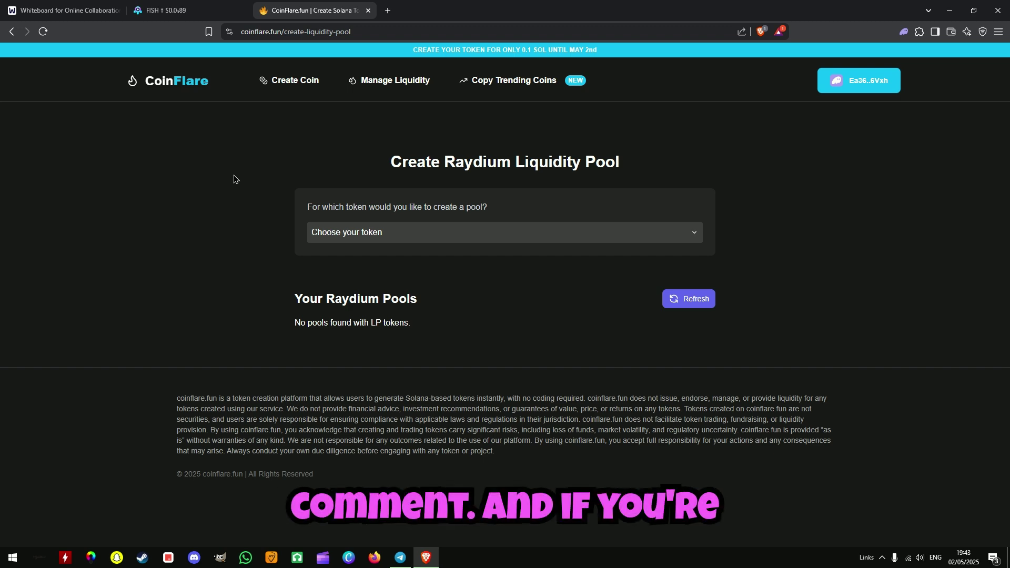
pyautogui.click(169, 11)
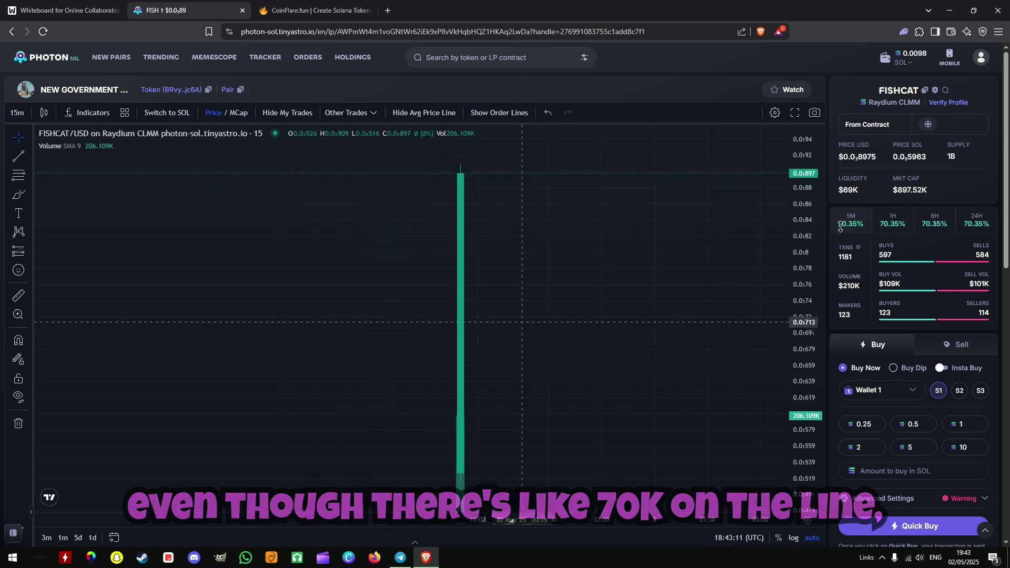
pyautogui.moveTo(838, 190); pyautogui.dragTo(861, 192)
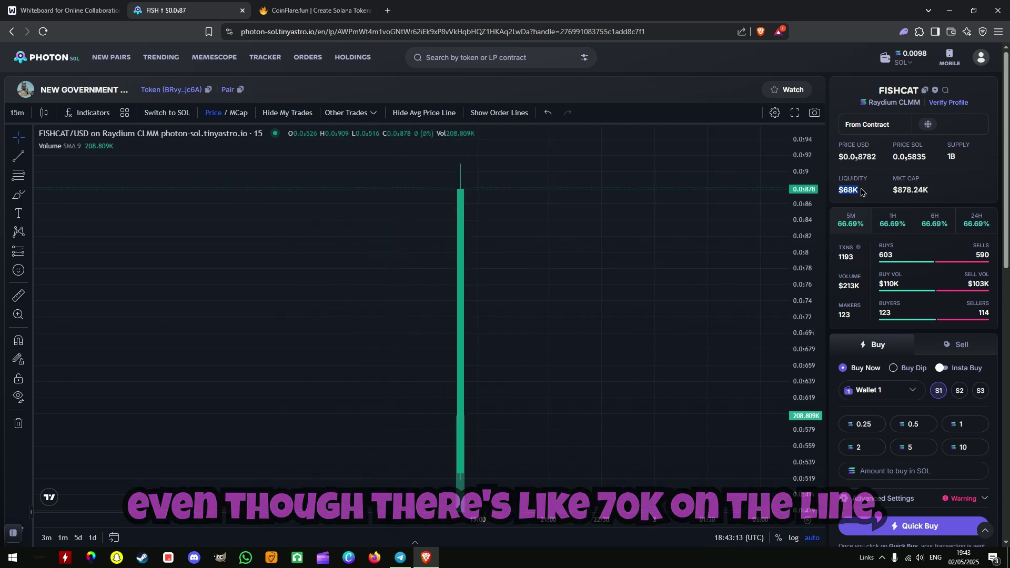
pyautogui.click(314, 11)
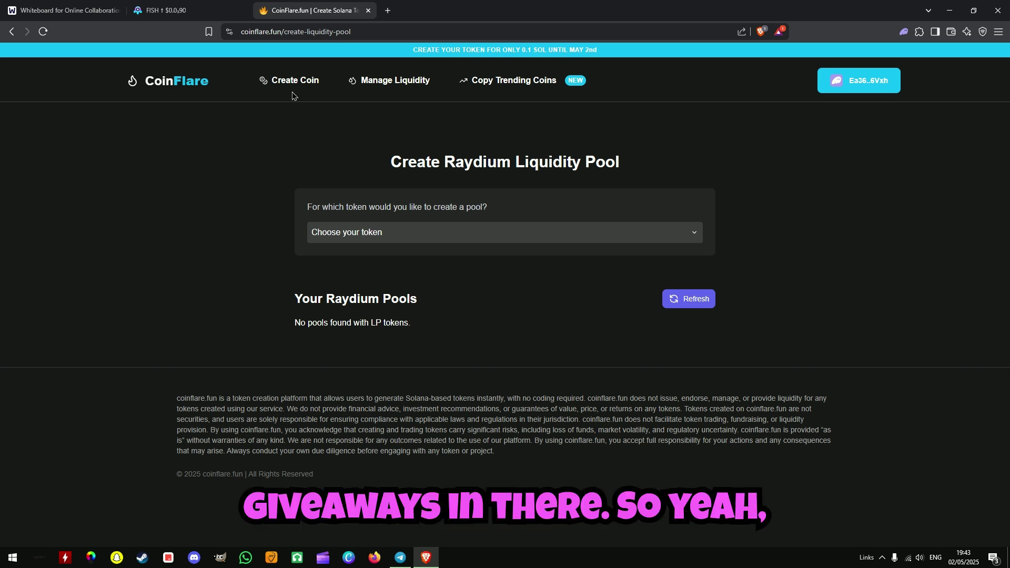
pyautogui.click(42, 4)
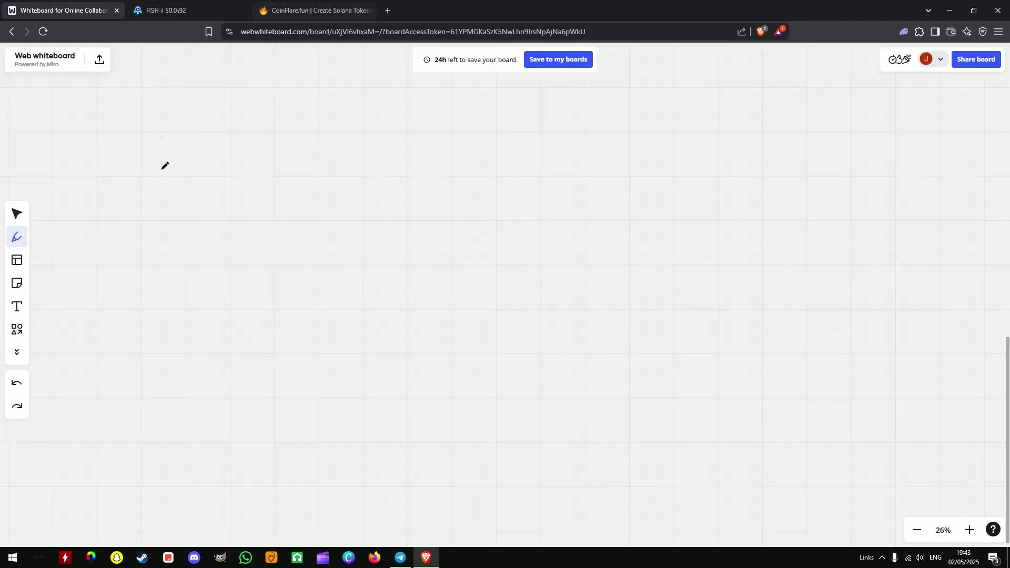
# - Zoom out to 15% to show the full plan, from numbered steps to 'remove'
pyautogui.scroll(6, 543, 208)
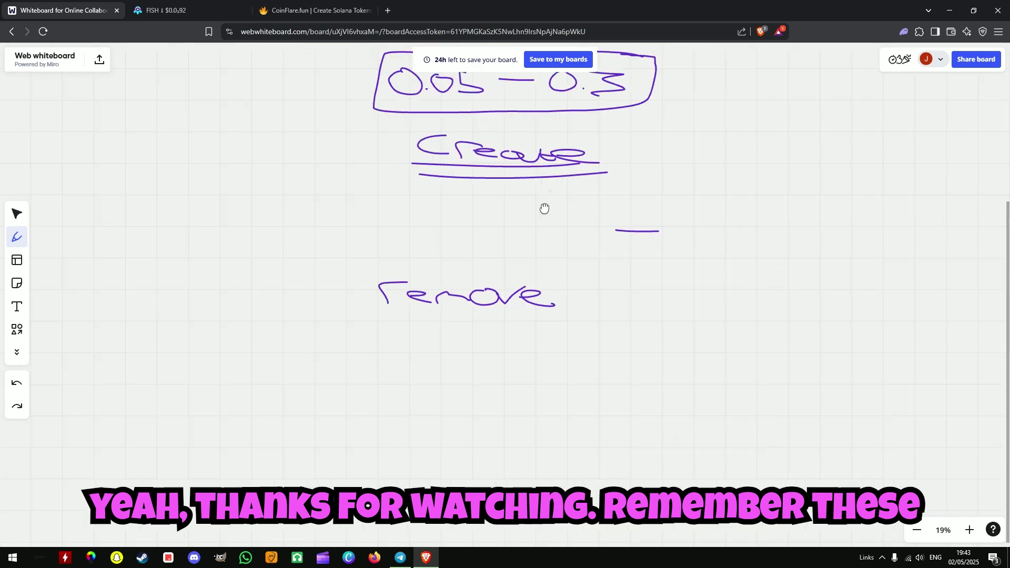
pyautogui.rightClick(537, 287)
pyautogui.scroll(-5, 485, 237)
pyautogui.scroll(3, 510, 354)
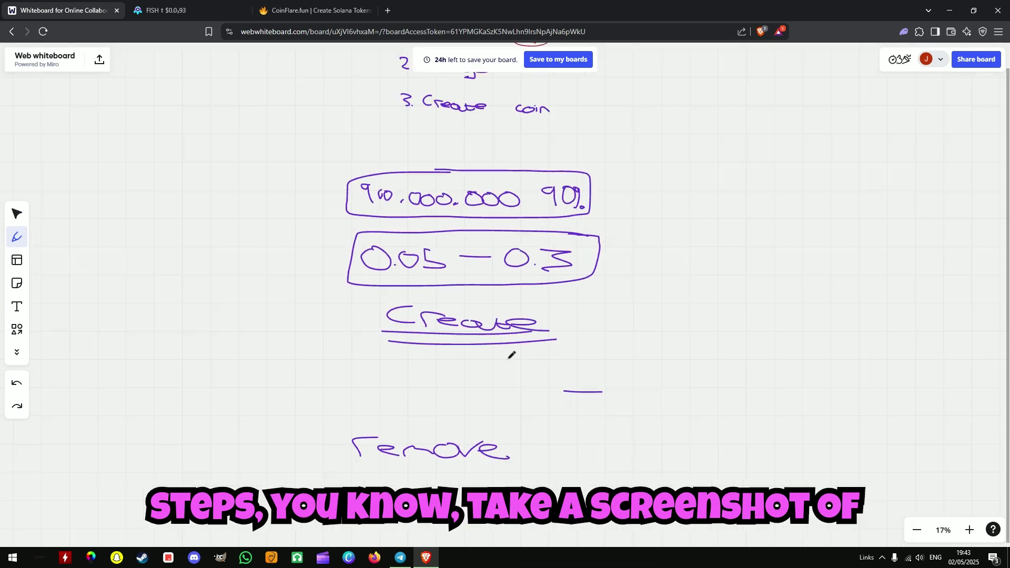
pyautogui.moveTo(613, 254); pyautogui.dragTo(624, 254)
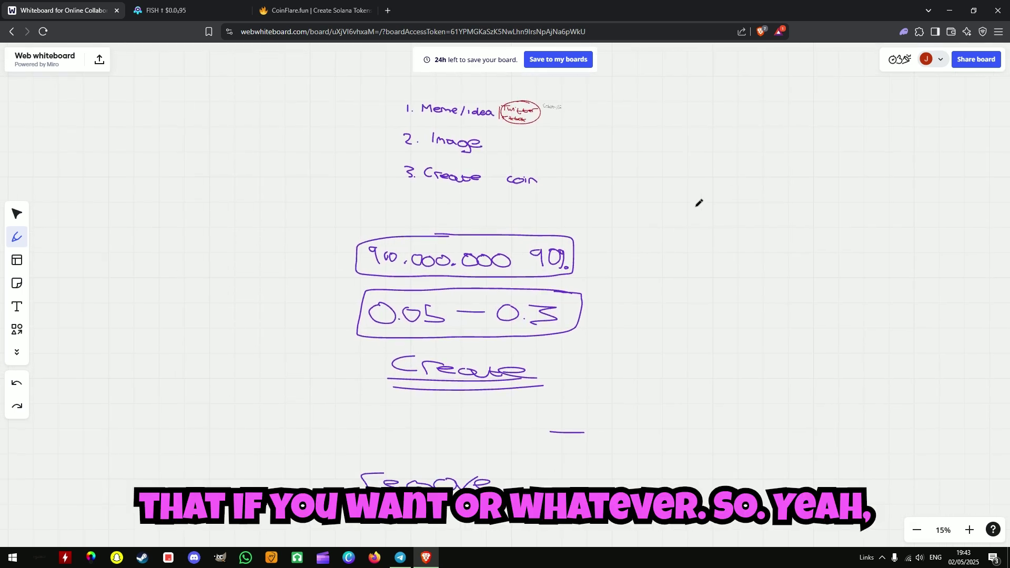